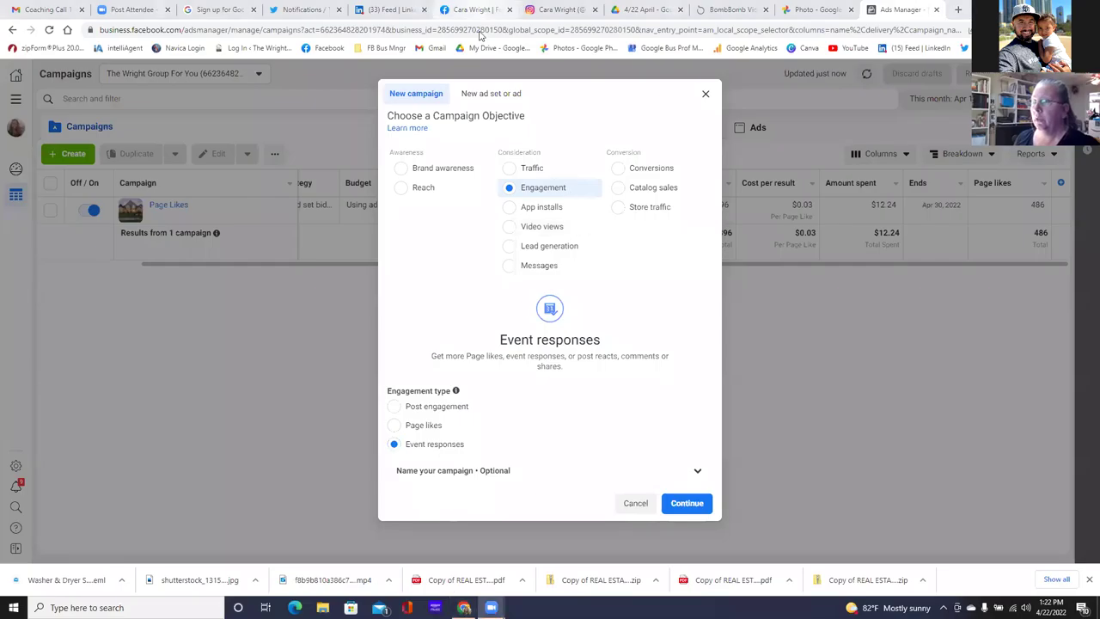
Open the real-estate business Page from the Facebook profile's Intro section, then return to the campaign tab.
left_click(478, 10)
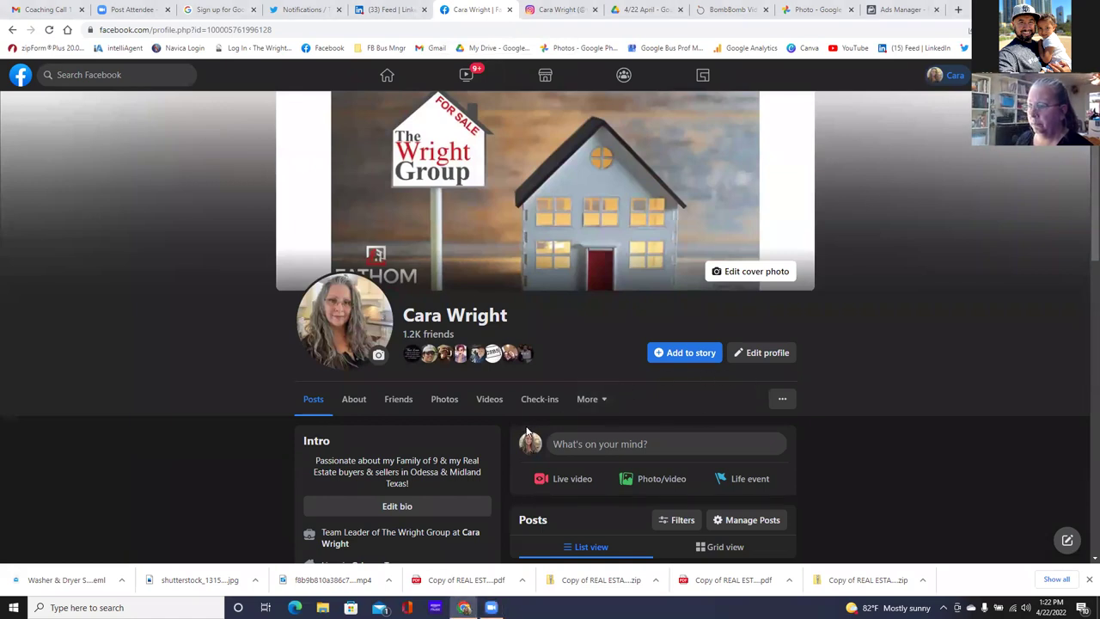
scroll(425, 406, "down", 2)
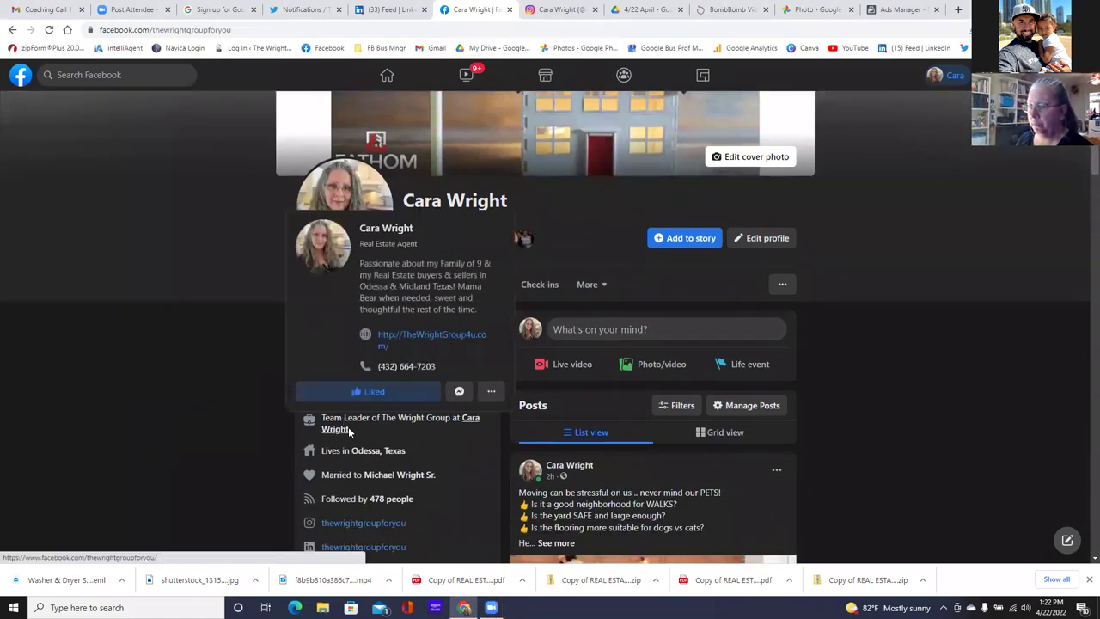
left_click(336, 429)
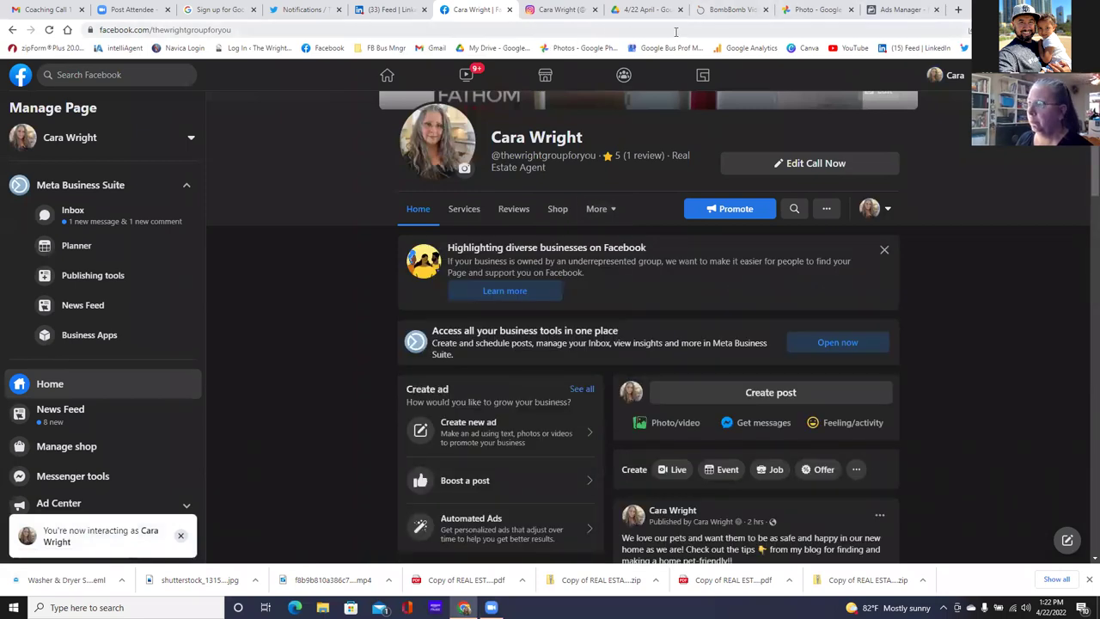
left_click(896, 12)
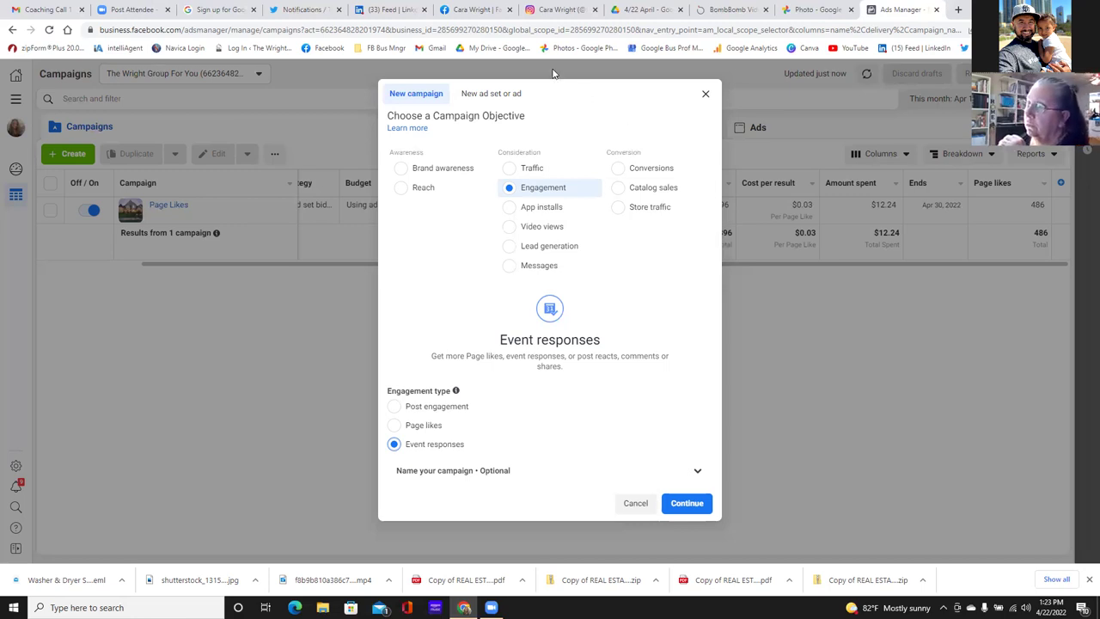
Switch back to the browser tab with the Facebook business Page.
left_click(479, 9)
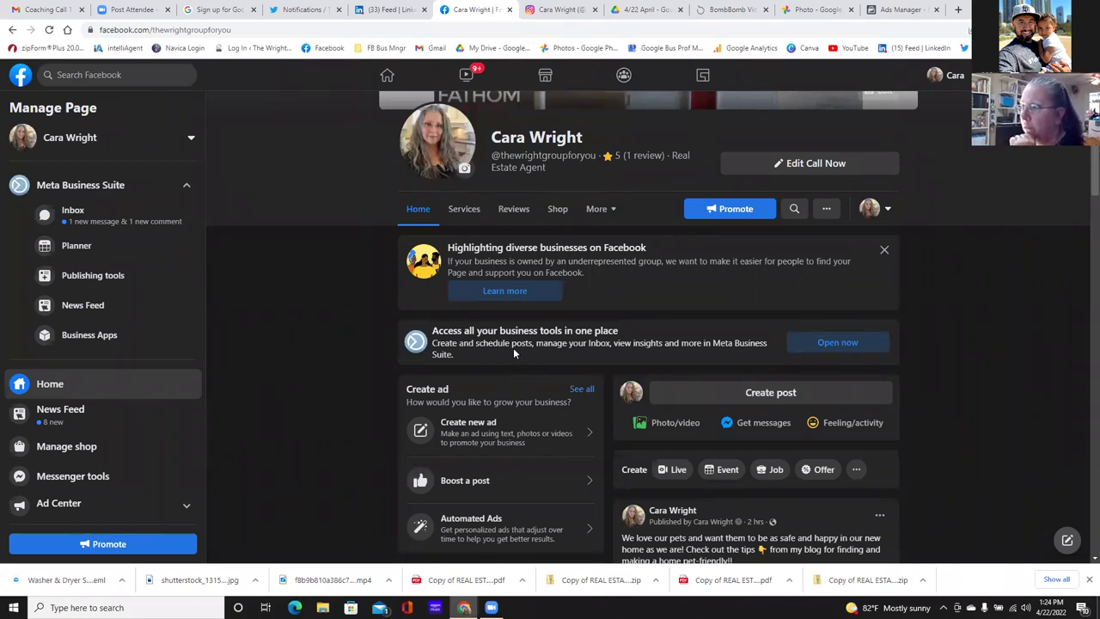
Go to the Facebook home feed, expand the sidebar's full feature list, and open Events.
left_click(387, 80)
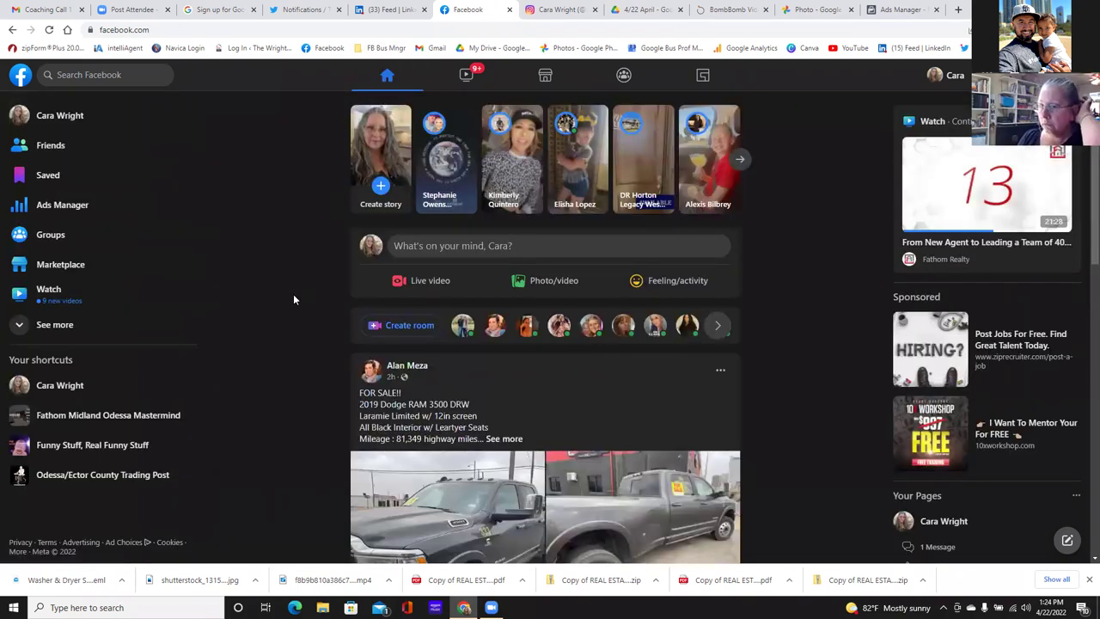
left_click(55, 325)
scroll(107, 324, "down", 2)
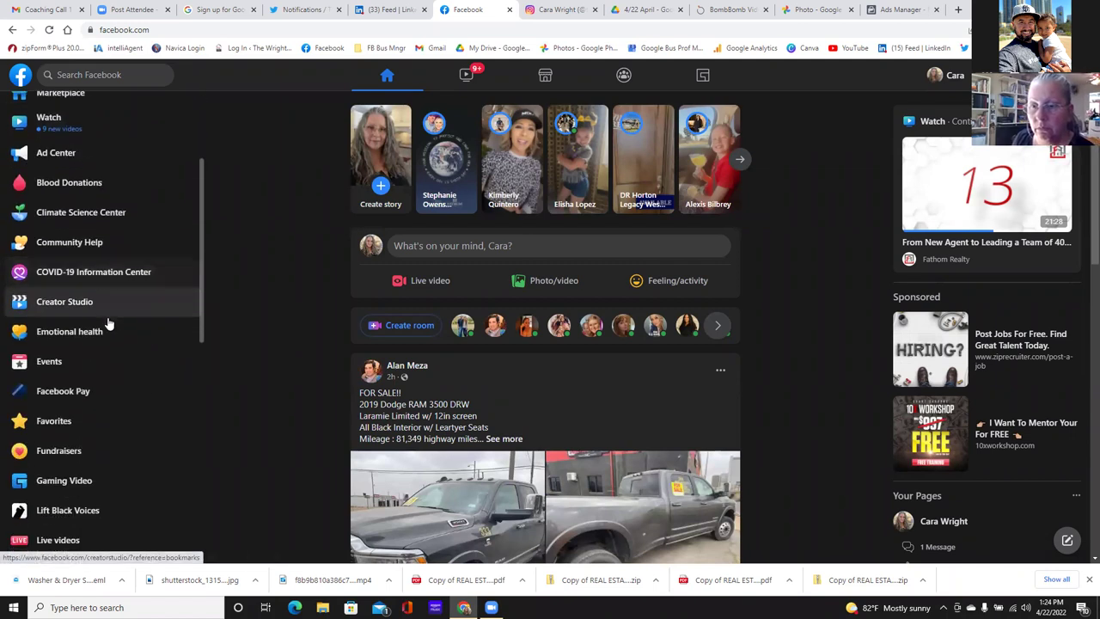
left_click(69, 363)
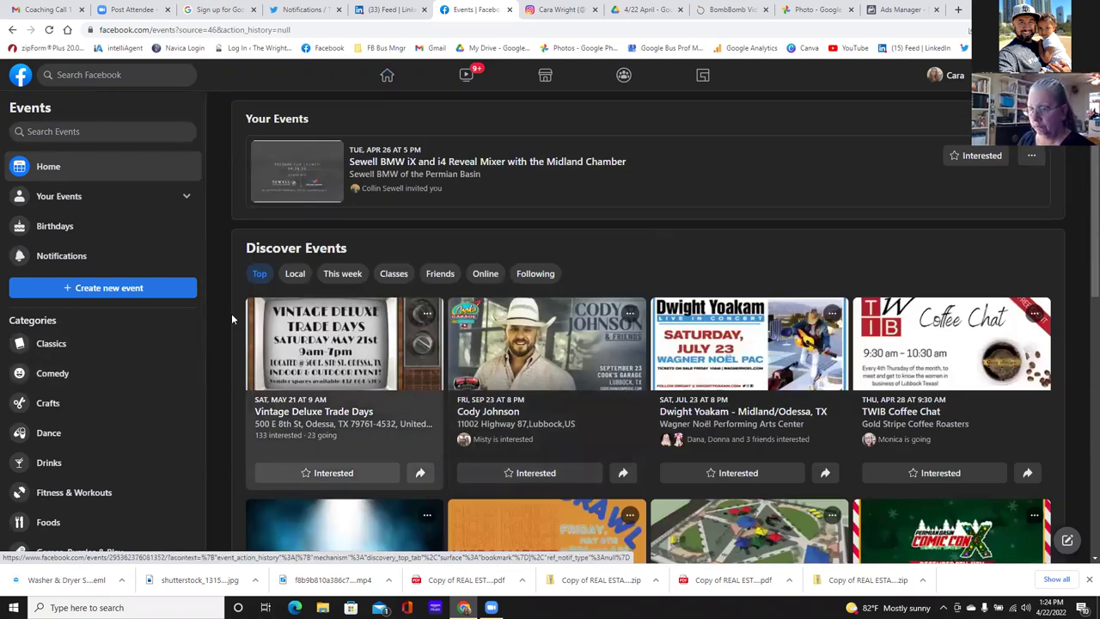
Create a new event and choose the In Person event type.
left_click(122, 294)
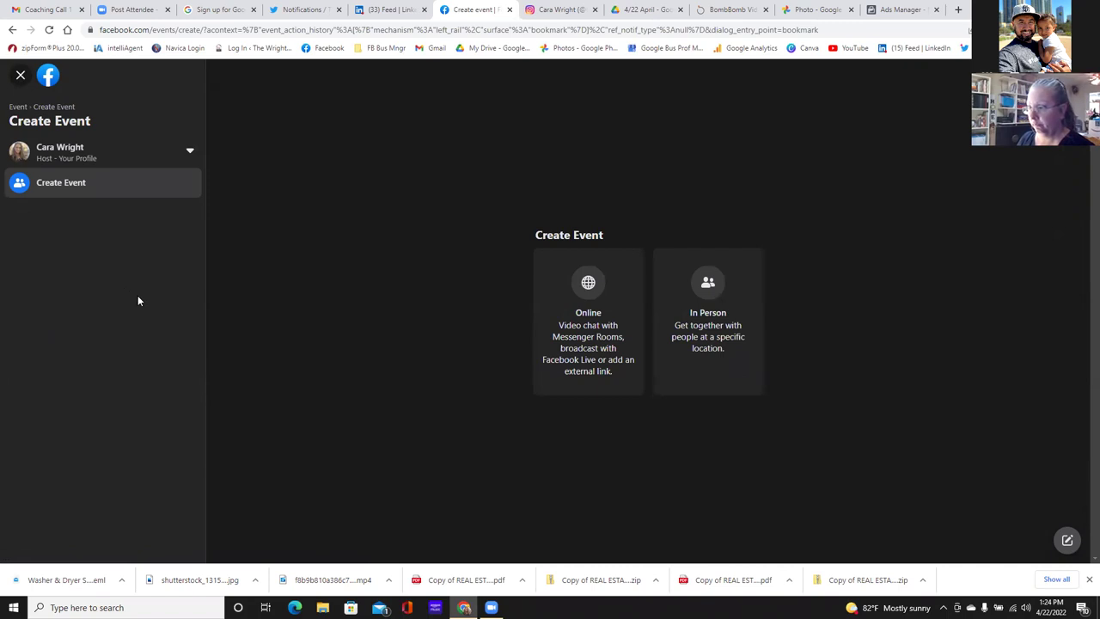
left_click(685, 357)
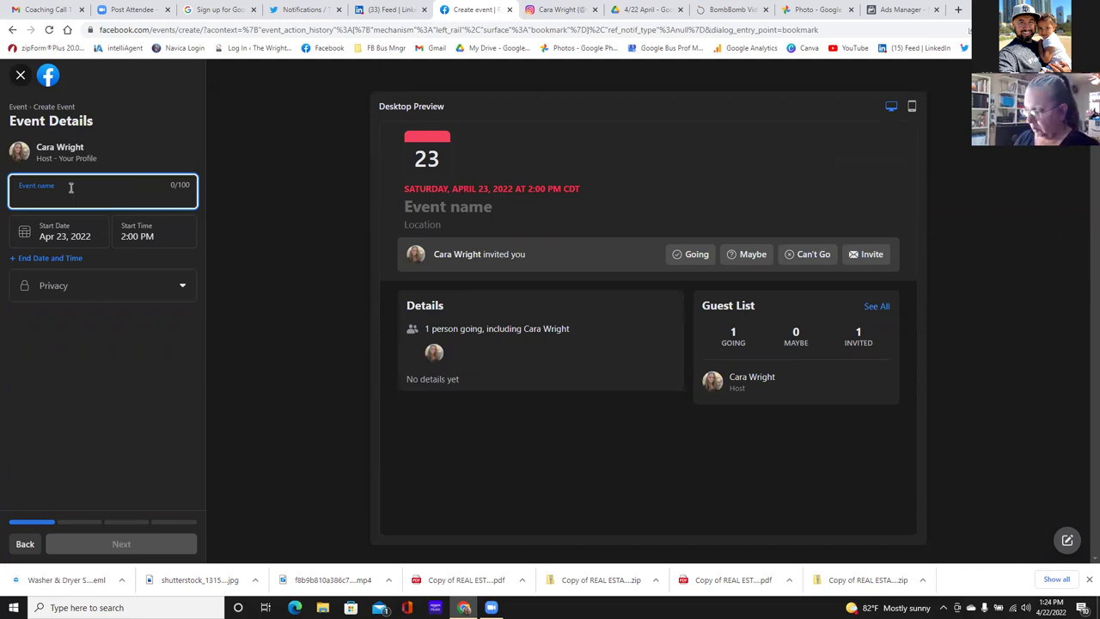
Name the in-person event 'New Homebuyer Educational Event'.
type("N")
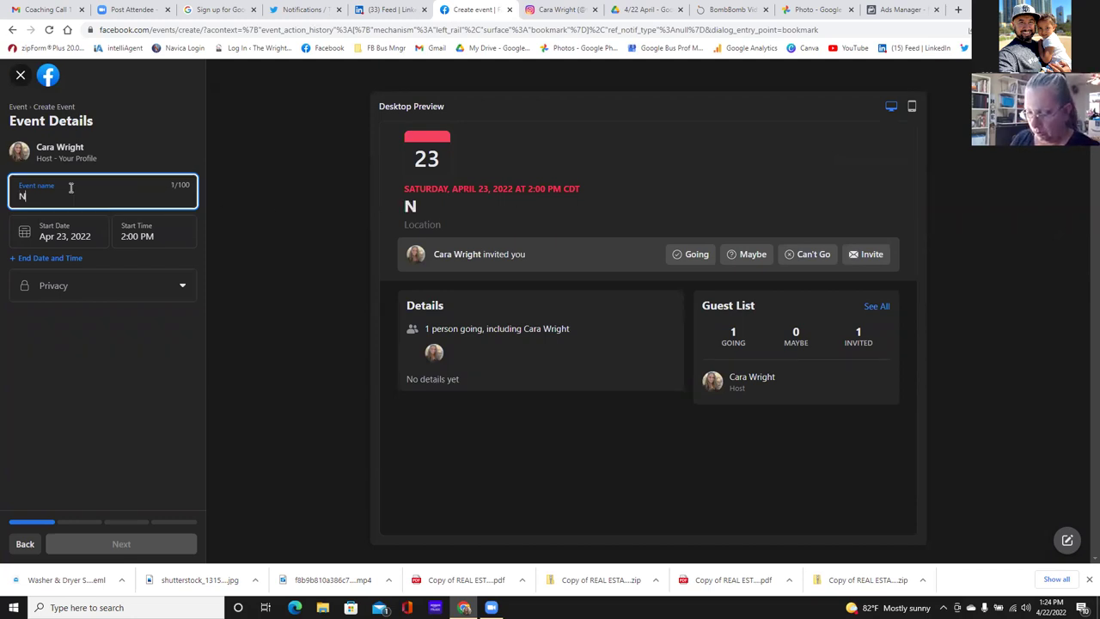
type("ew Homebuyer")
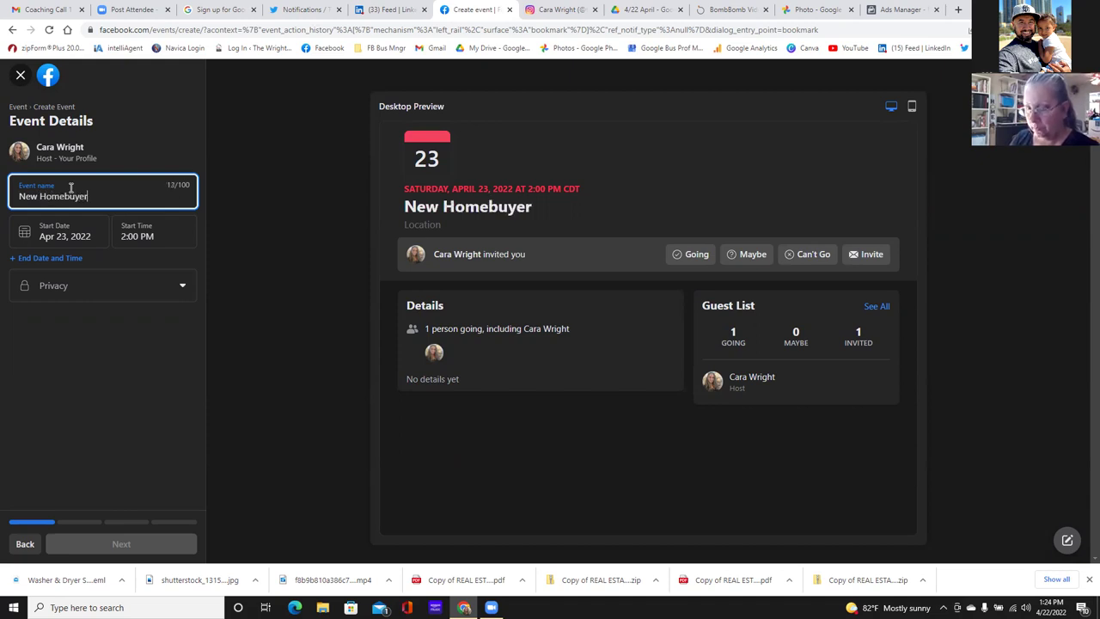
type(" E")
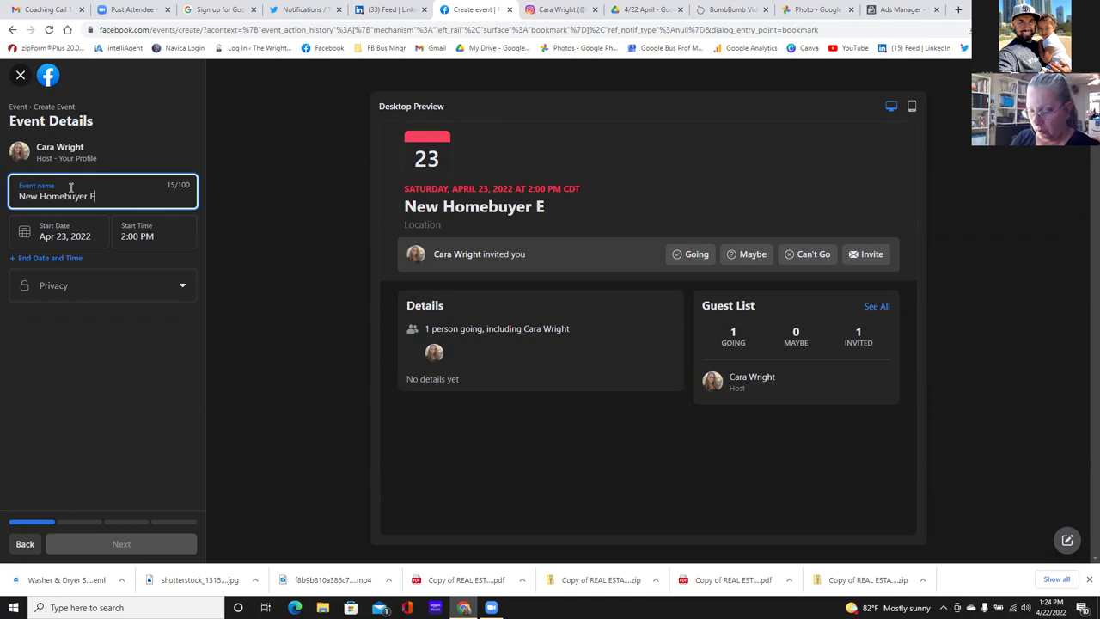
type("ducati")
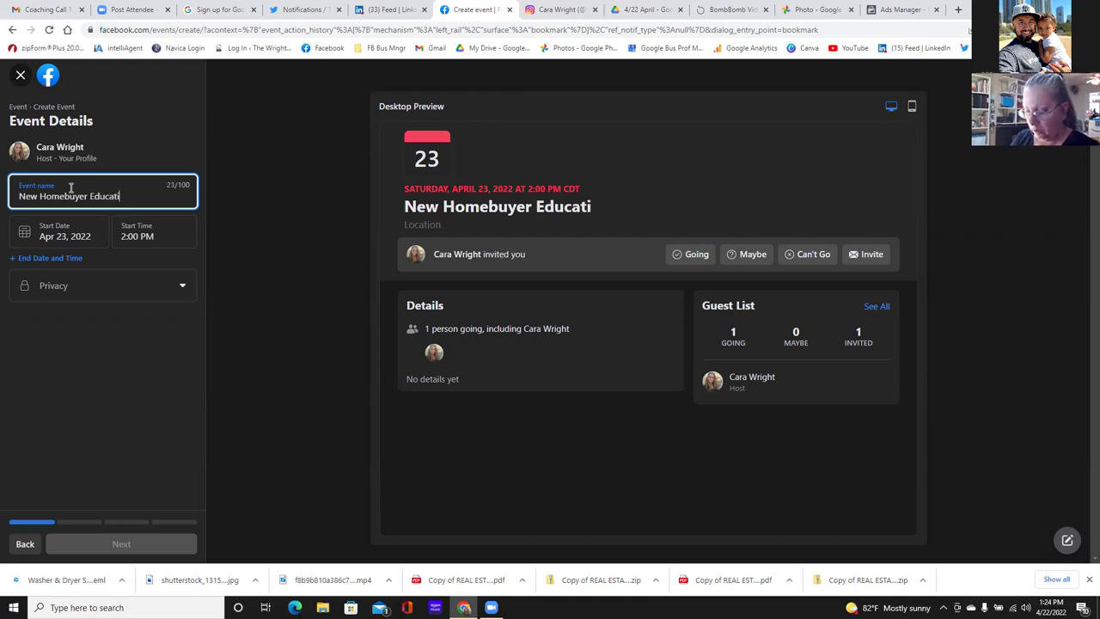
type("onal Event")
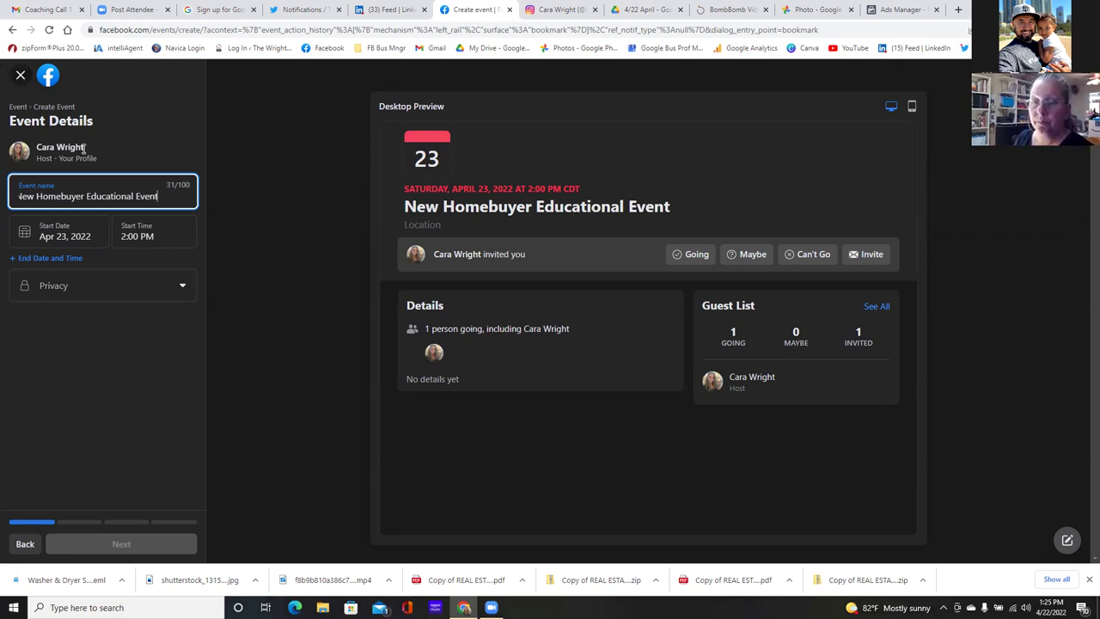
left_click(64, 238)
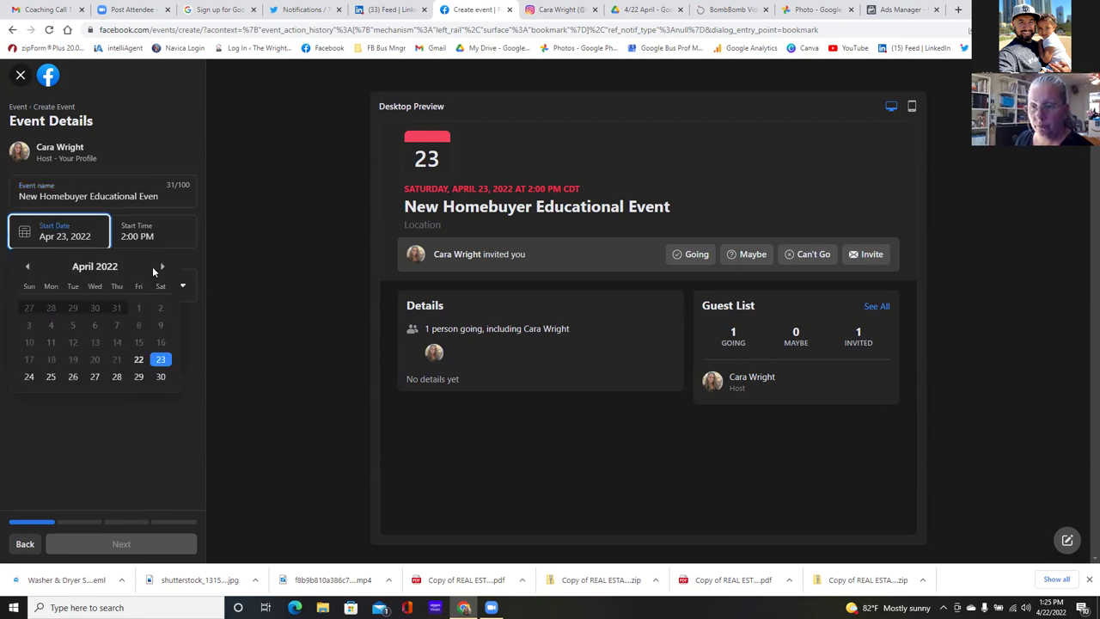
Set the event start date to May 7, 2022, make it Public, and continue to Location.
left_click(162, 266)
left_click(163, 306)
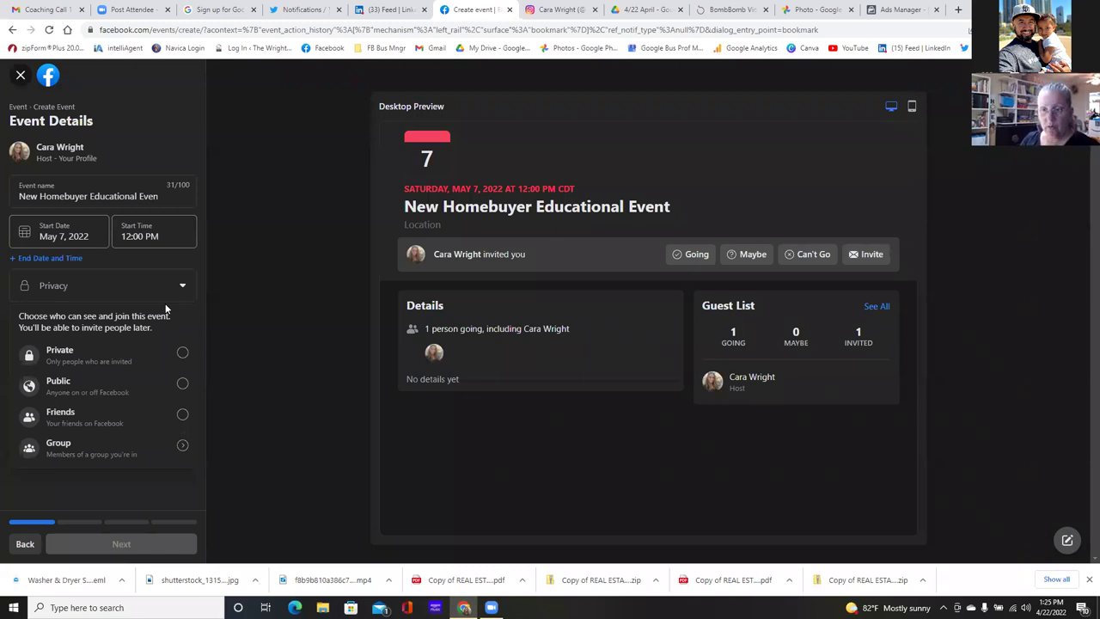
left_click(182, 381)
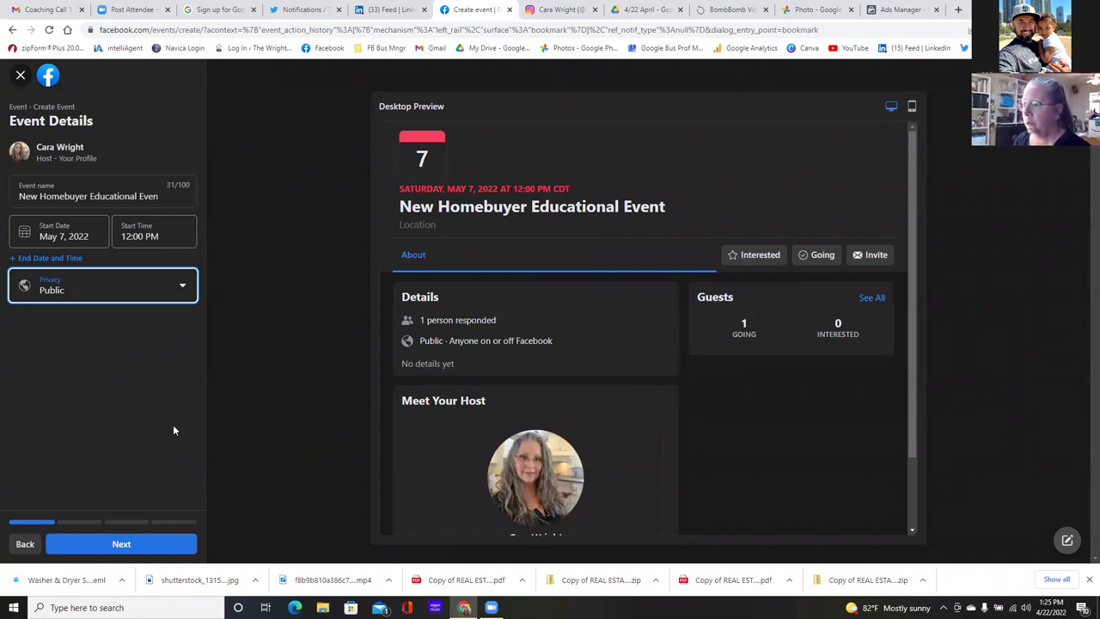
left_click(167, 545)
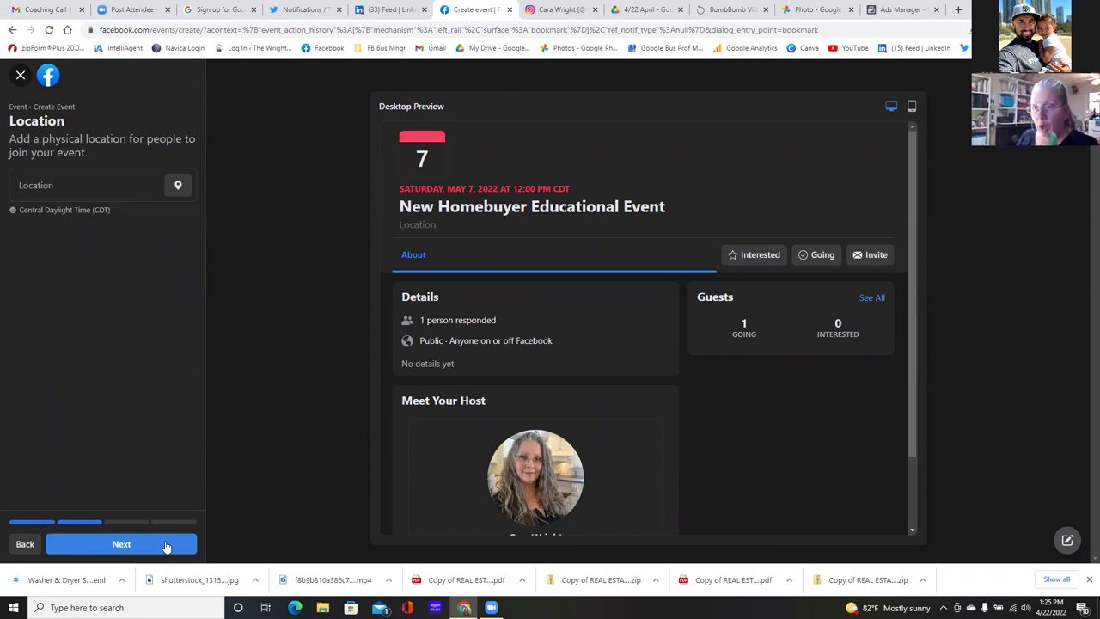
Enter 'Odessa, TX' as the event's location search.
left_click(178, 186)
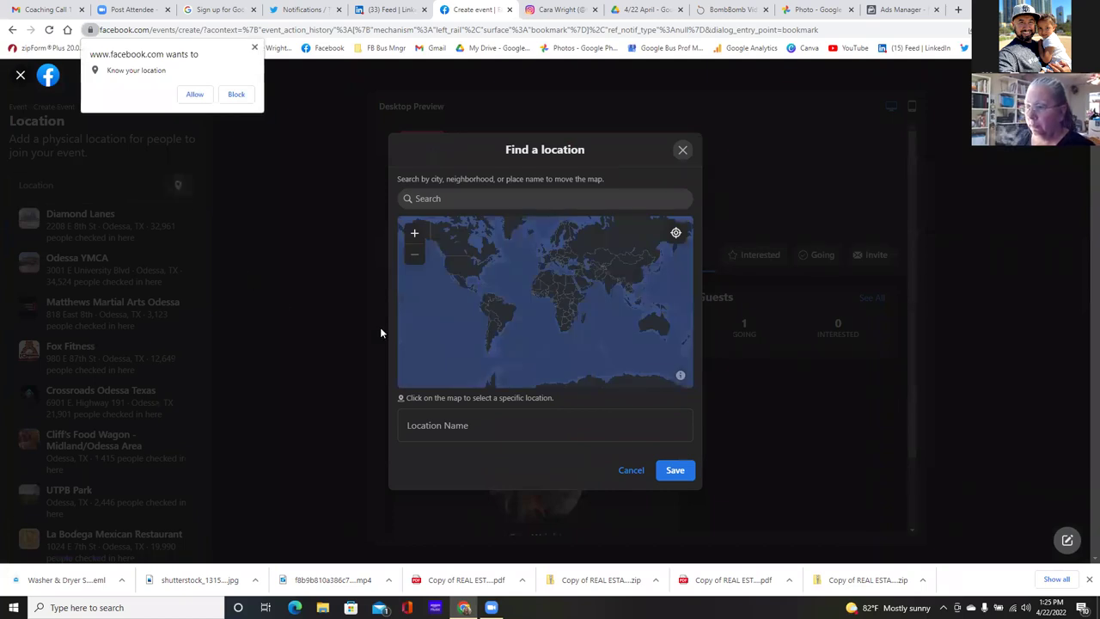
left_click(437, 423)
type("odessa")
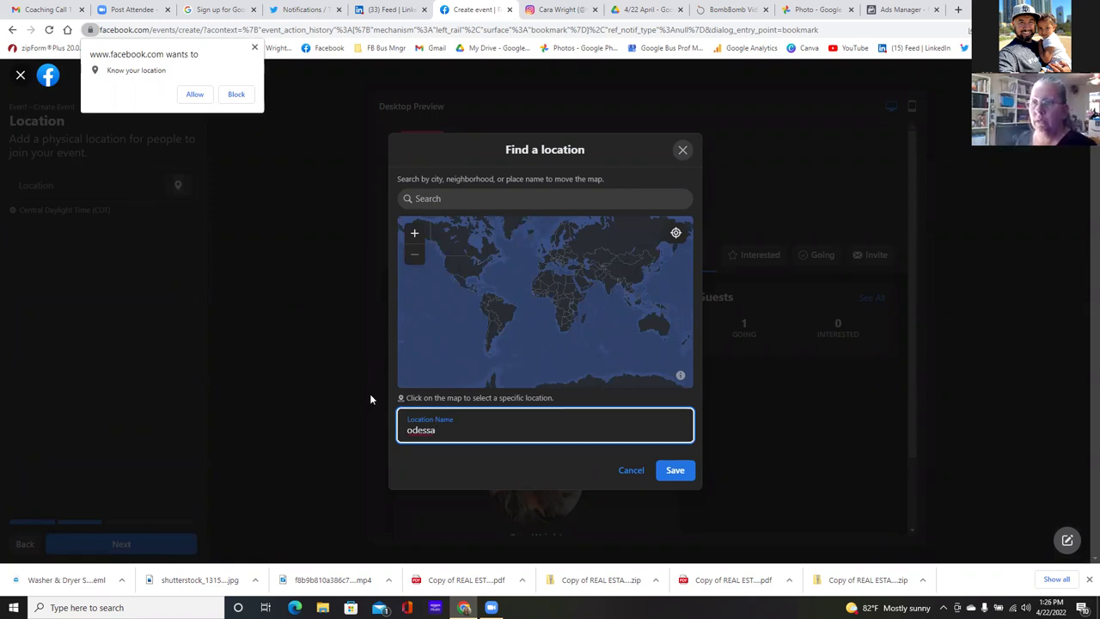
left_click(195, 95)
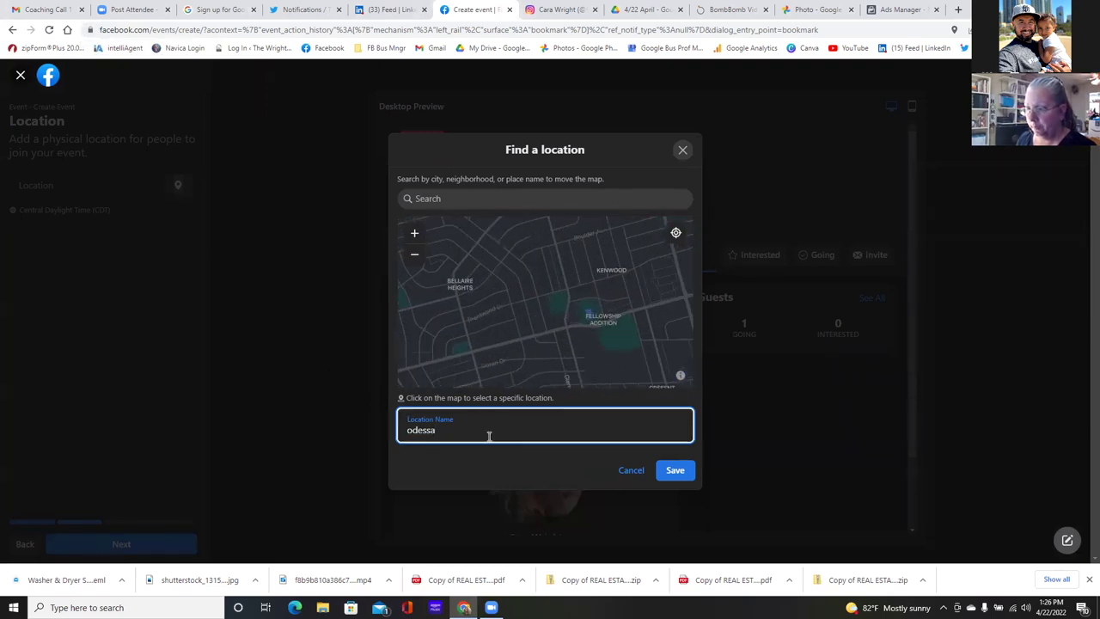
type(", t")
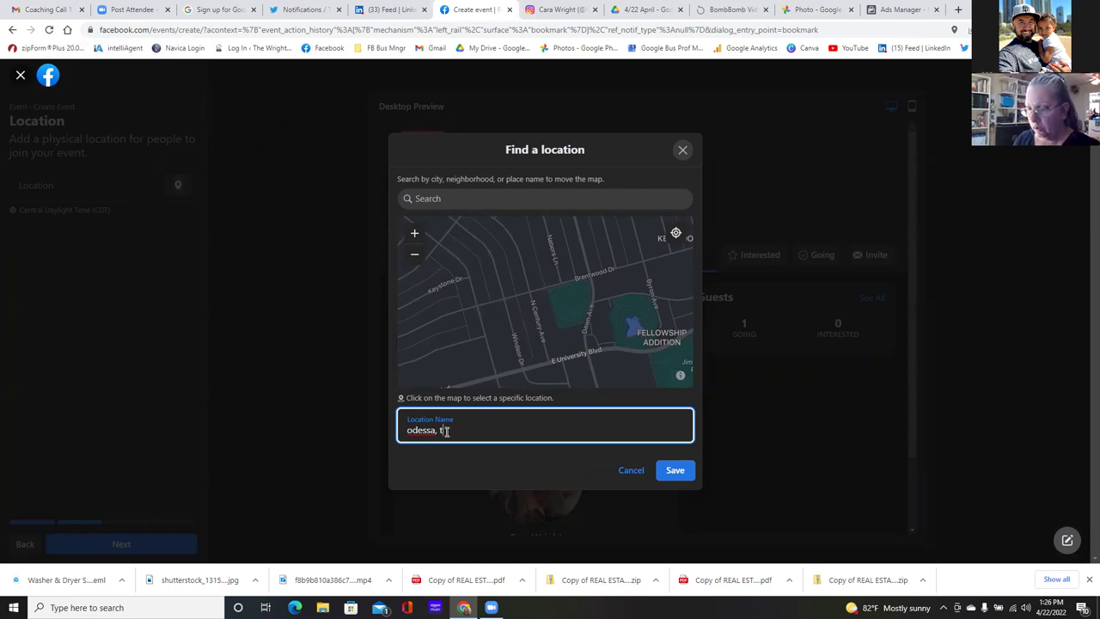
key("BackSpace")
key("BackSpace")
key("BackSpace")
key("BackSpace")
key("BackSpace")
key("BackSpace")
key("BackSpace")
key("BackSpace")
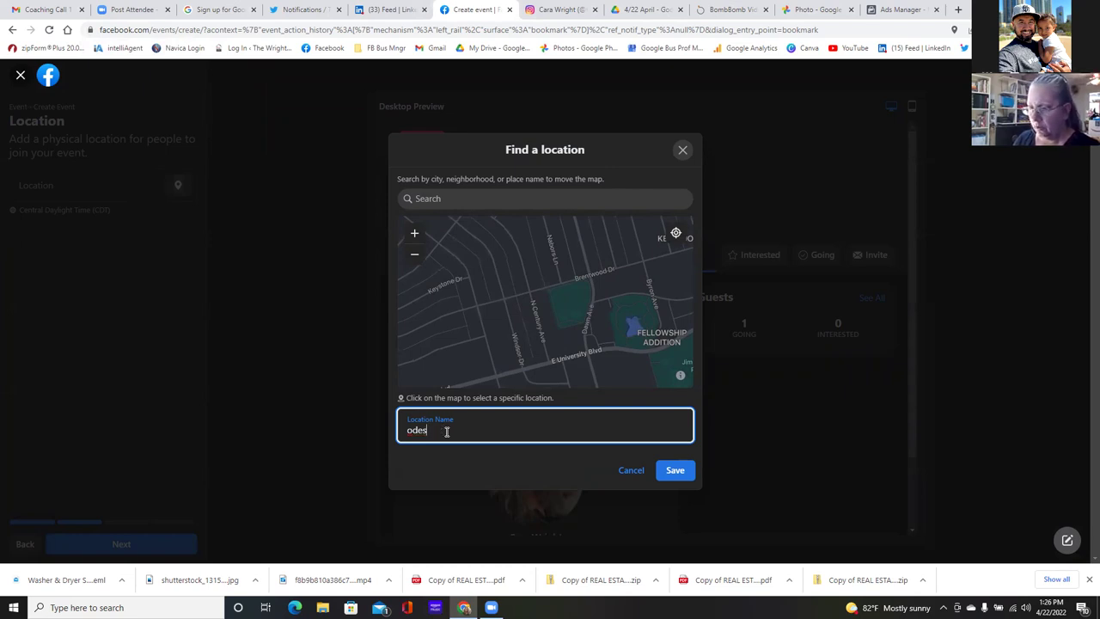
type("Odessa")
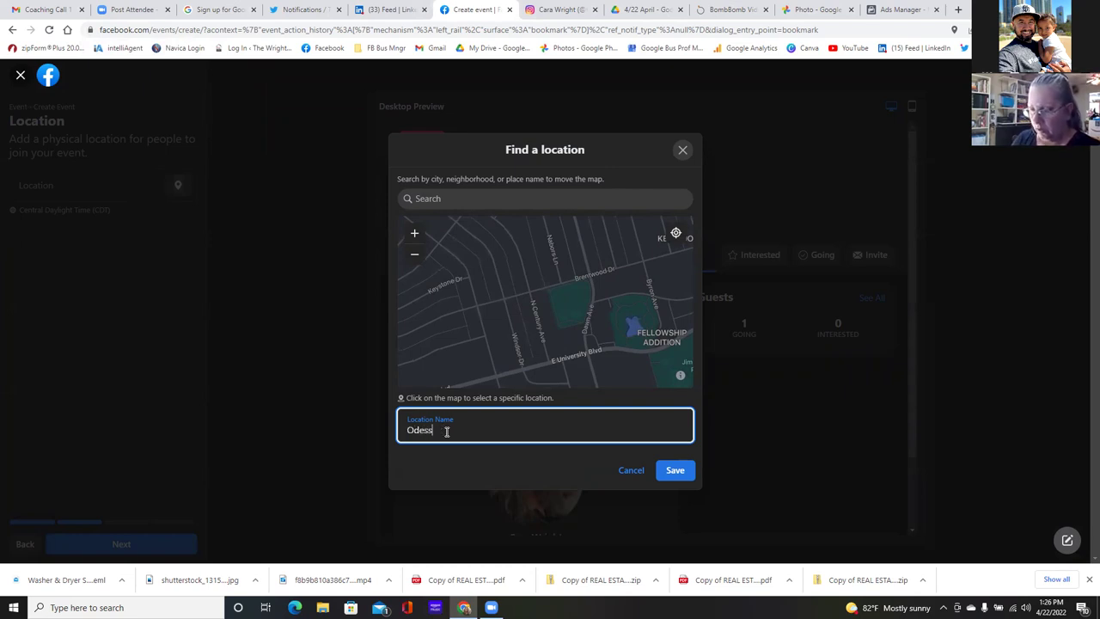
type("TX")
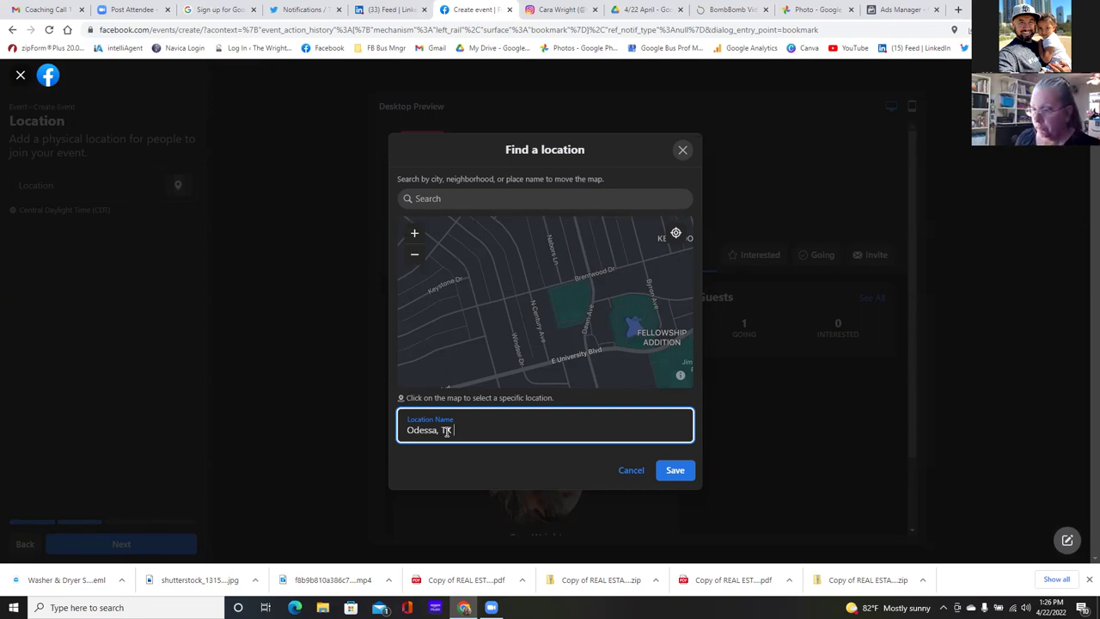
left_click_drag(408, 429, 418, 429)
left_click(427, 449)
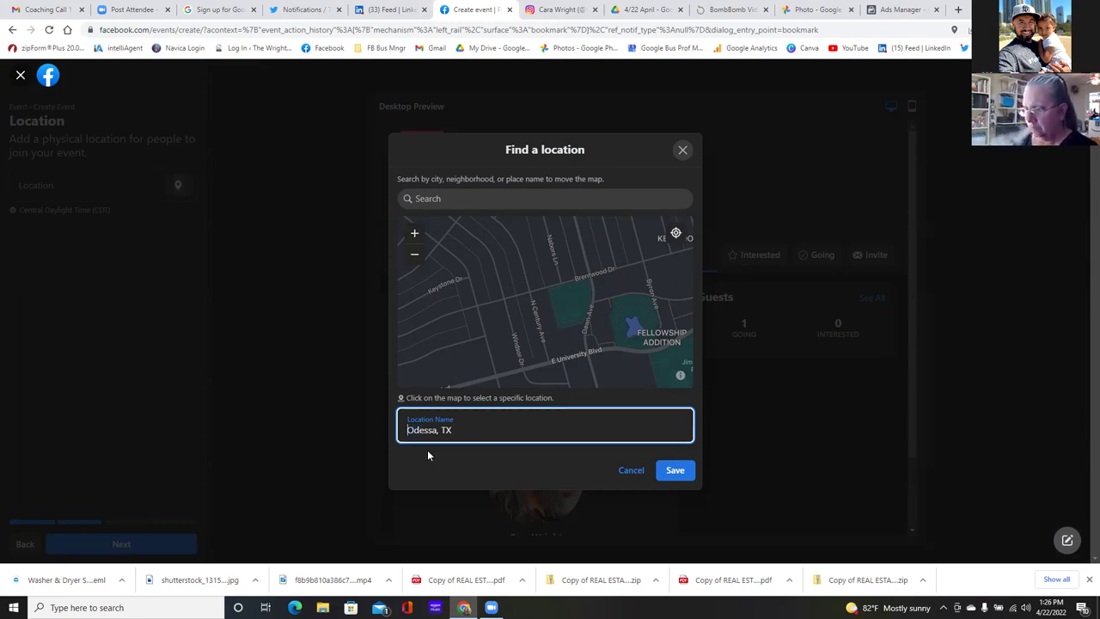
type("7001 Aaron Parker,")
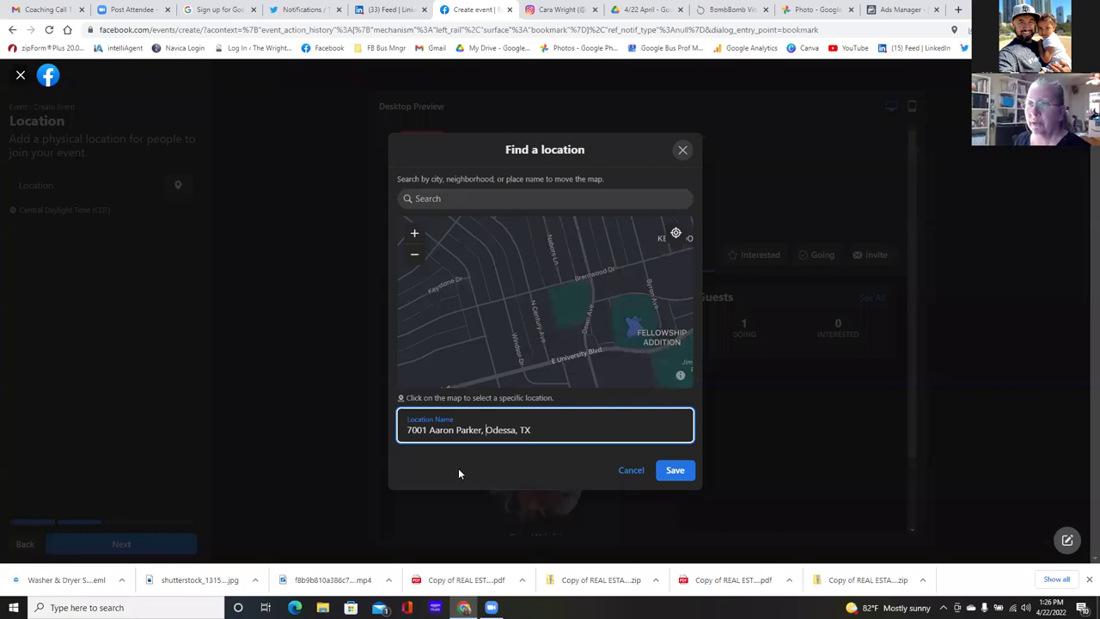
Open the Events folder in Google Drive, then continue typing 'aron Parker' in the location search.
key("ctrl+8")
left_click(177, 113)
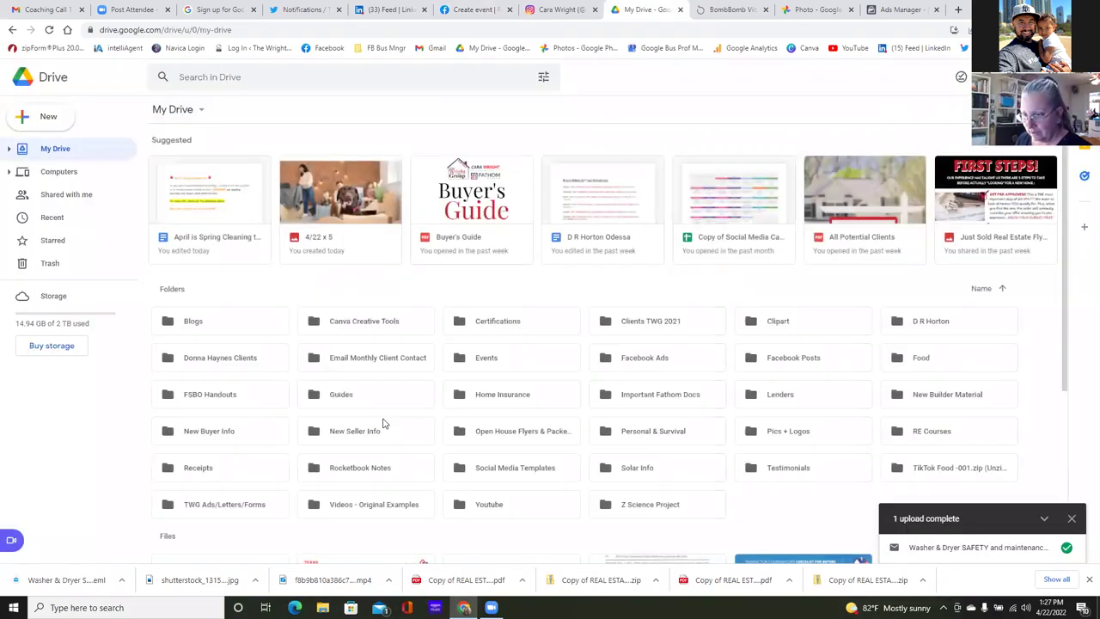
double_click(494, 362)
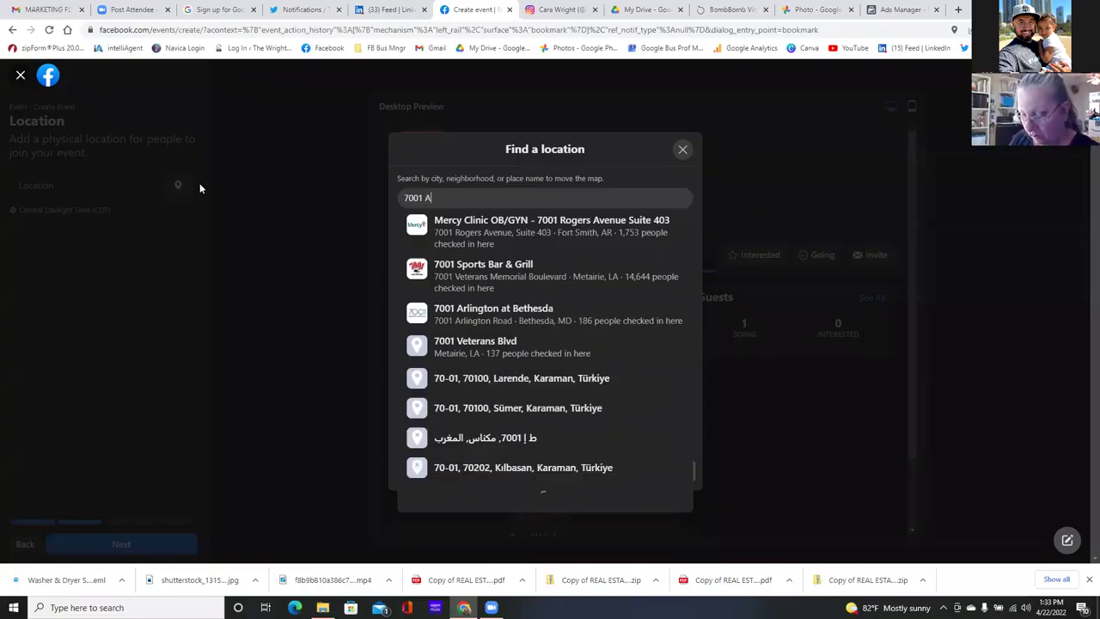
type("aron")
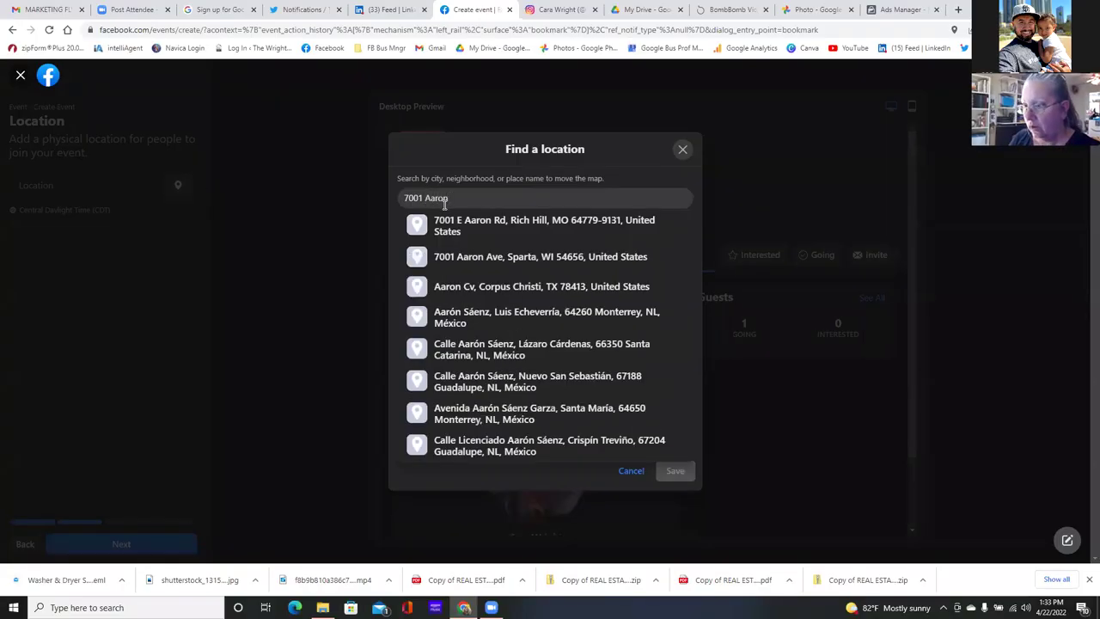
type(" Parker")
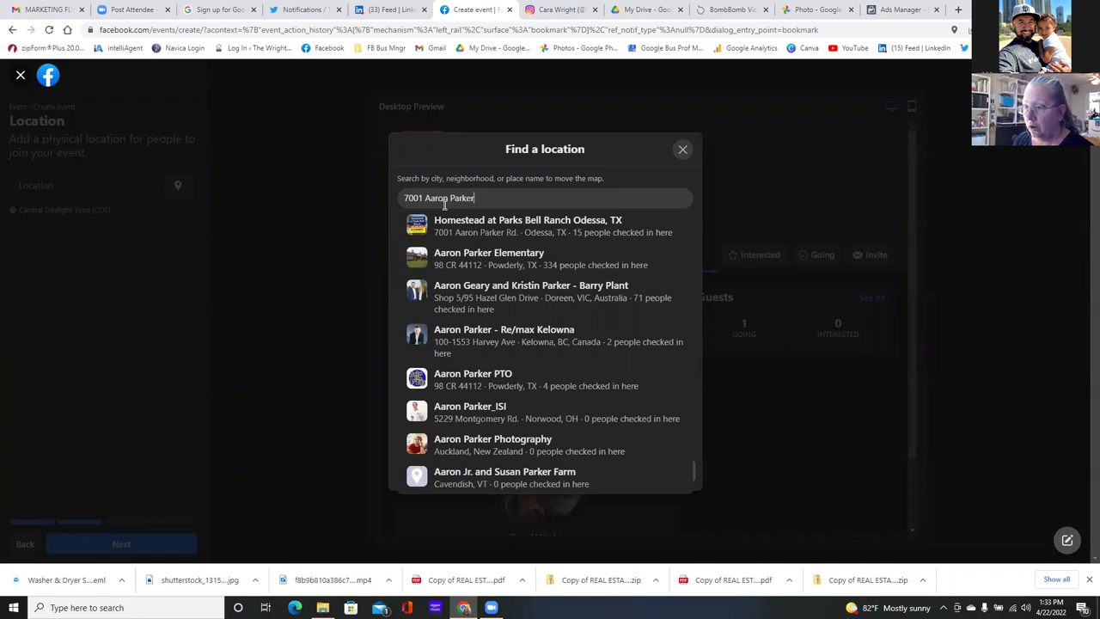
key("BackSpace")
key("BackSpace")
key("BackSpace")
key("BackSpace")
key("BackSpace")
key("BackSpace")
key("BackSpace")
key("BackSpace")
key("BackSpace")
key("BackSpace")
key("BackSpace")
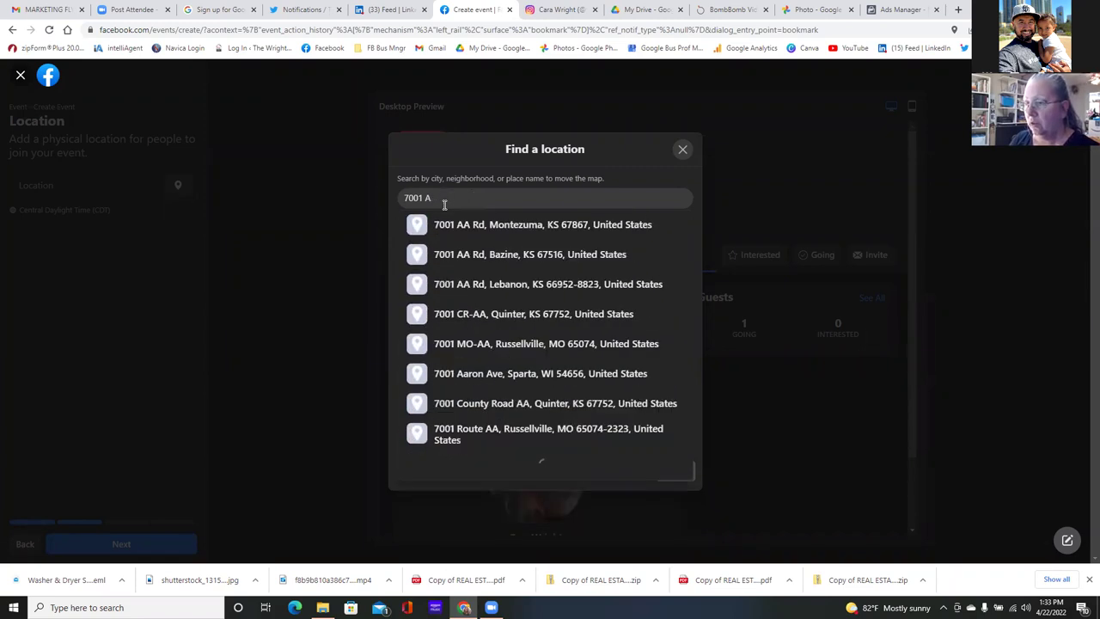
key("BackSpace")
key("BackSpace")
key("BackSpace")
key("BackSpace")
type("01 Aaron")
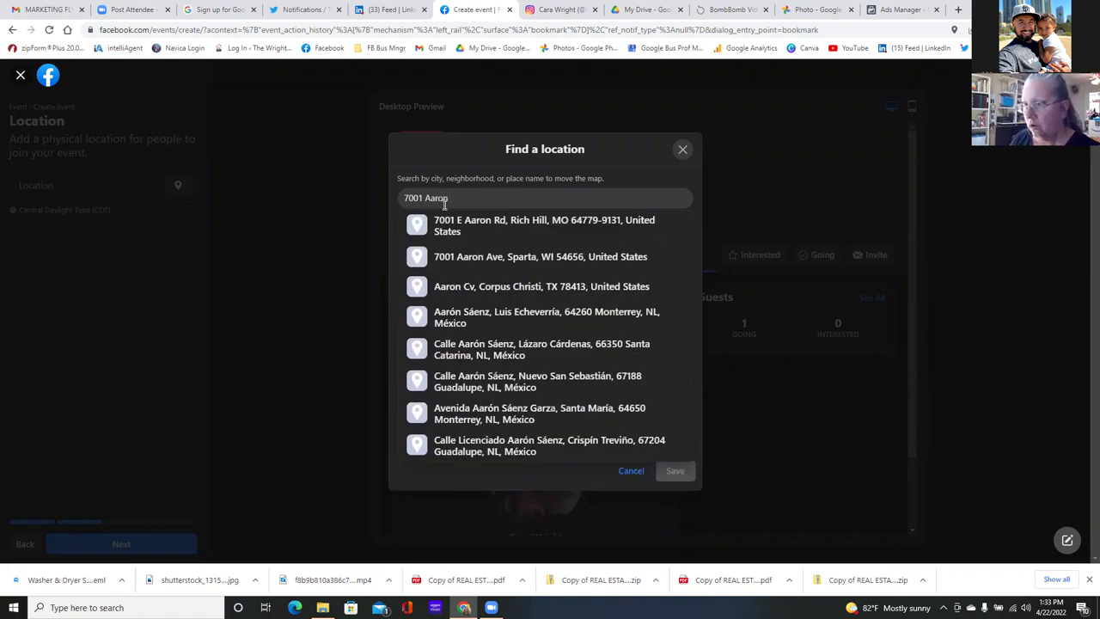
type(" Parker")
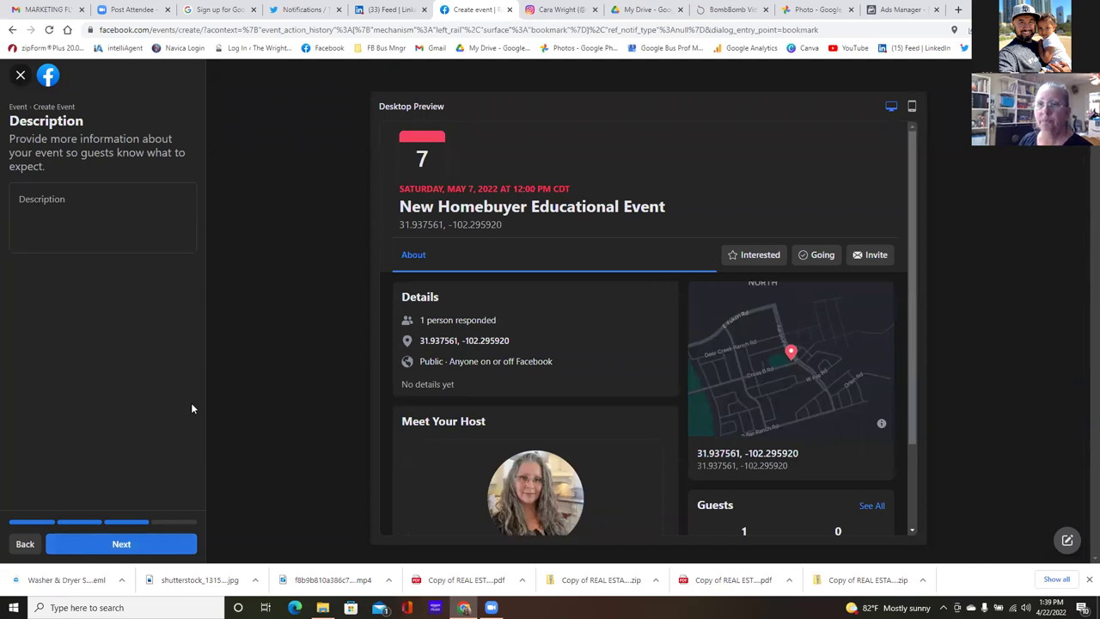
left_click(25, 198)
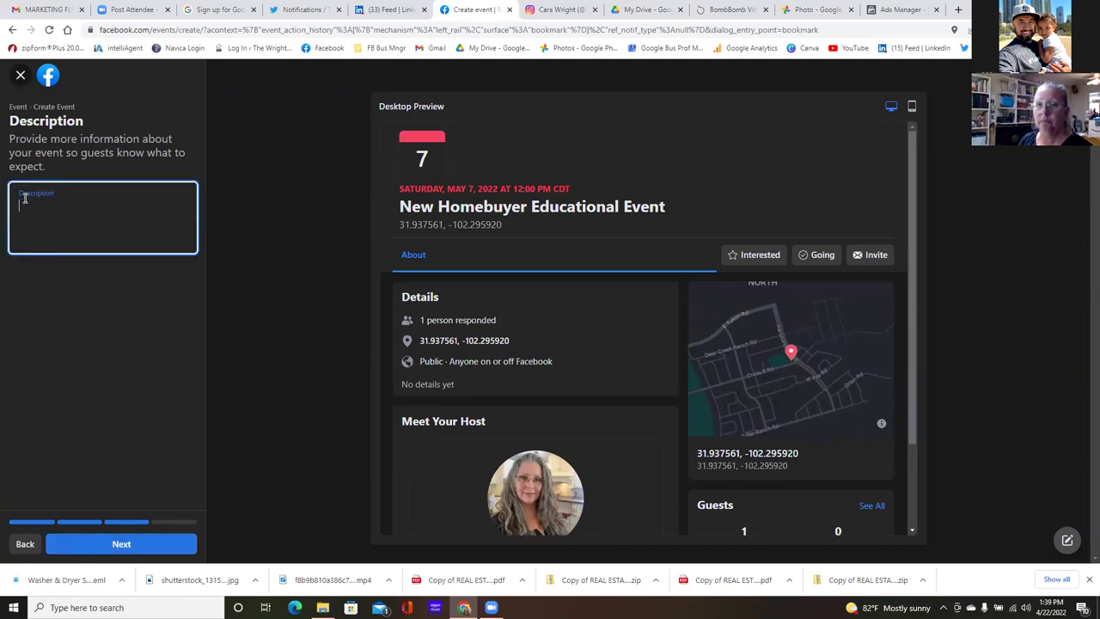
type("7001 A")
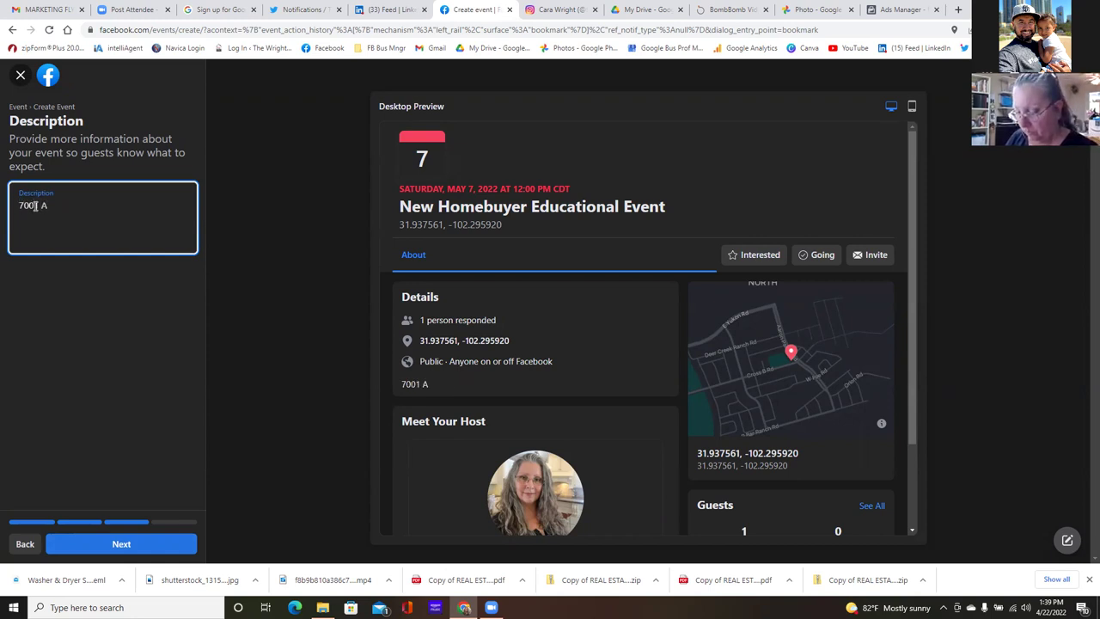
type("aron")
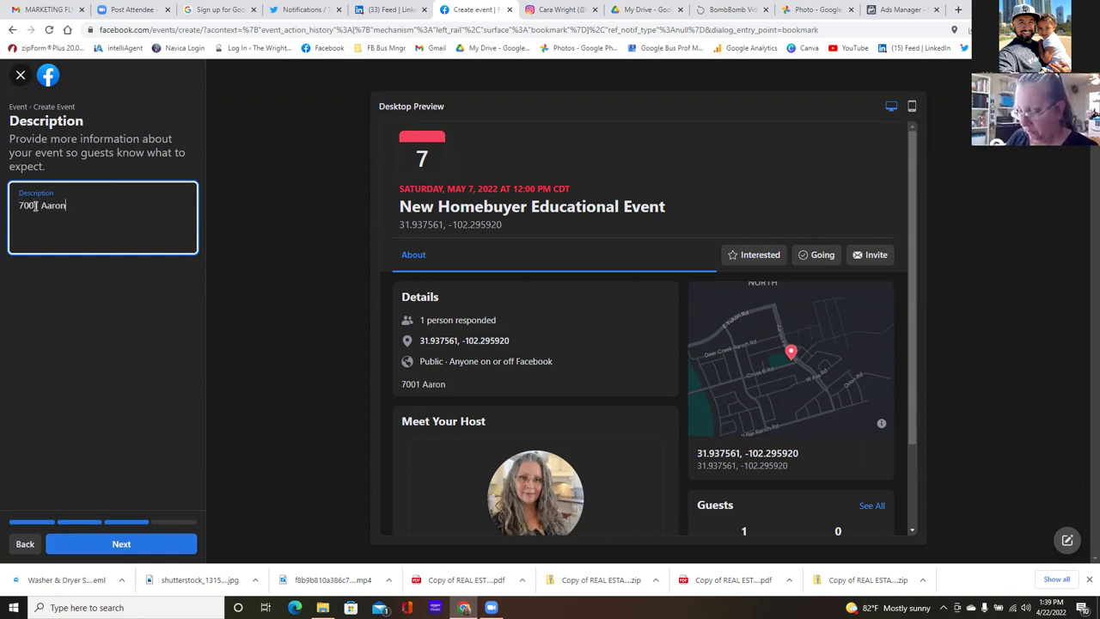
type(" Parker ")
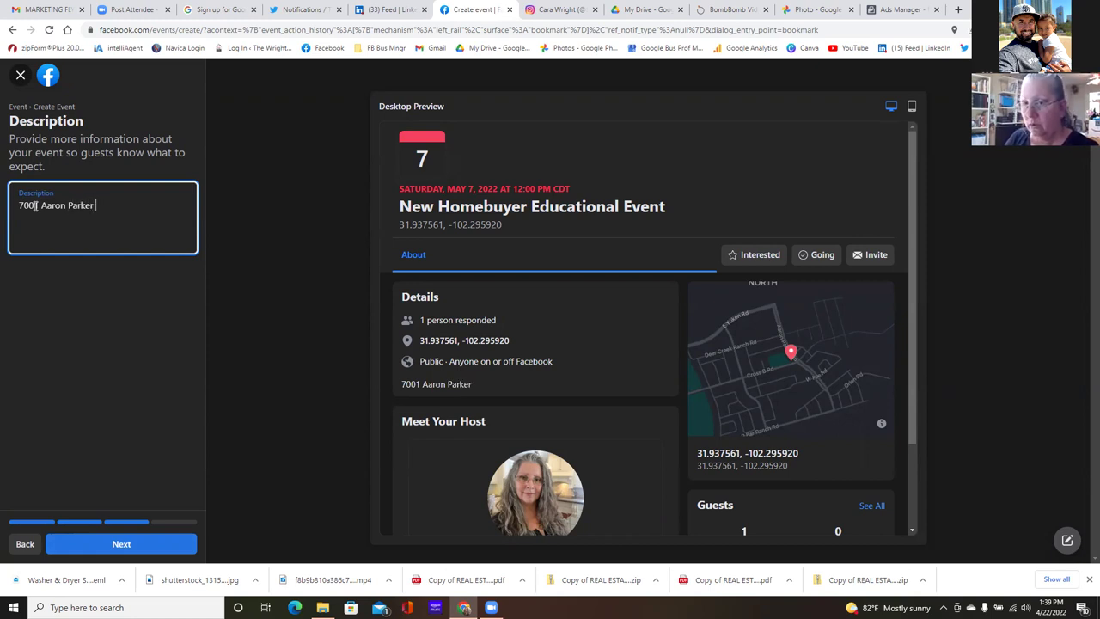
type(", ")
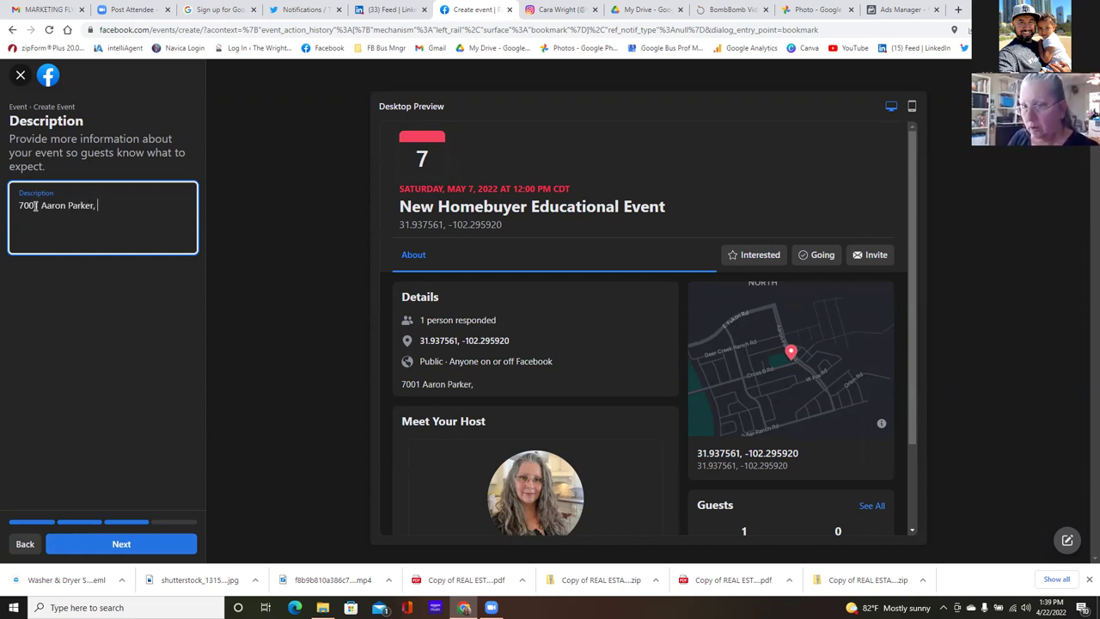
type("Odessa ")
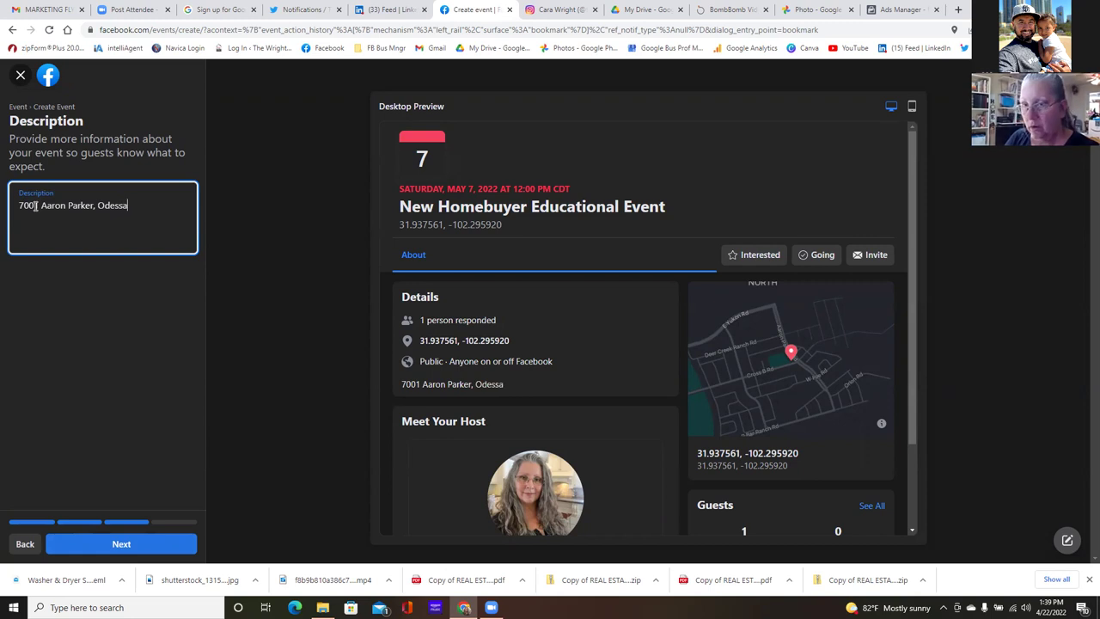
type(", TX")
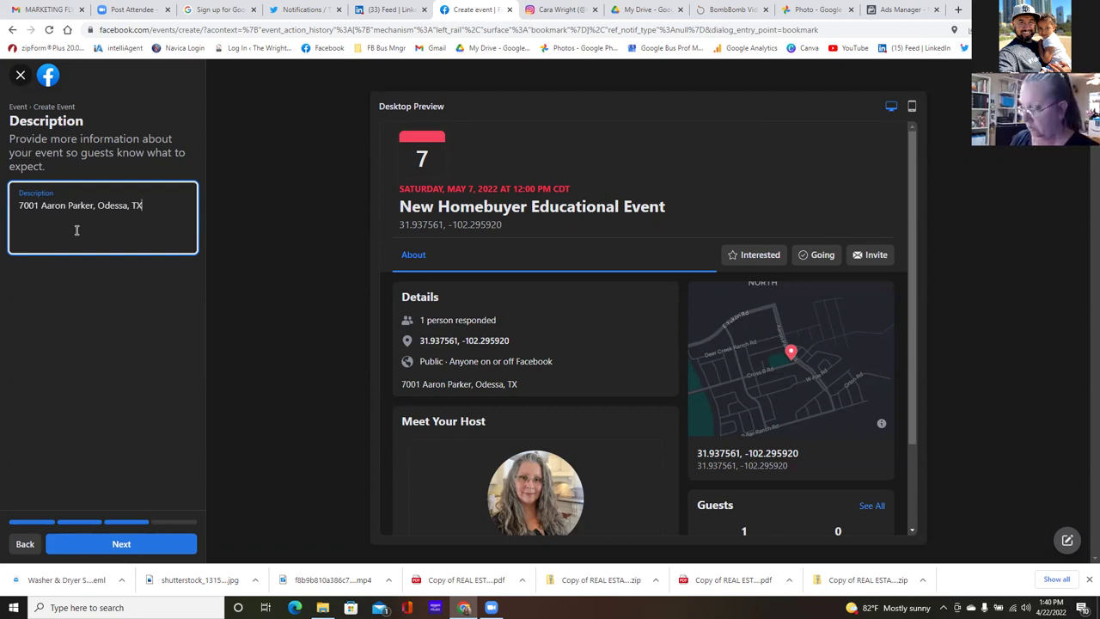
key("Left")
key("Left")
key("Left")
key("Left")
key("Left")
key("Left")
key("Left")
key("Left")
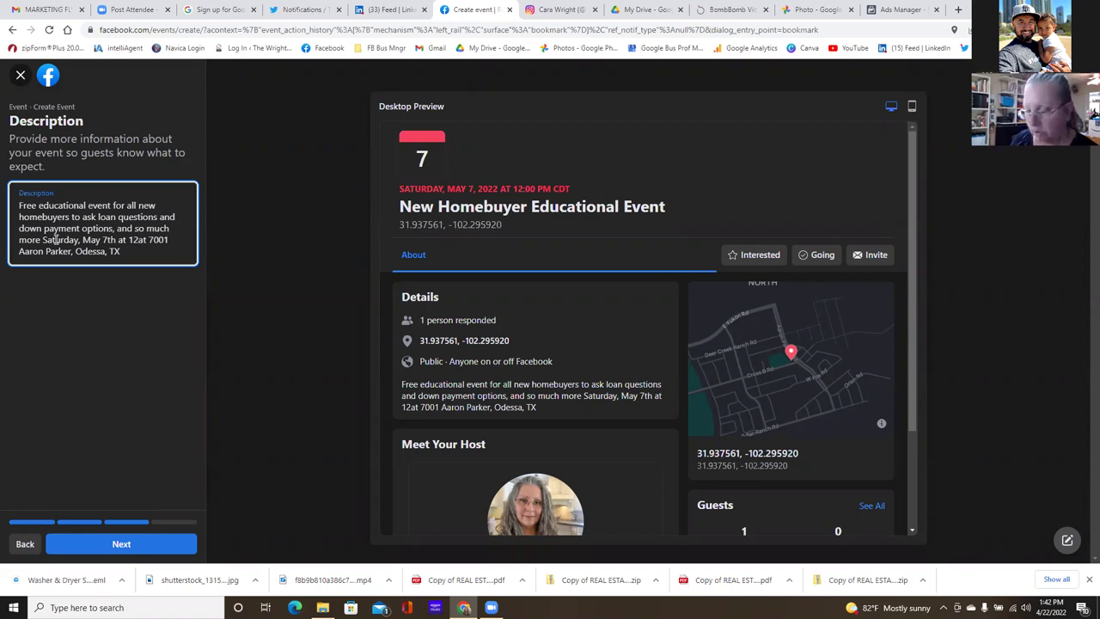
type("pm")
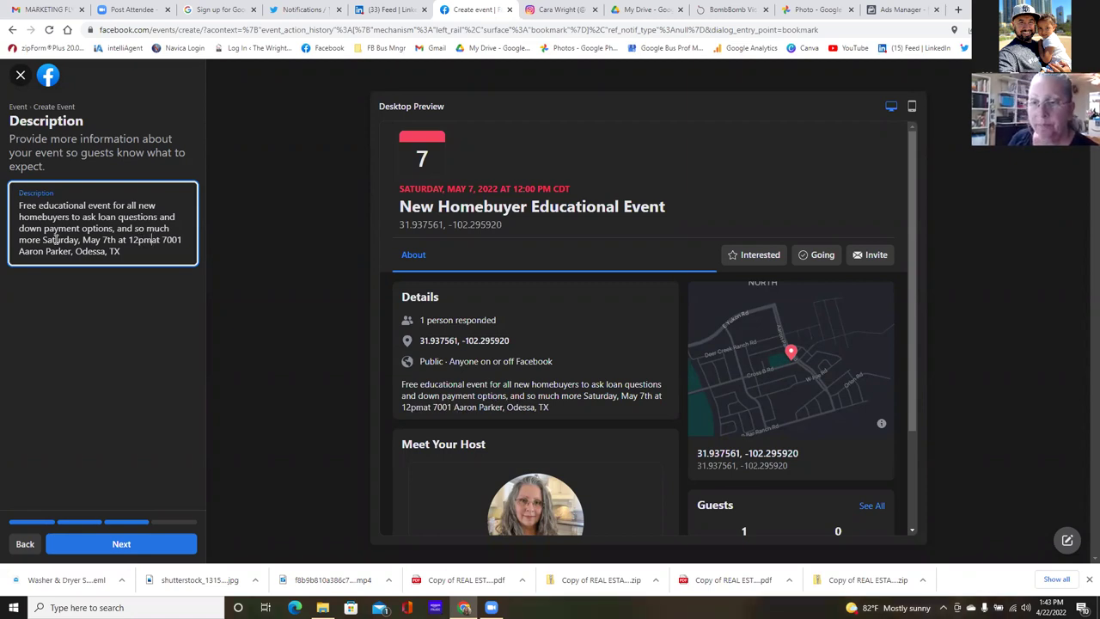
type(" loc")
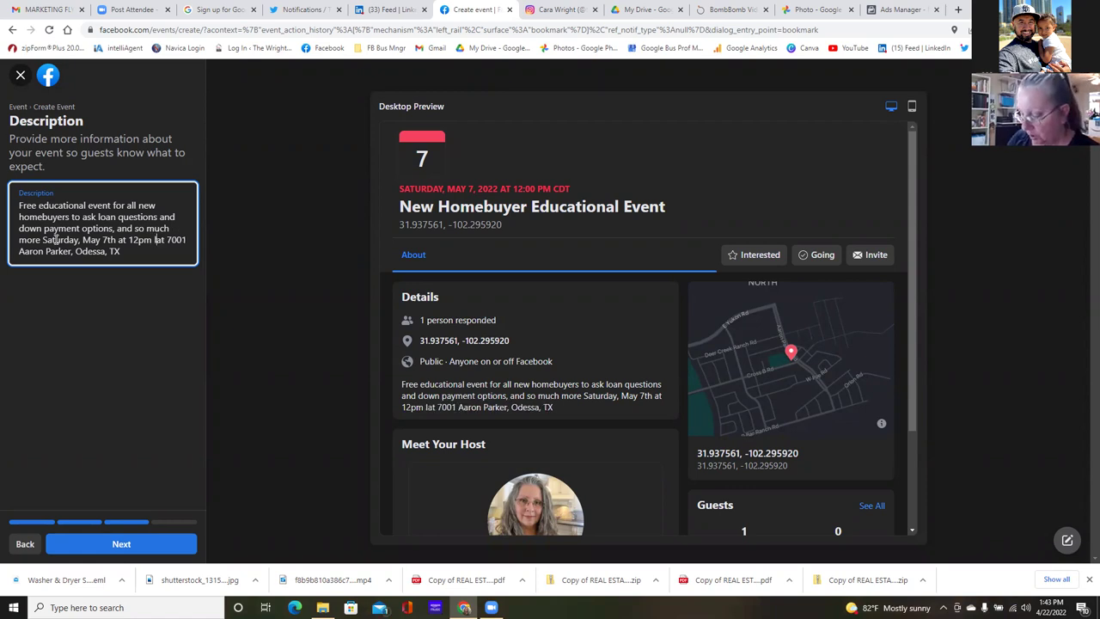
type("ateed")
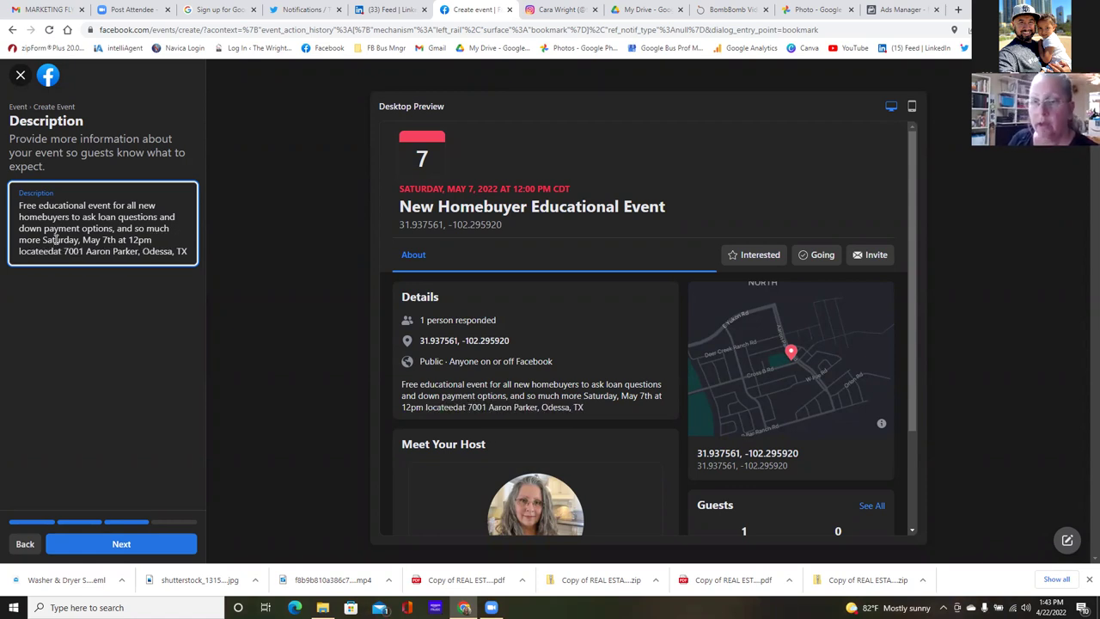
key("BackSpace")
key("BackSpace")
key("BackSpace")
key("BackSpace")
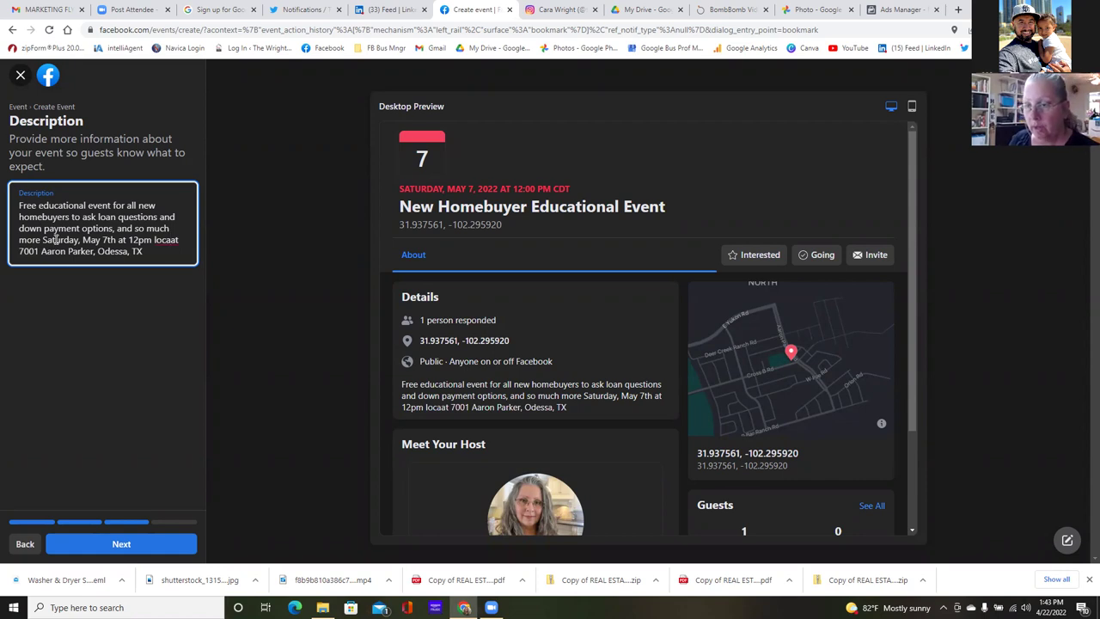
type("te")
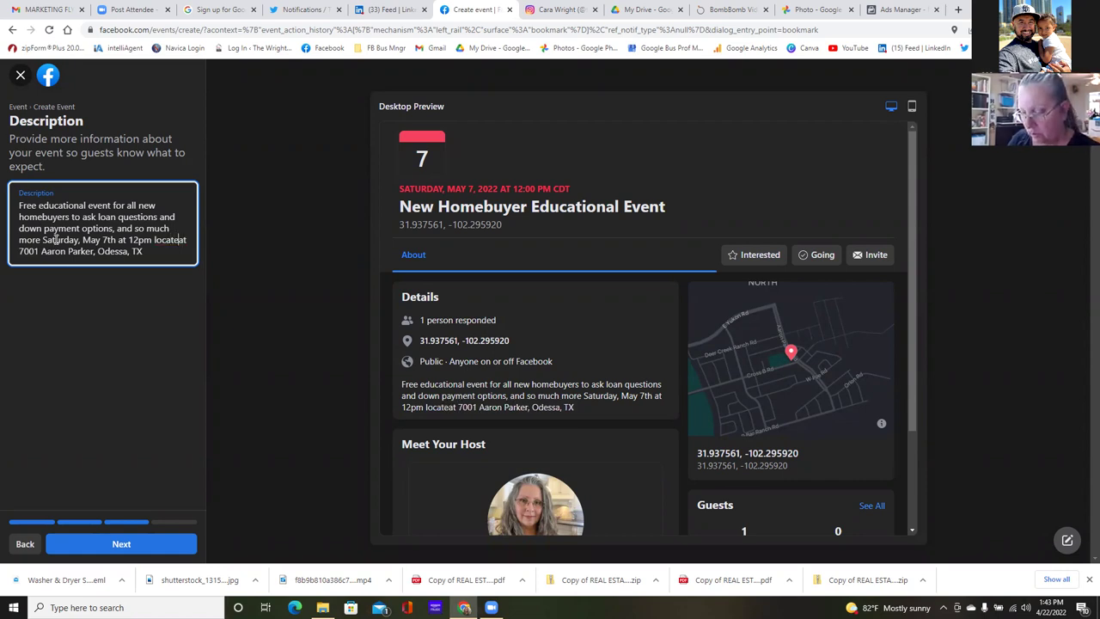
type("d")
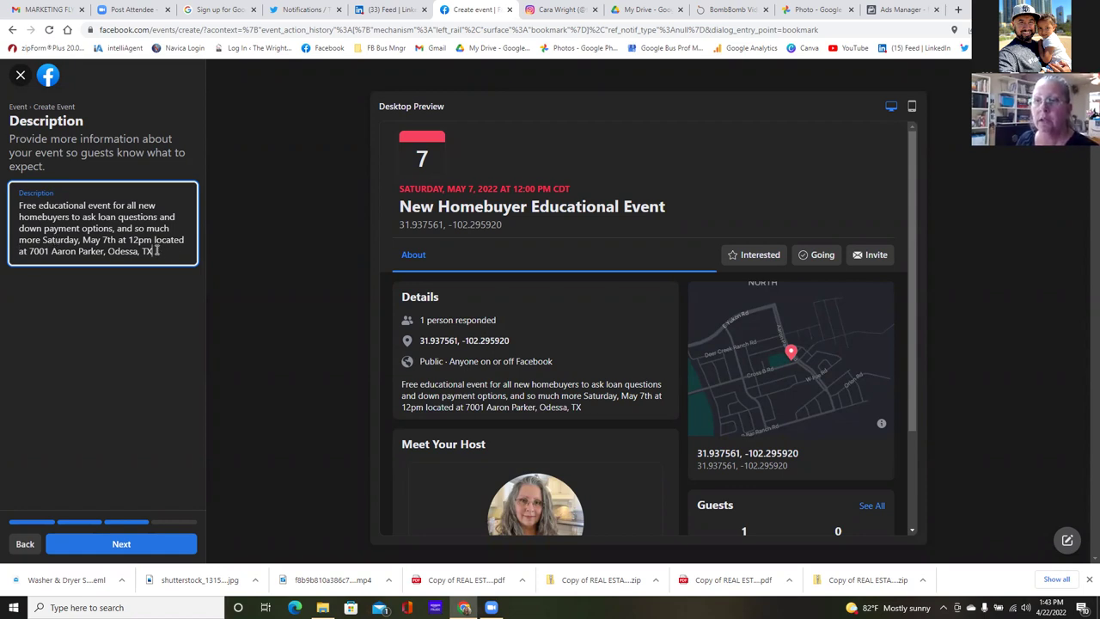
type("!")
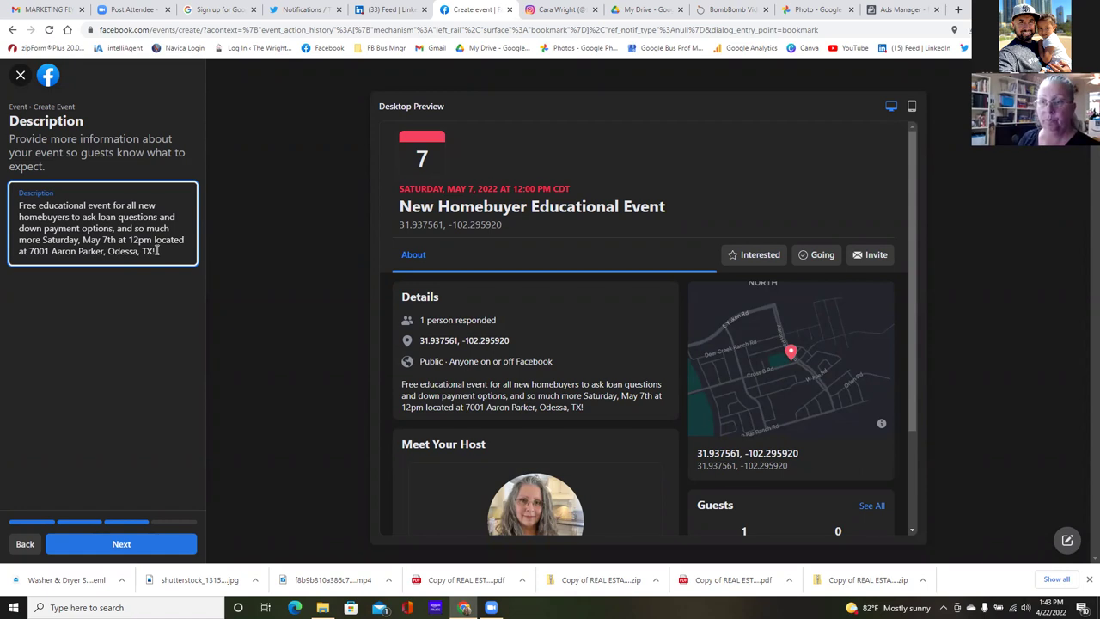
left_click(127, 544)
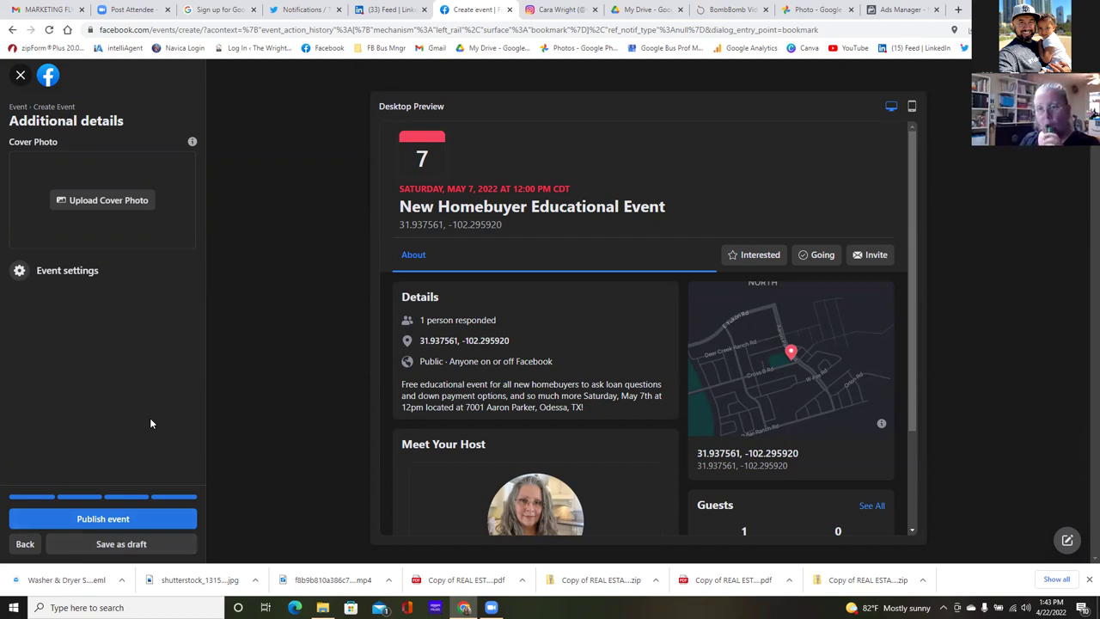
Open a new browser tab and start a Google search.
left_click(958, 9)
left_click(532, 241)
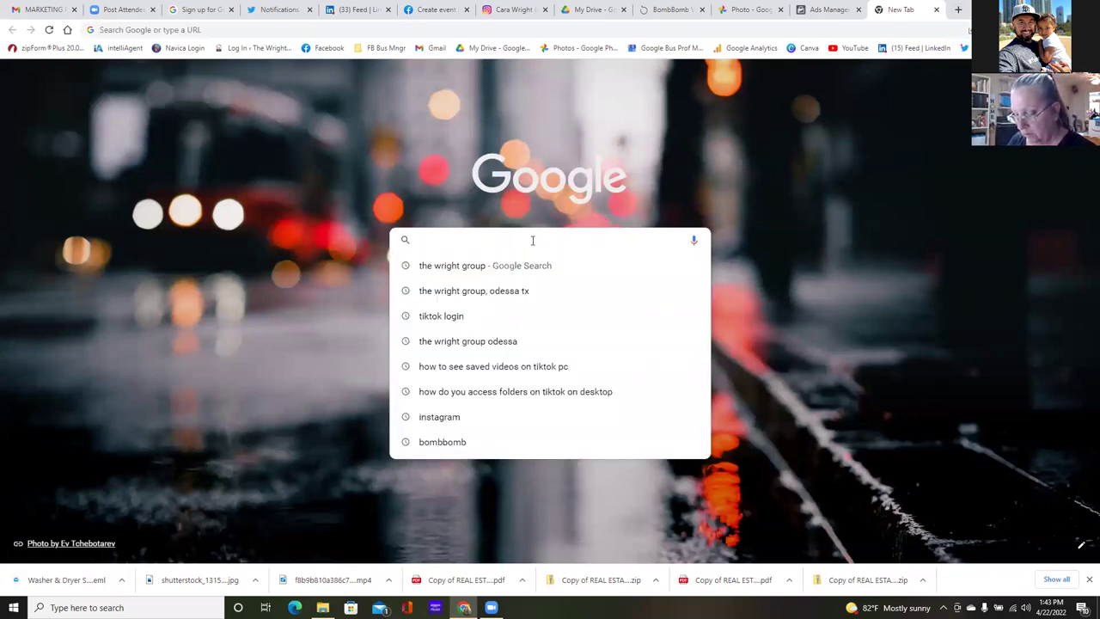
Search Google for 'happy people at homebuyer seminar'.
type("happy")
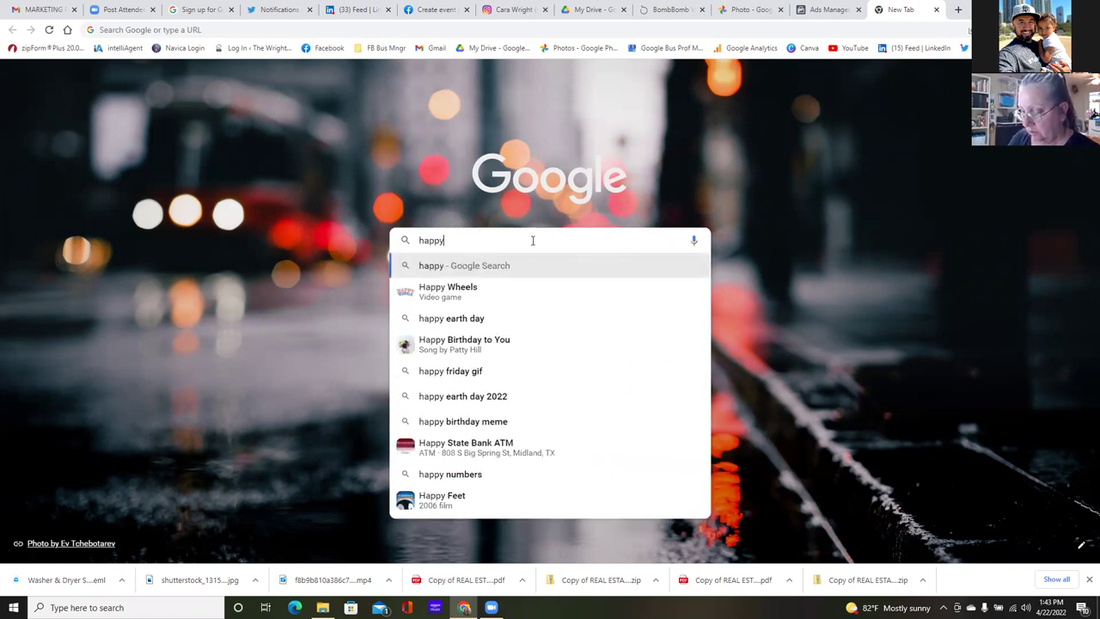
type(" people ")
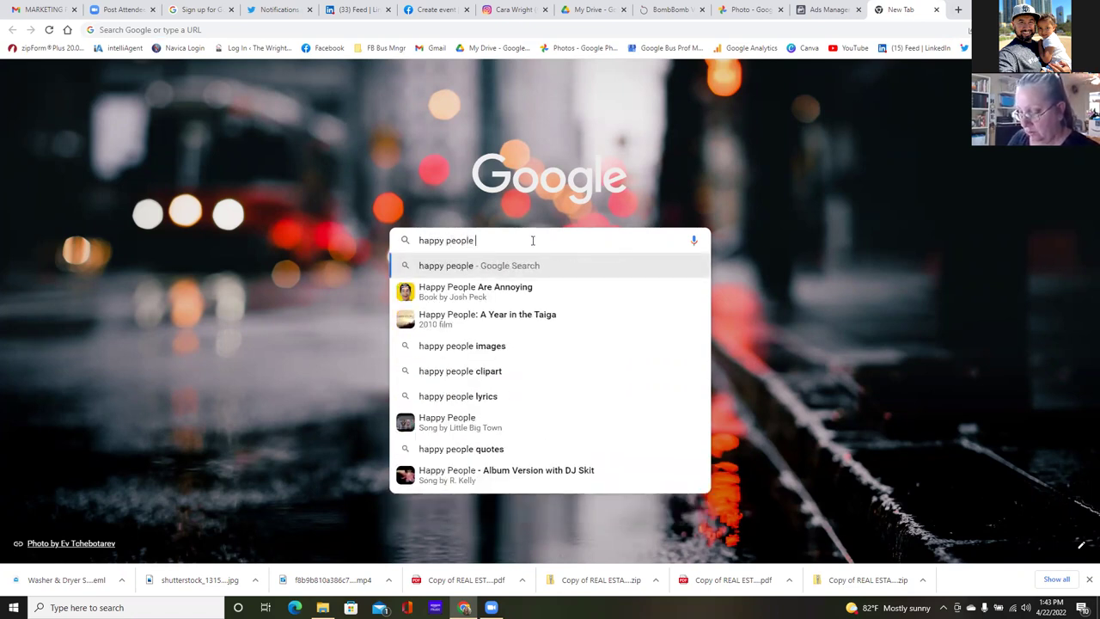
type("at home")
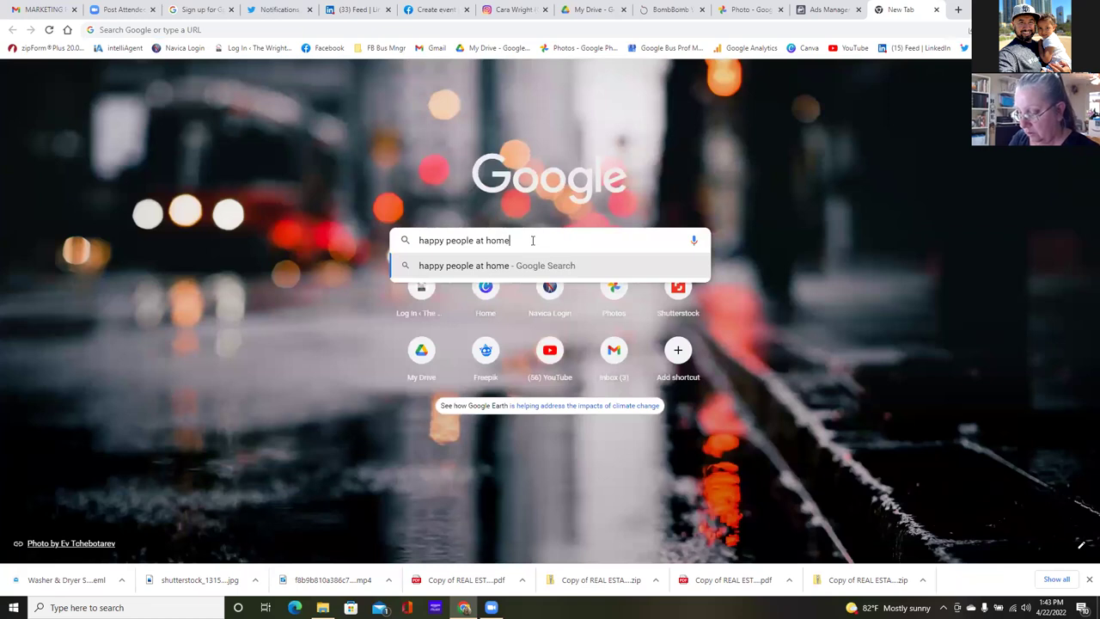
type("buyer seminar")
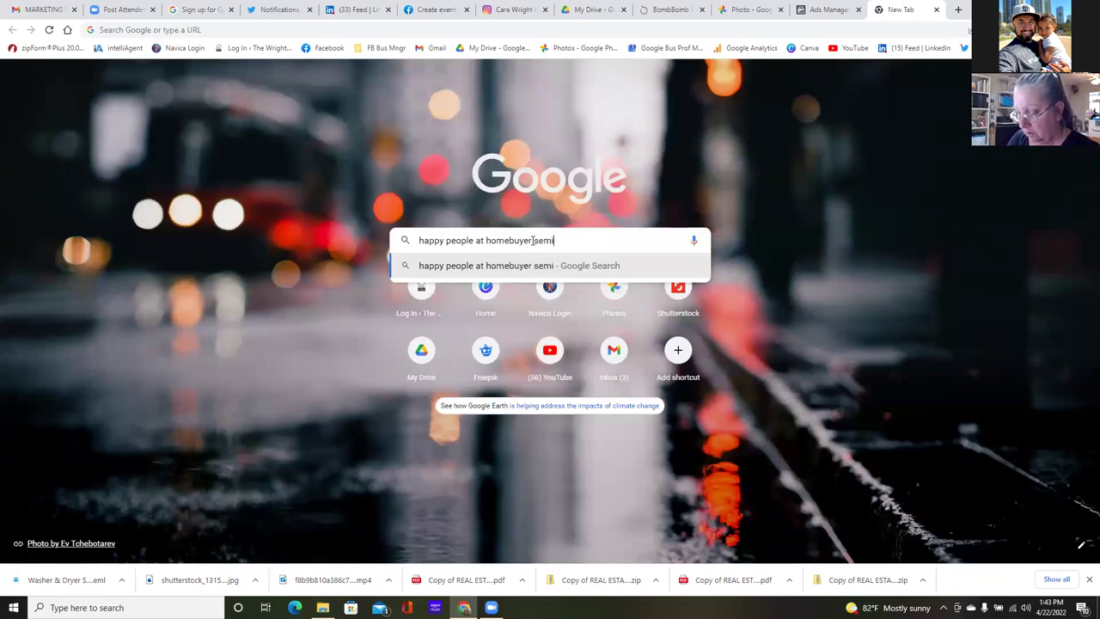
key("Return")
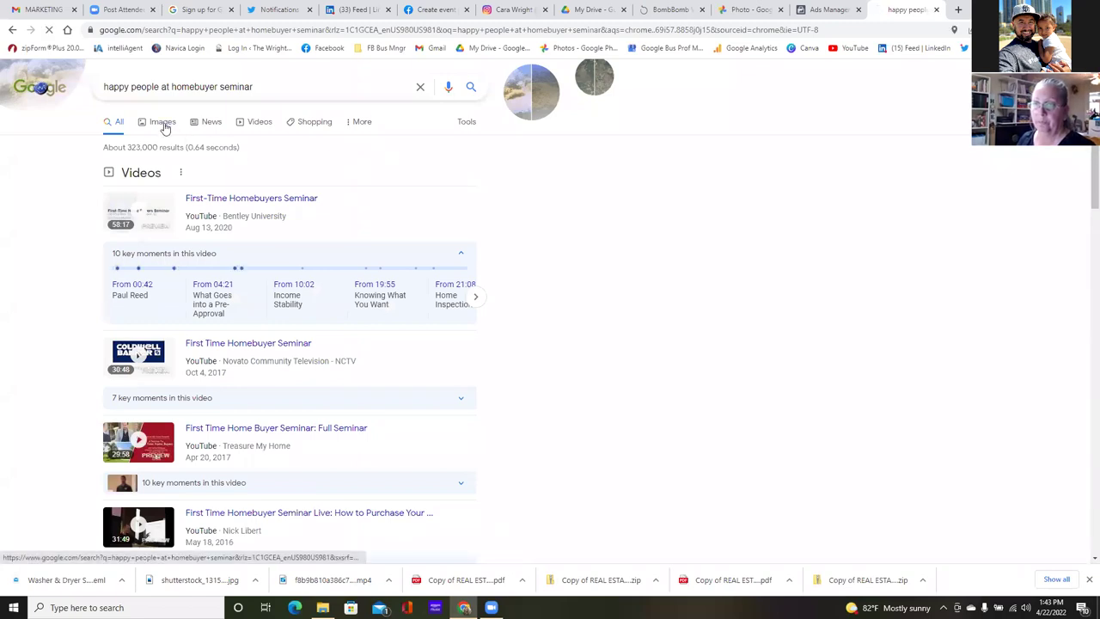
Browse the Google Images results for homebuyer seminar photos, then return to the Facebook event draft.
left_click(160, 123)
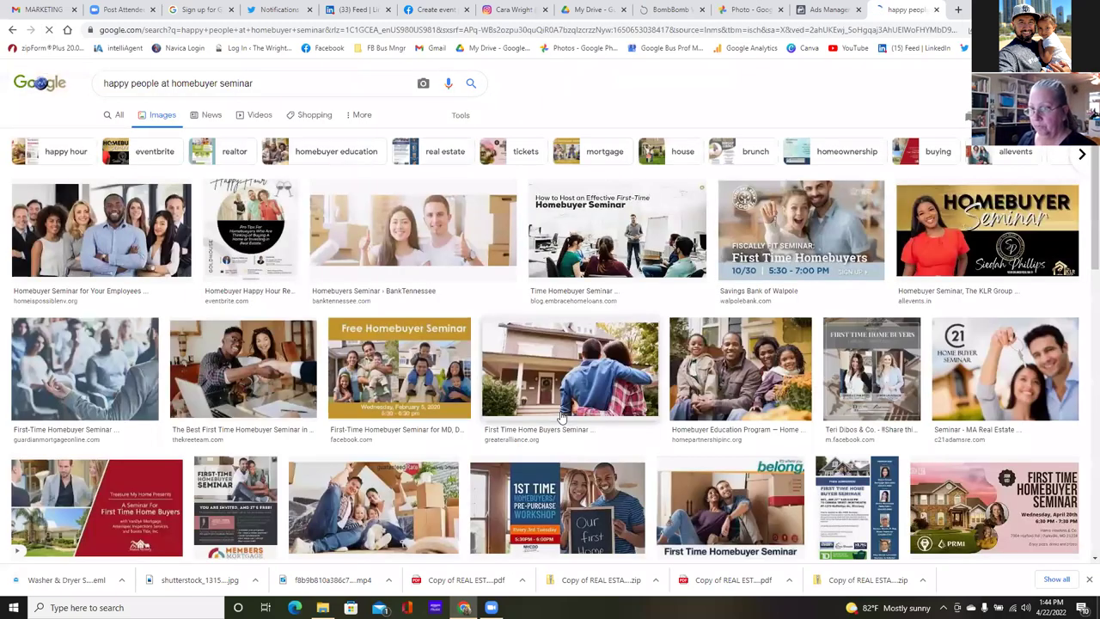
scroll(561, 417, "down", 1)
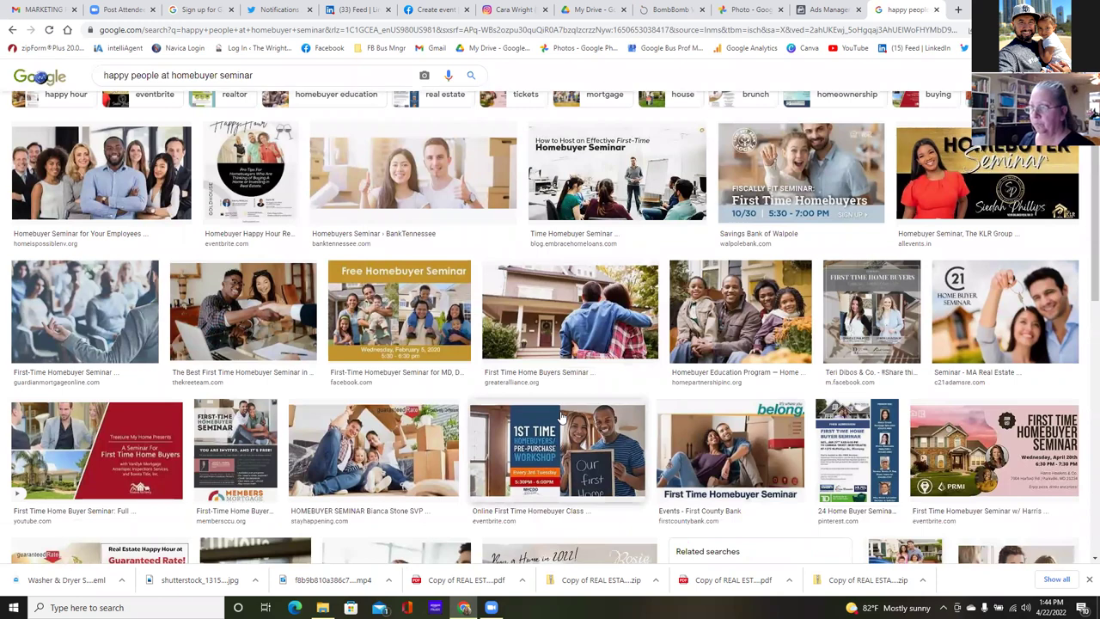
scroll(561, 417, "down", 1)
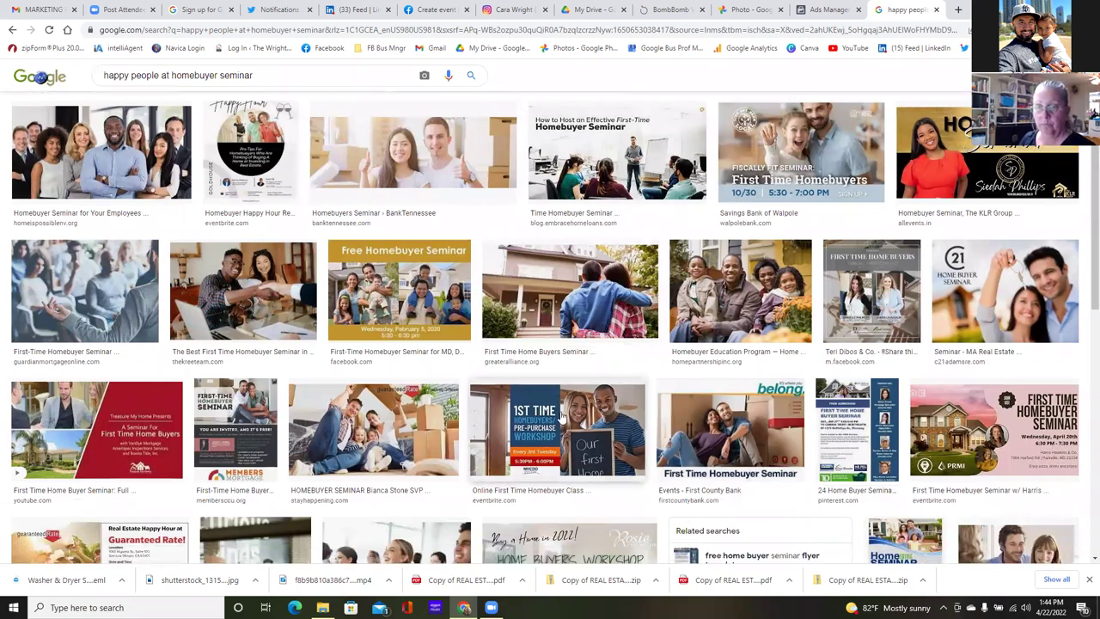
scroll(76, 245, "down", 1)
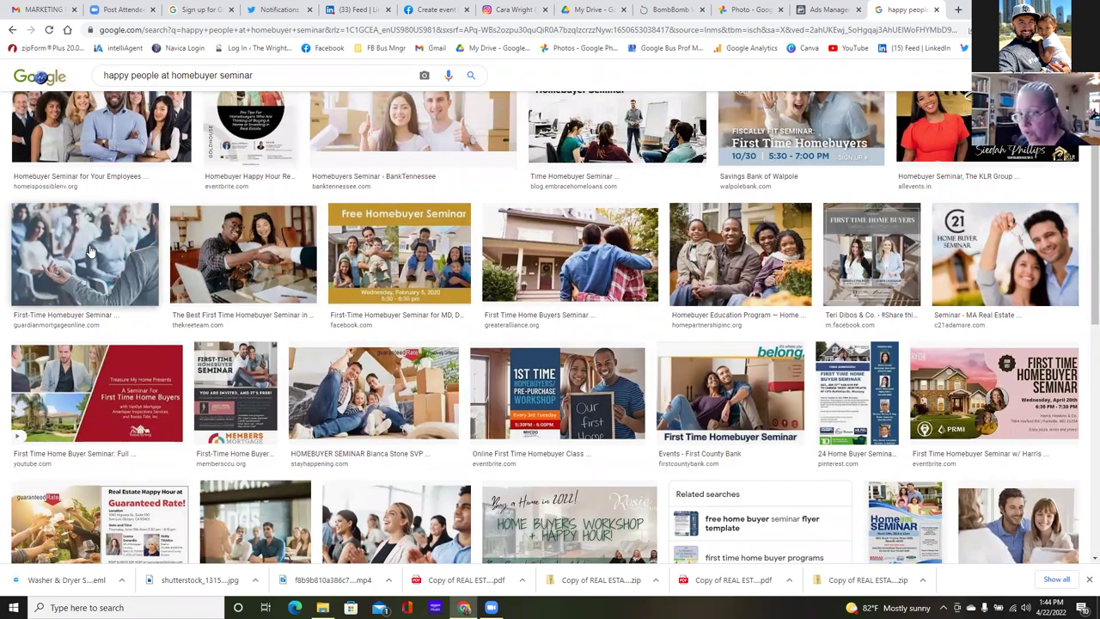
scroll(90, 250, "down", 3)
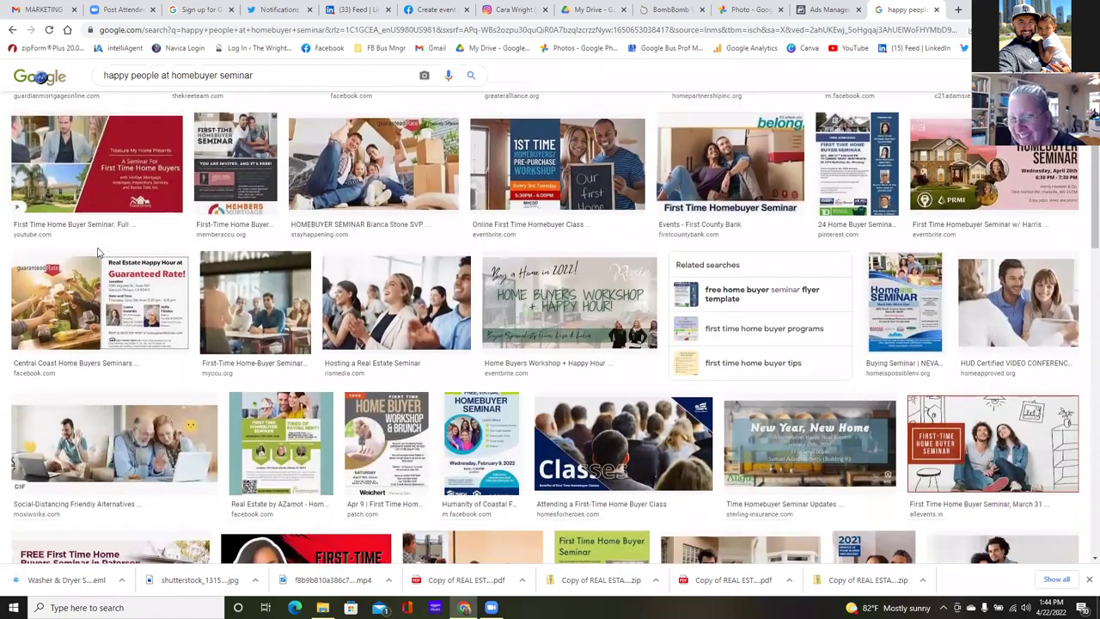
scroll(97, 252, "down", 2)
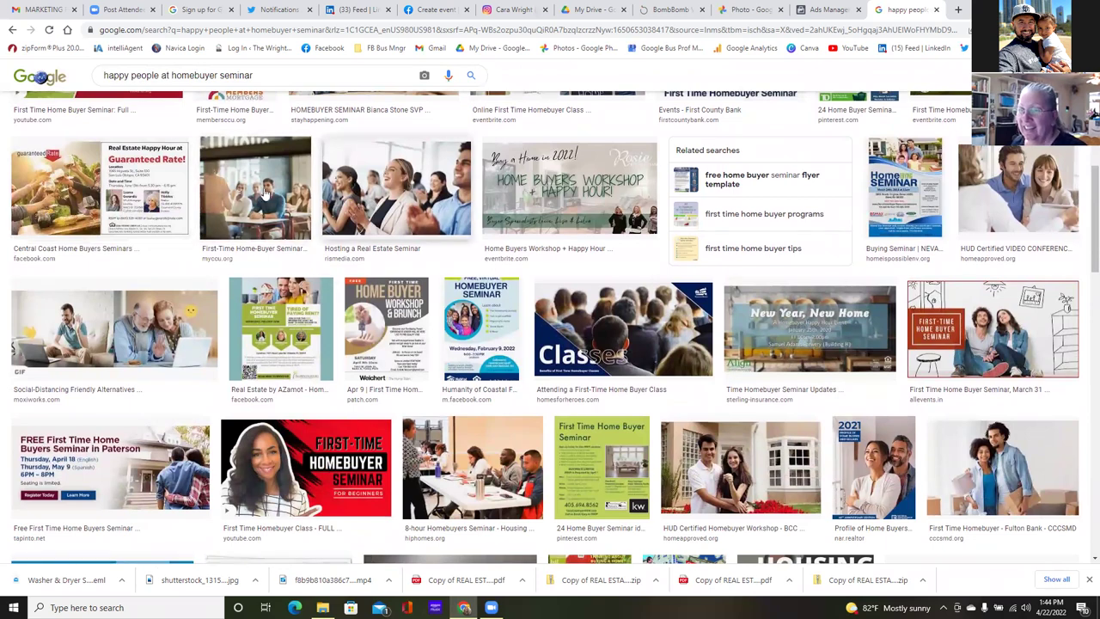
scroll(275, 206, "down", 3)
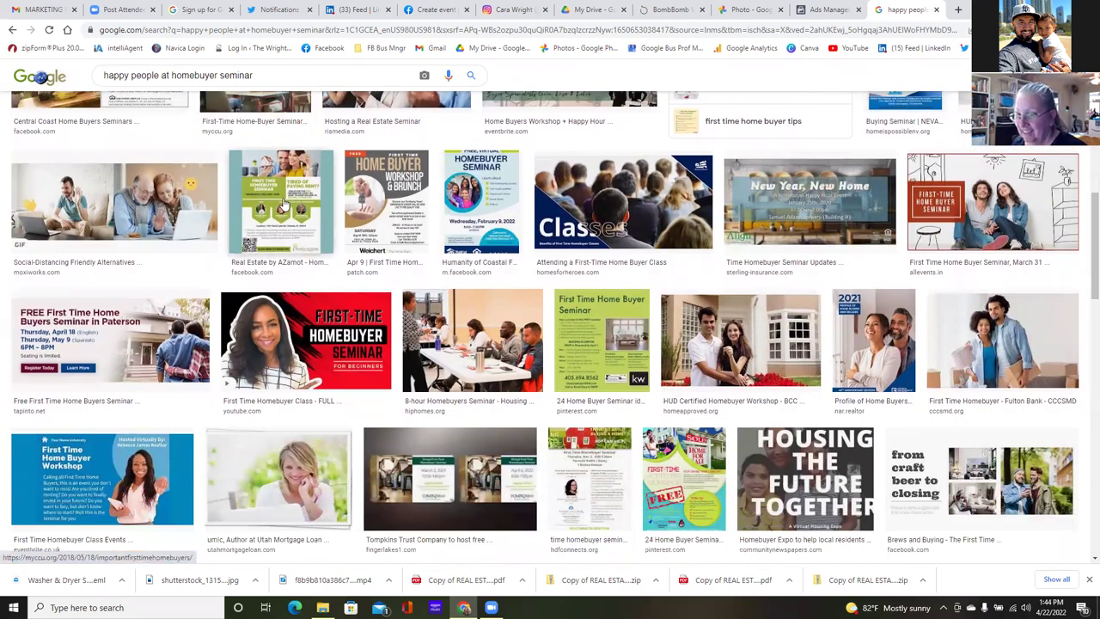
scroll(287, 204, "down", 3)
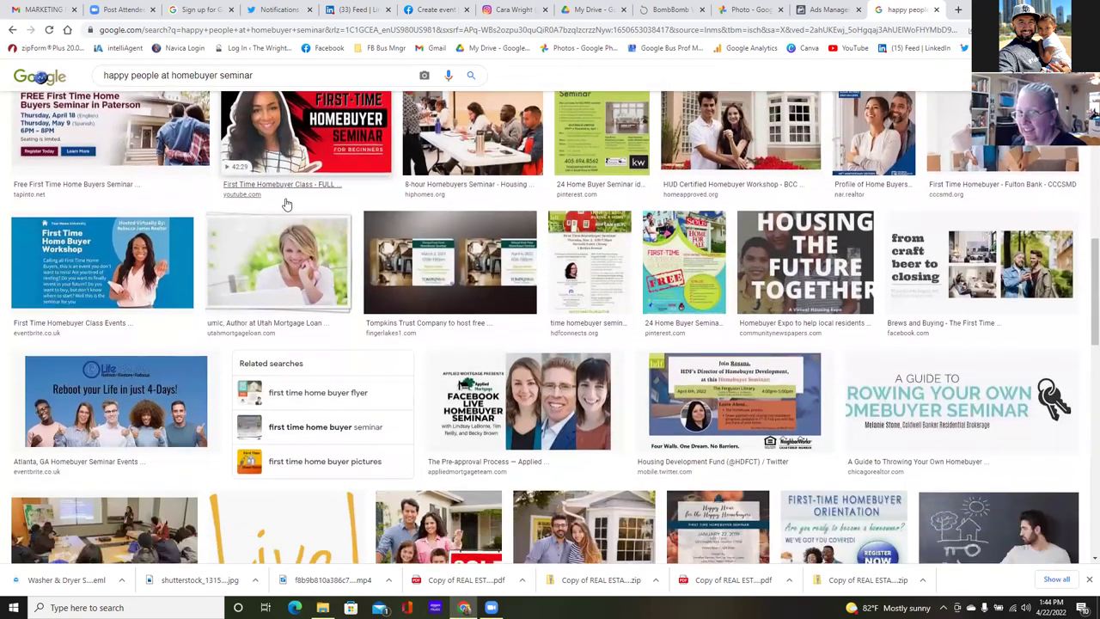
scroll(287, 204, "down", 1)
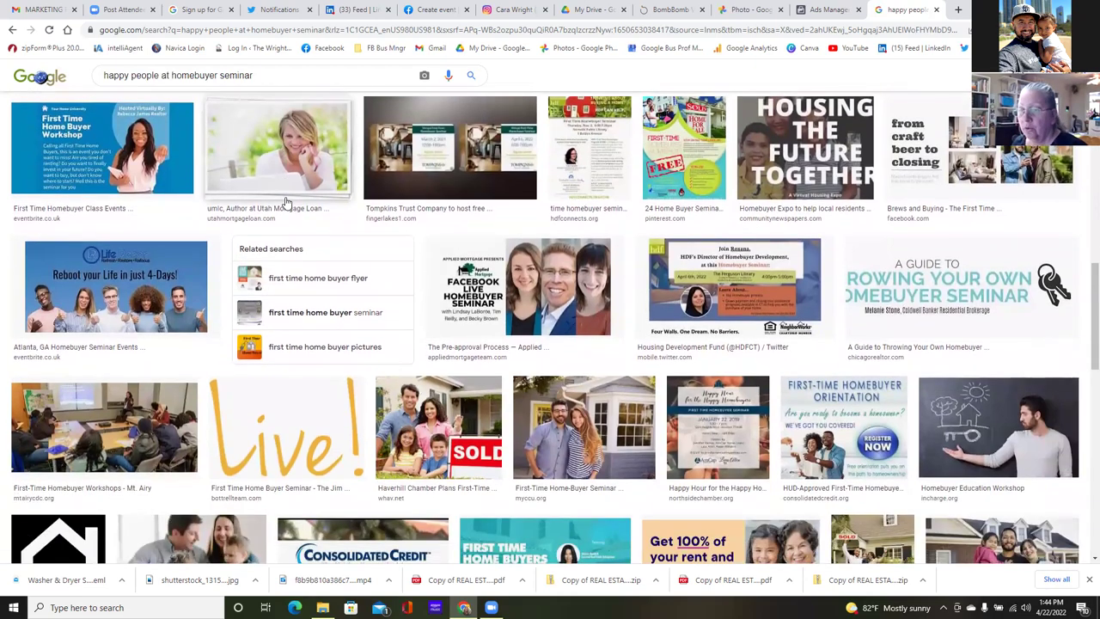
scroll(287, 203, "down", 5)
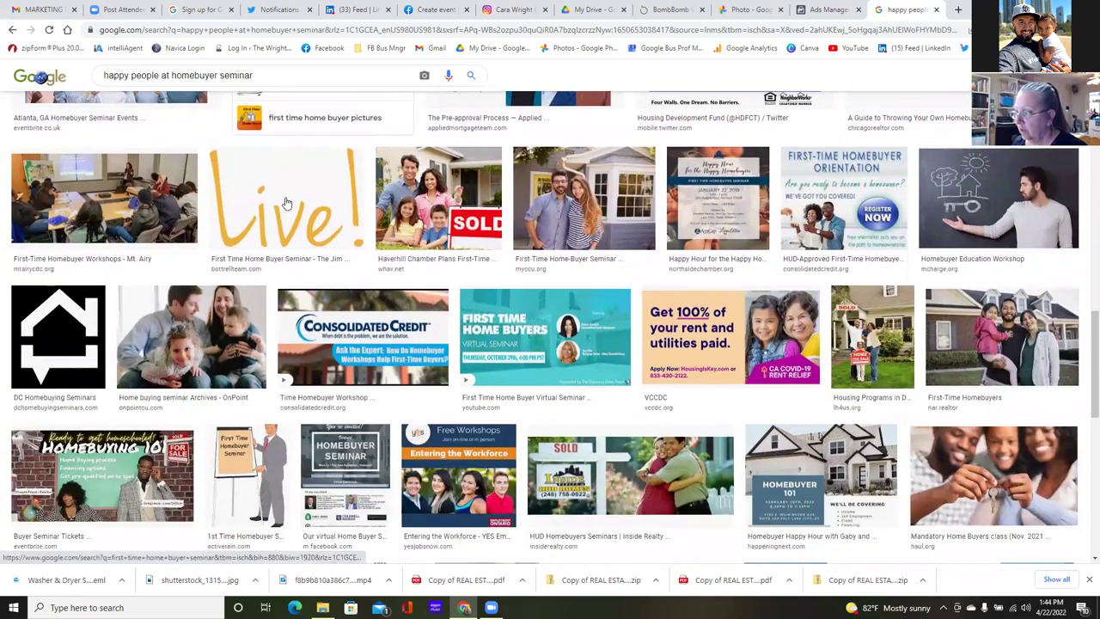
scroll(287, 204, "up", 2)
scroll(287, 204, "down", 1)
scroll(287, 201, "down", 8)
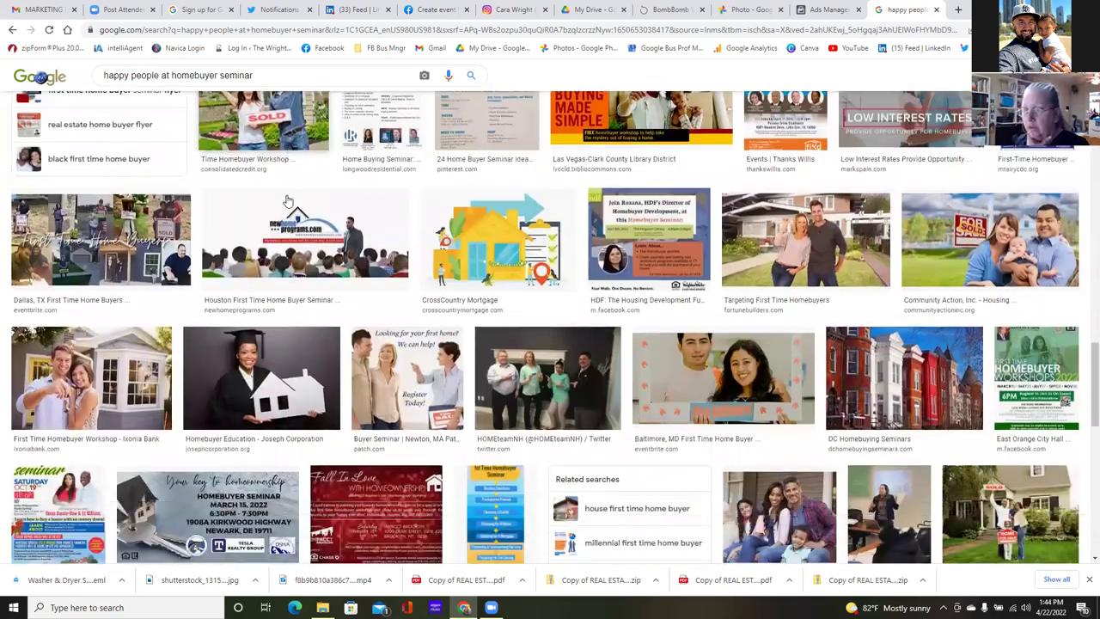
scroll(289, 199, "down", 6)
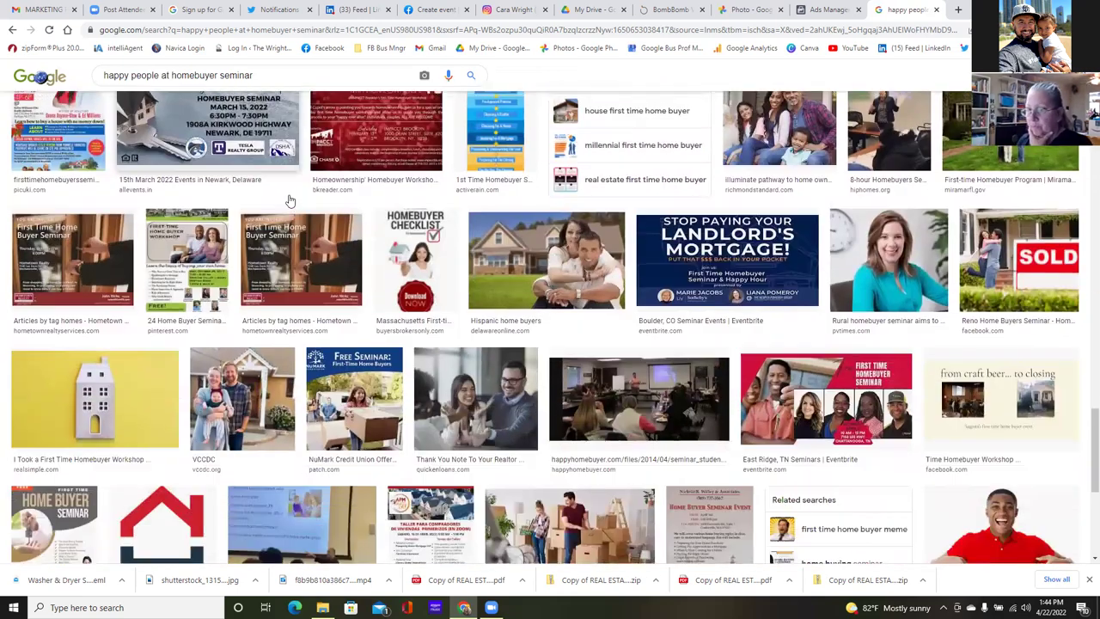
scroll(289, 199, "down", 3)
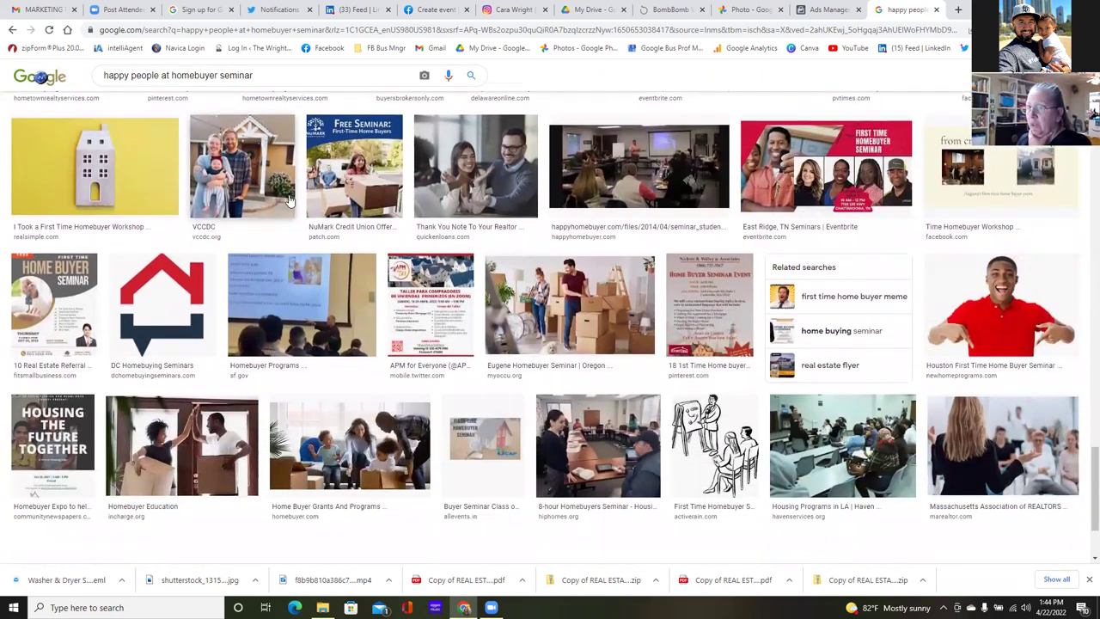
scroll(288, 199, "down", 1)
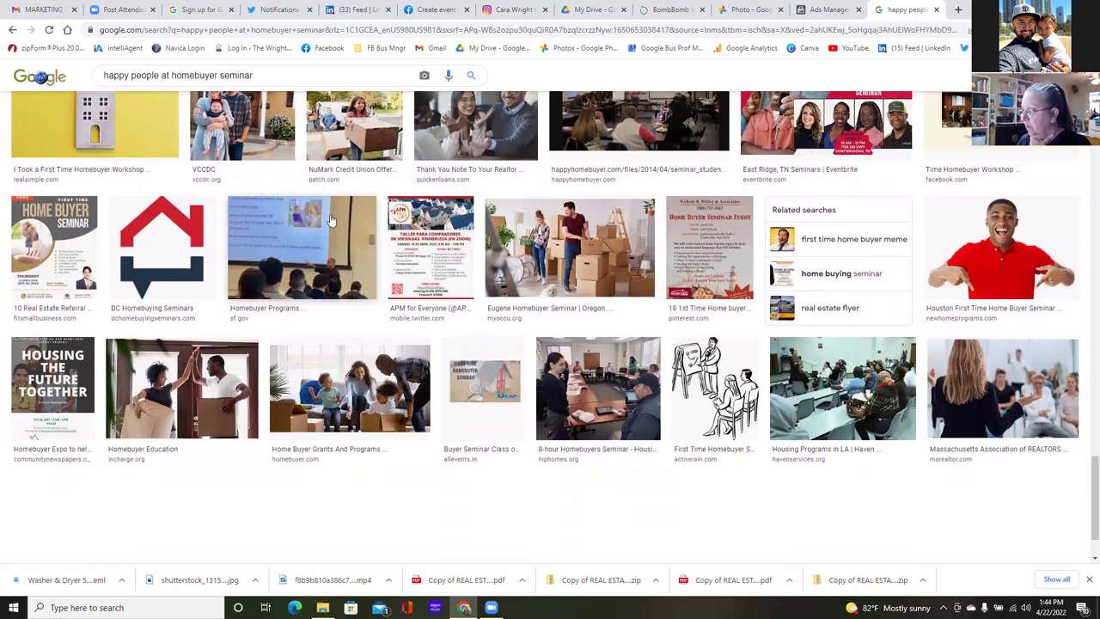
scroll(344, 224, "up", 3)
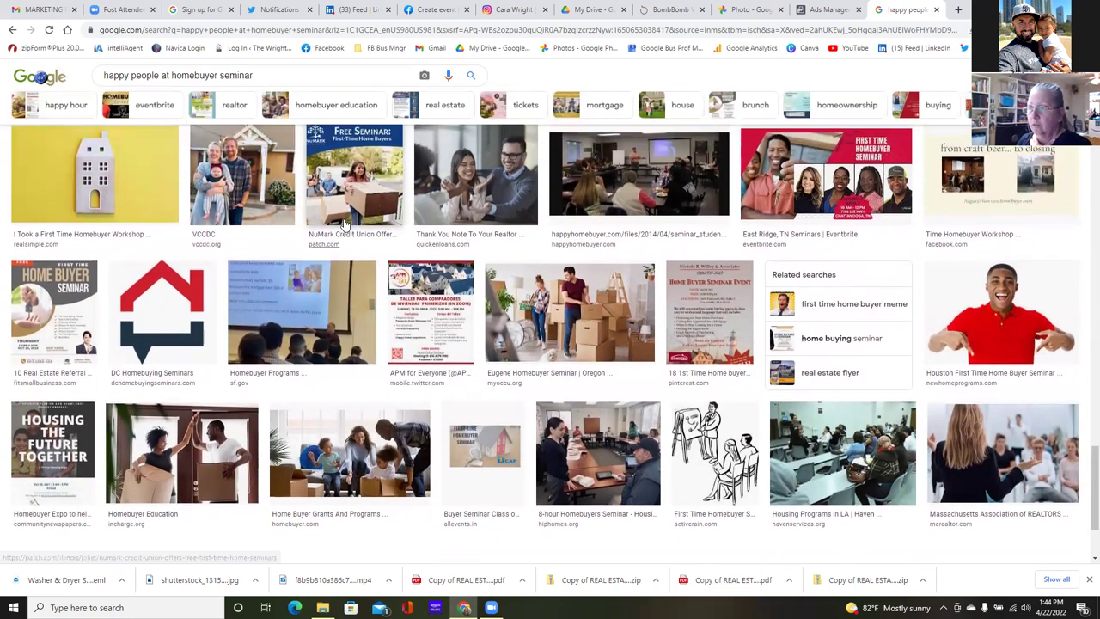
scroll(343, 225, "up", 5)
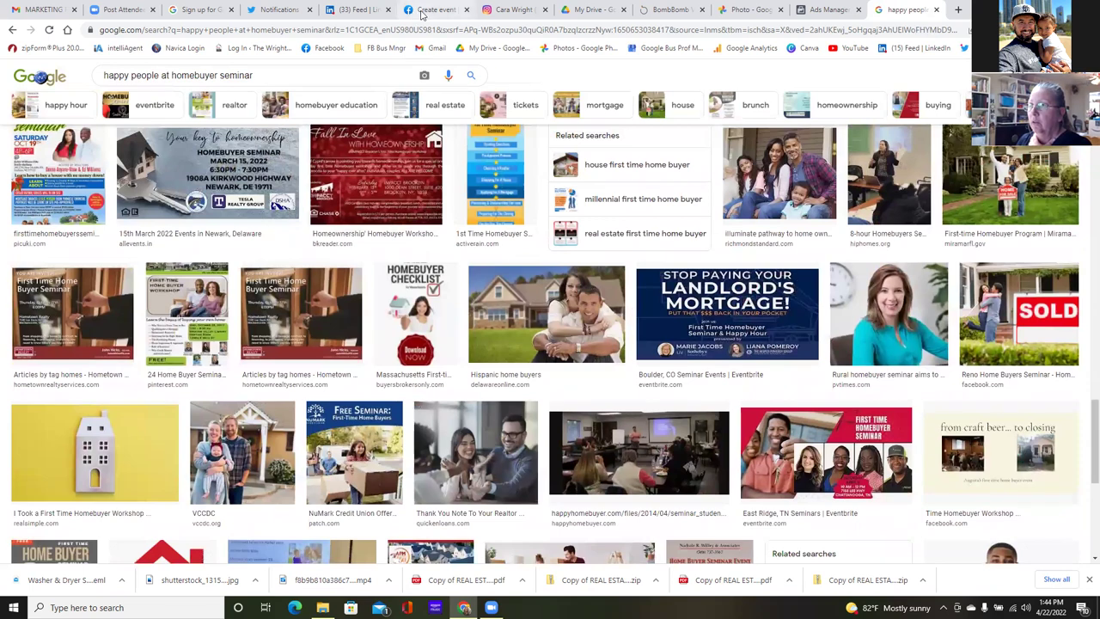
left_click(422, 11)
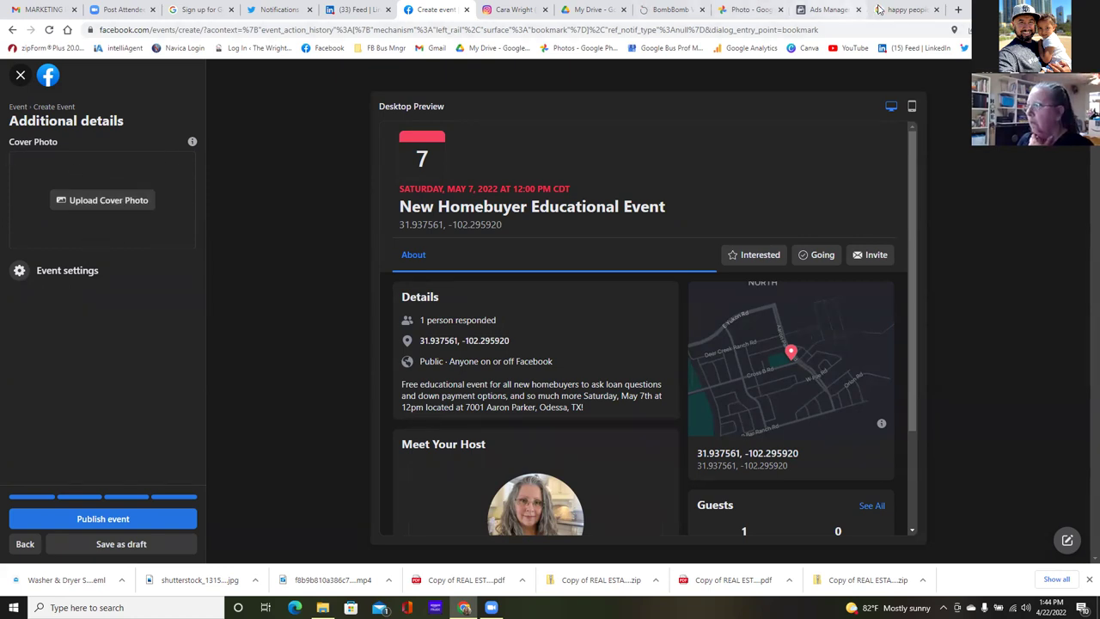
Look over the New Homebuyer Educational Event preview, then go back to the seminar image results.
left_click(903, 10)
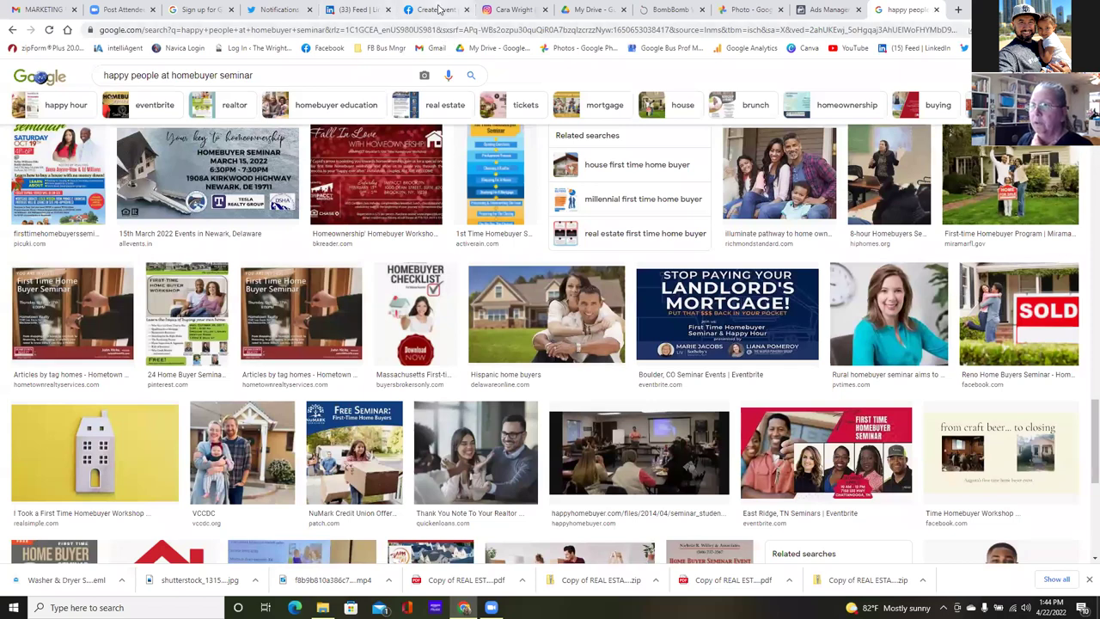
left_click(435, 12)
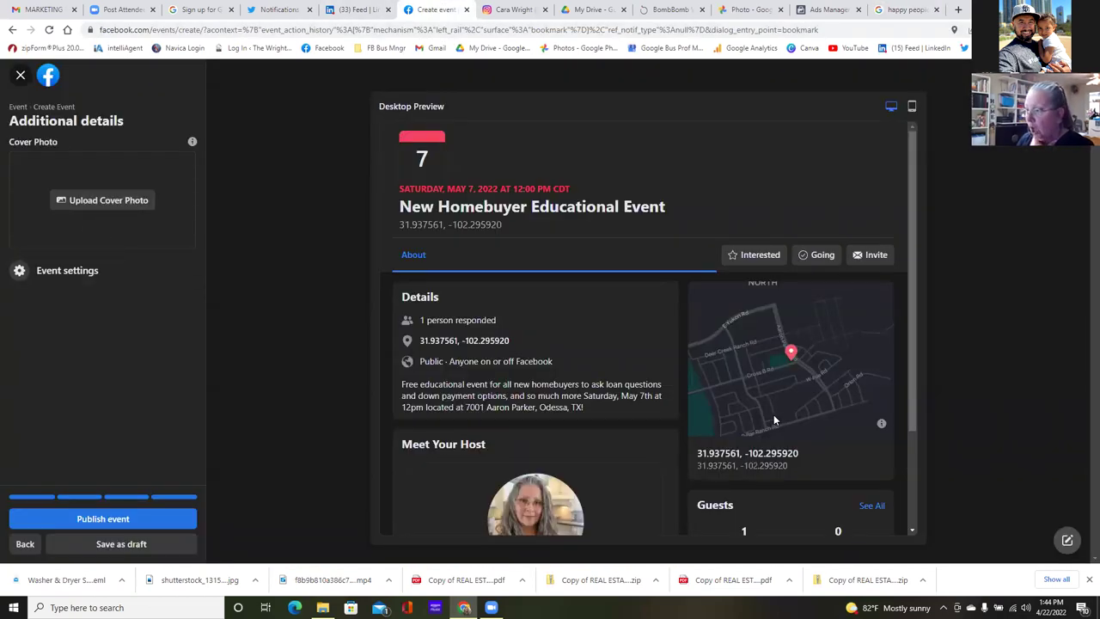
scroll(727, 452, "down", 2)
scroll(729, 445, "up", 2)
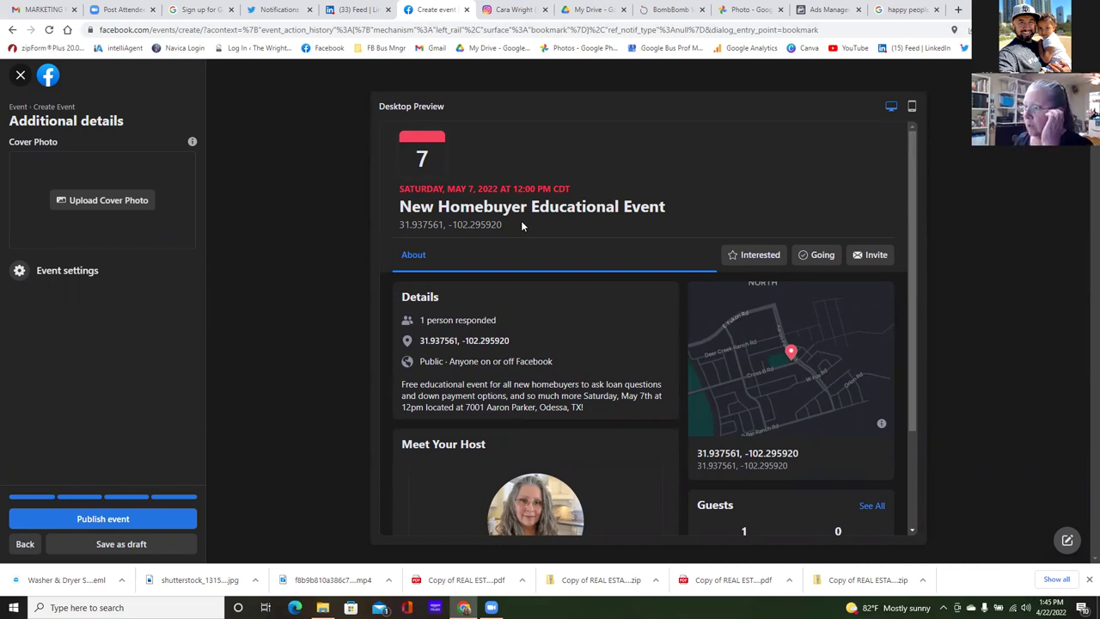
left_click(907, 11)
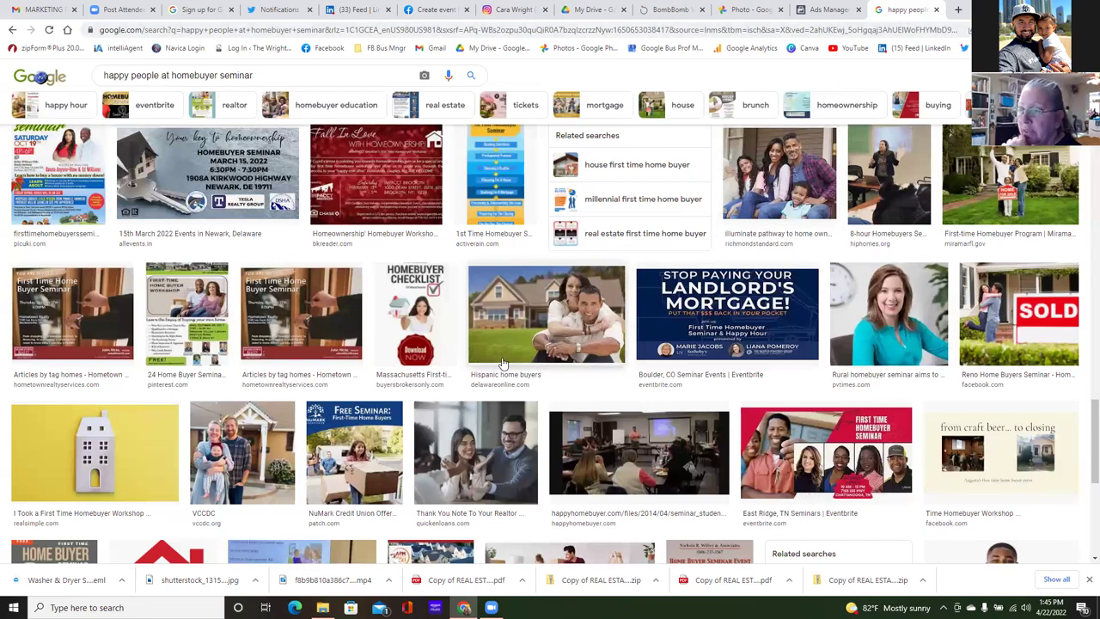
Save the photo of a couple hugging in front of a house to Downloads as 'event pic 2'.
scroll(504, 362, "up", 8)
scroll(508, 354, "up", 8)
scroll(508, 349, "up", 3)
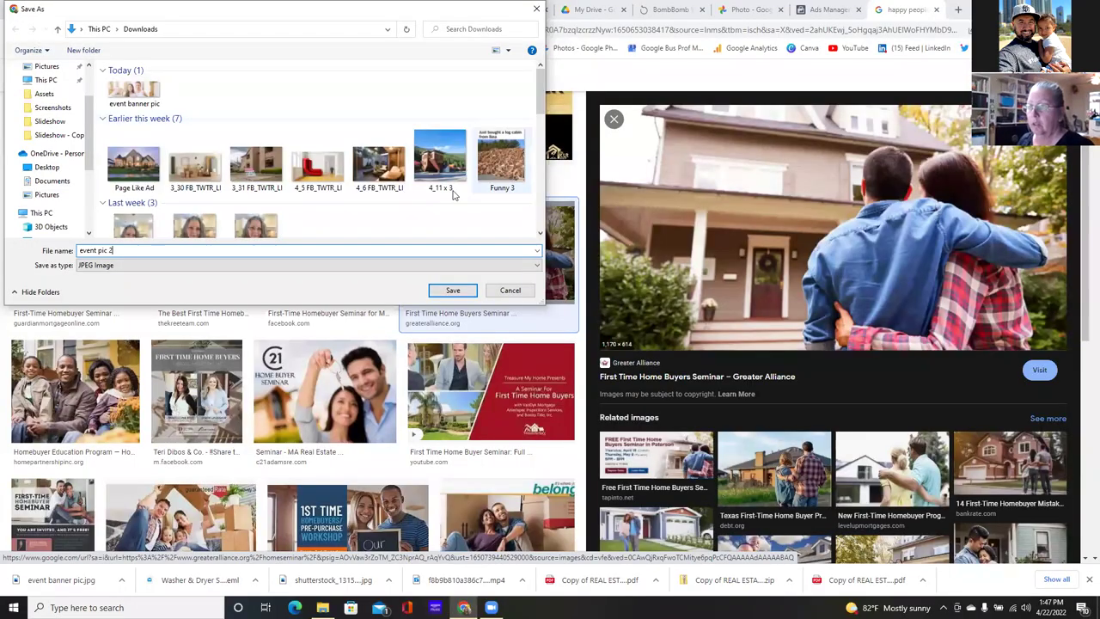
left_click(453, 291)
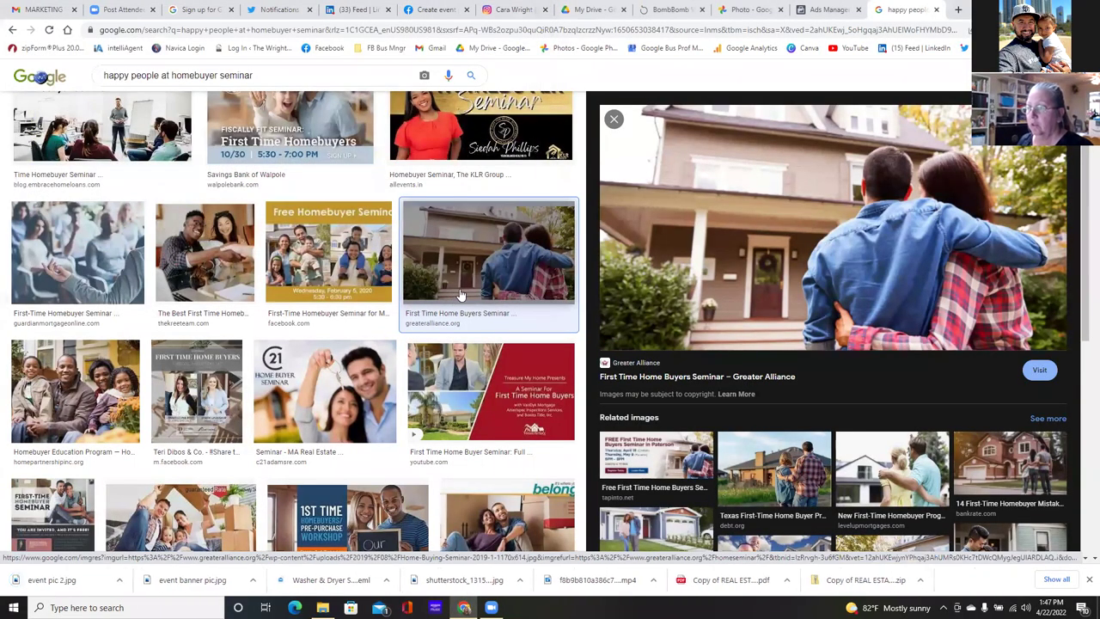
left_click(458, 11)
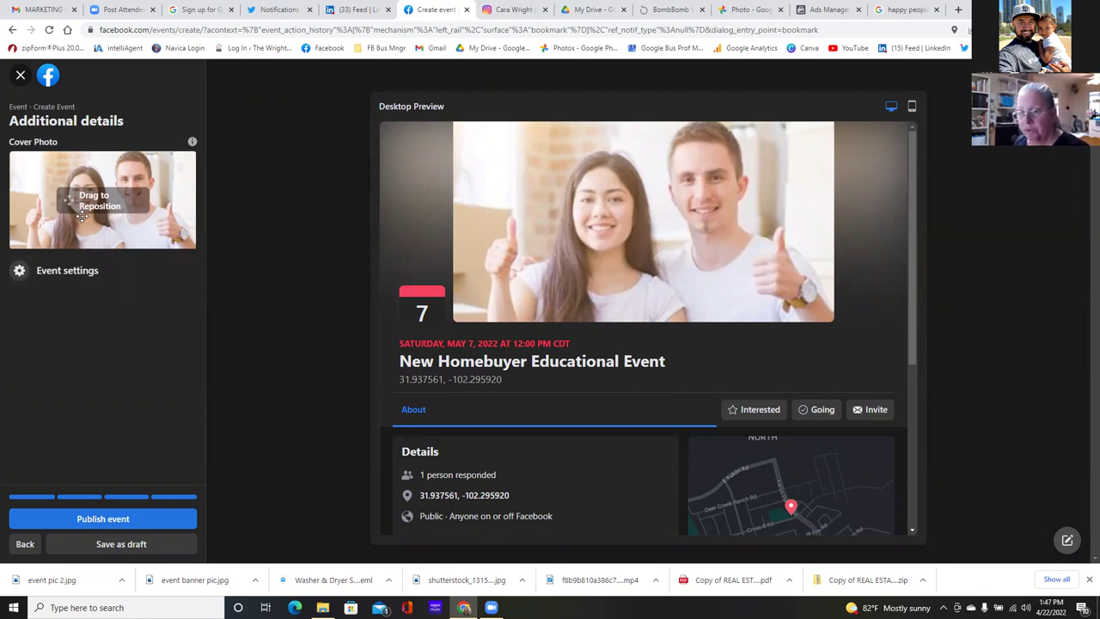
Check the thumbs-up couple cover photo, then step back and forward to the Additional details step.
right_click(84, 220)
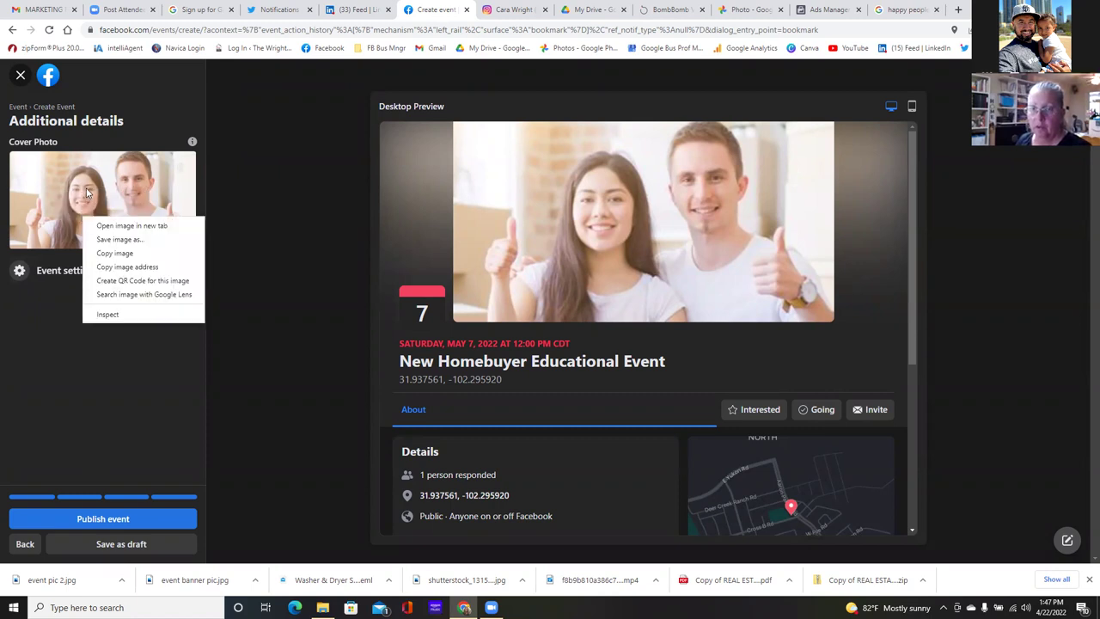
left_click(86, 191)
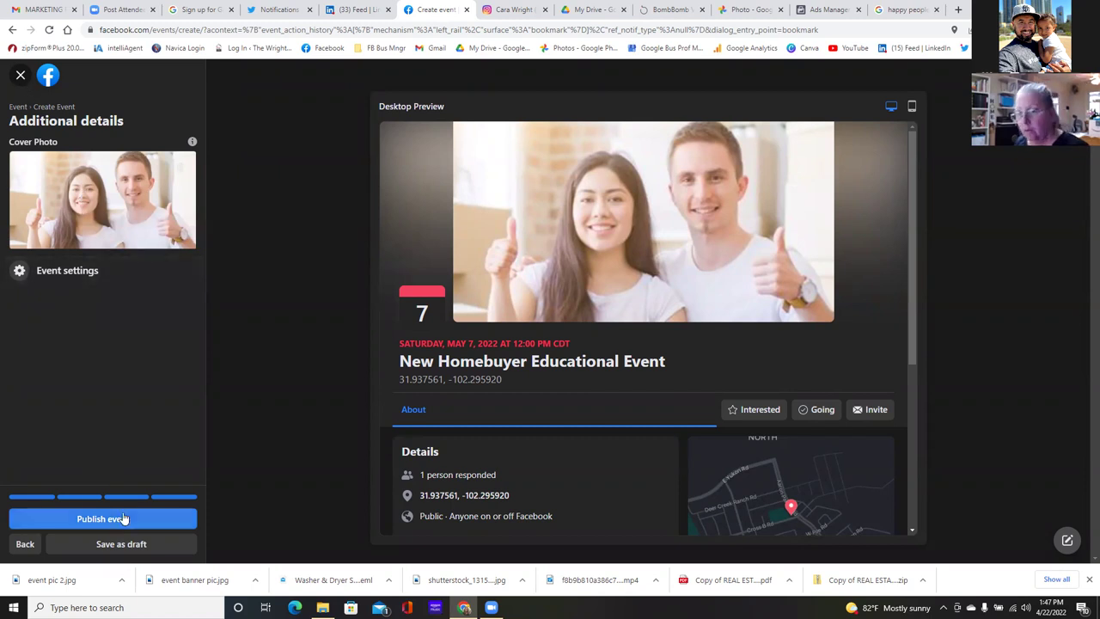
left_click(22, 545)
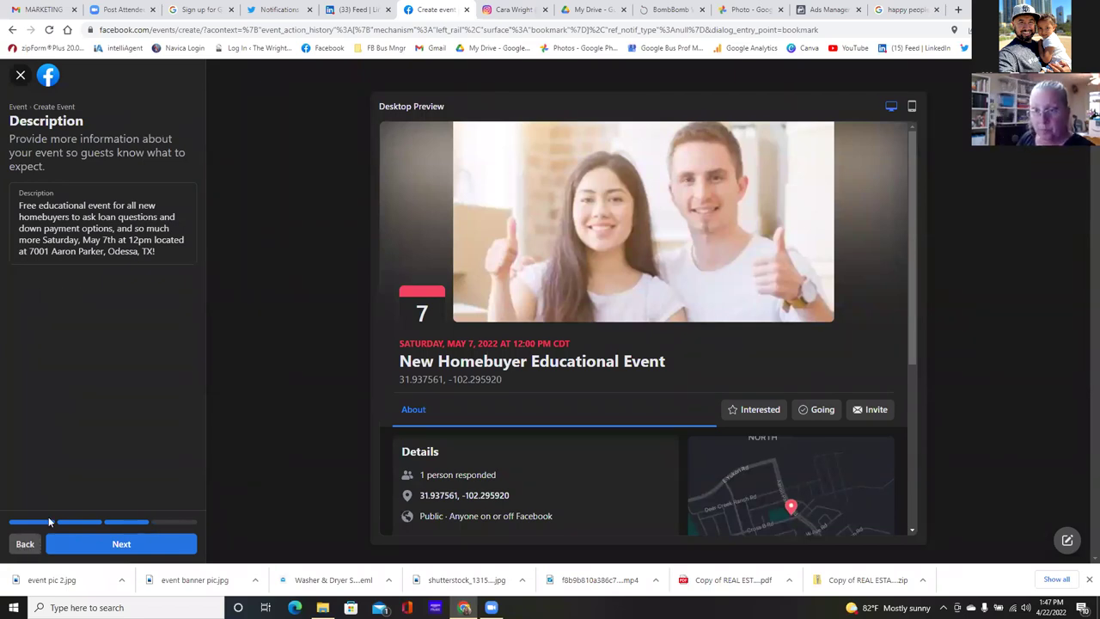
left_click(123, 544)
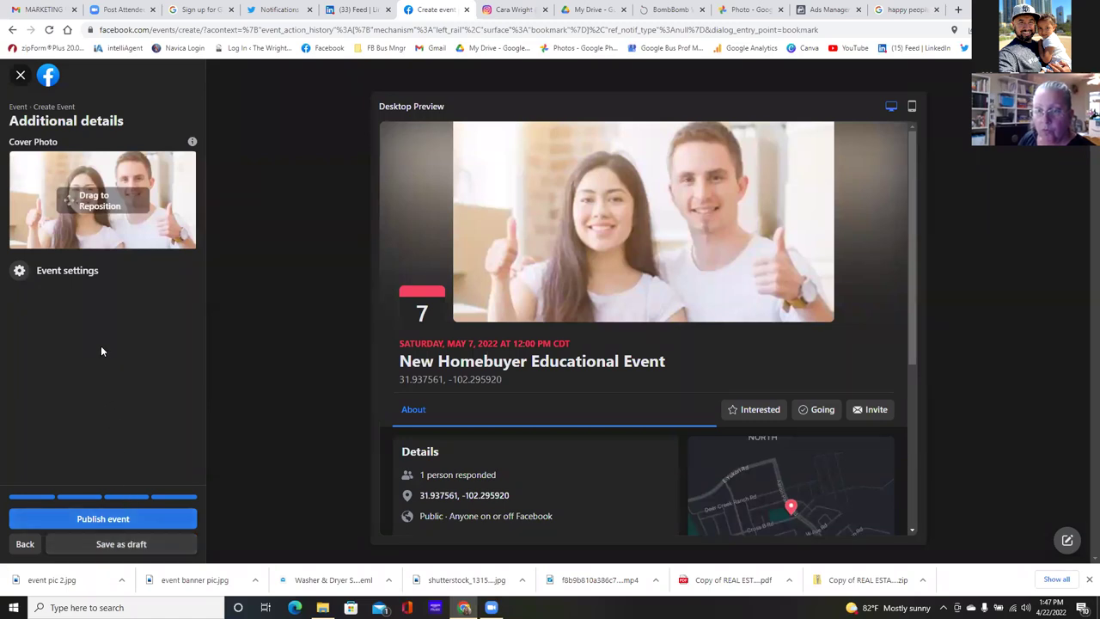
Upload 'event pic 2' from Downloads as the event's new cover photo.
left_click(110, 225)
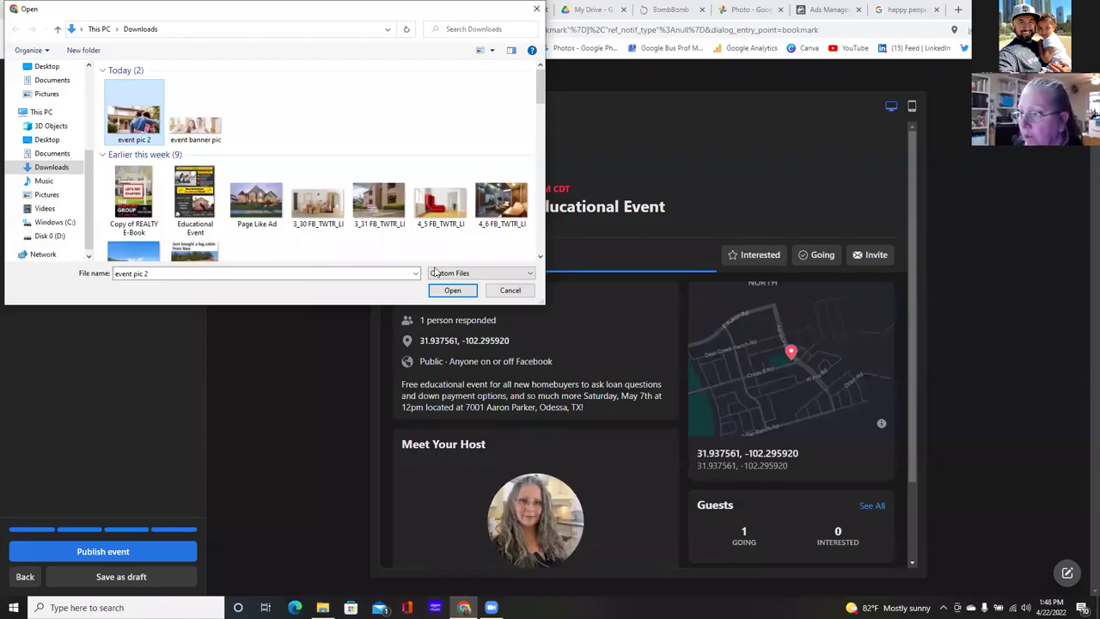
left_click(451, 291)
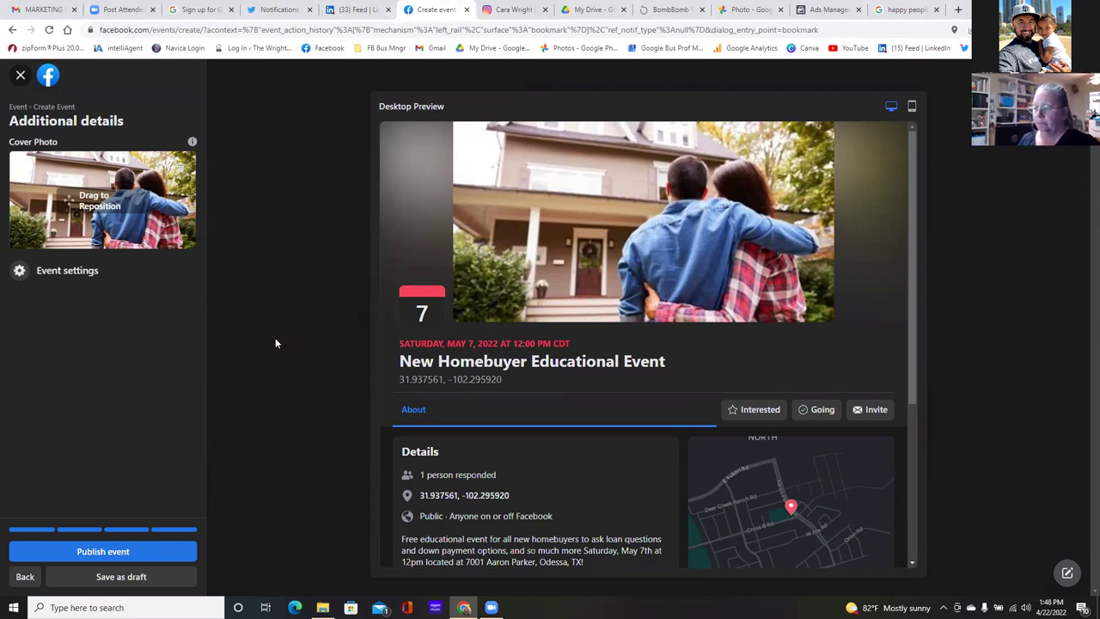
left_click(150, 552)
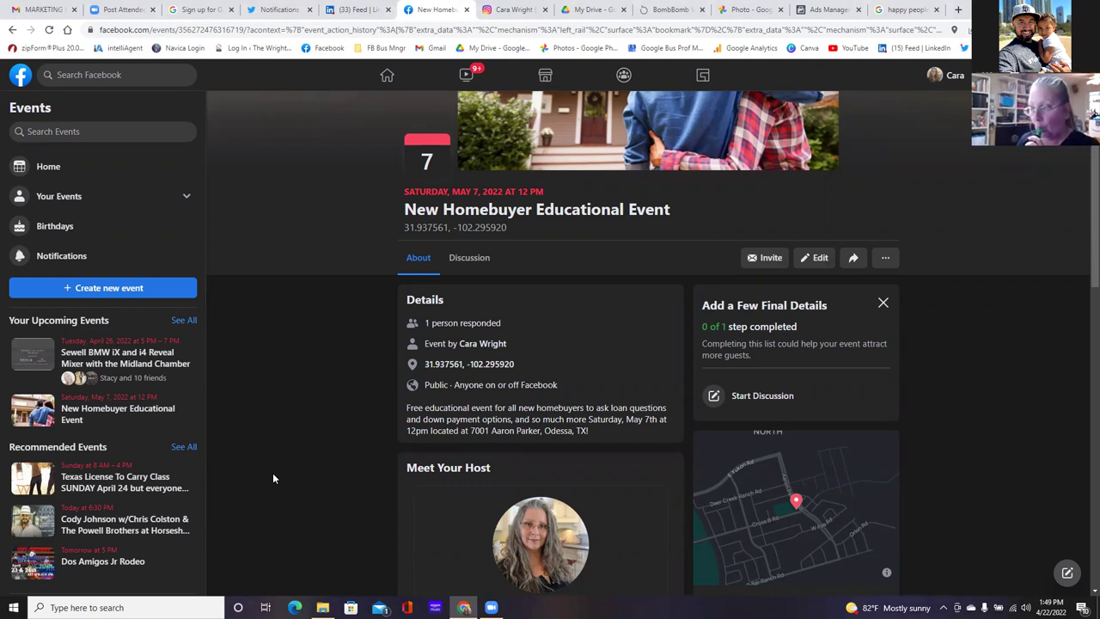
scroll(395, 505, "down", 1)
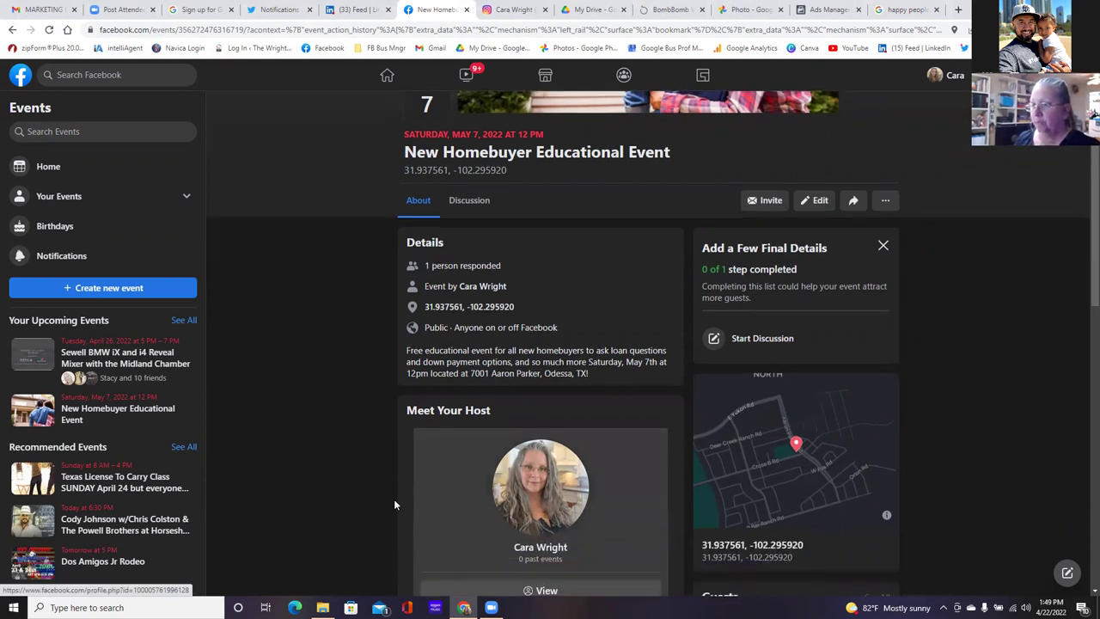
scroll(394, 505, "down", 2)
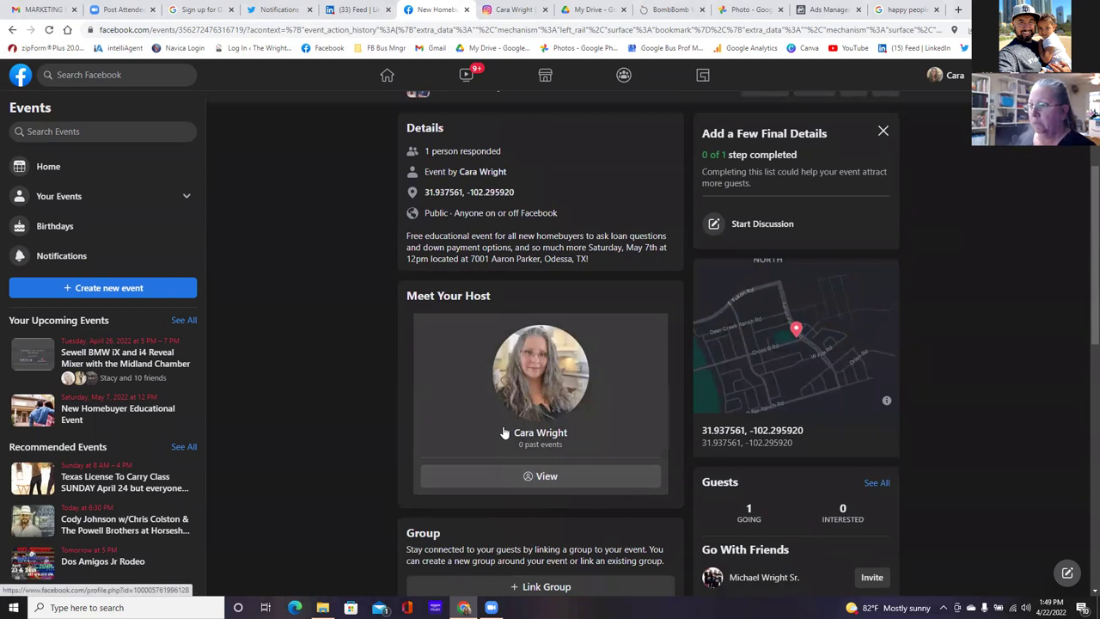
scroll(507, 438, "down", 3)
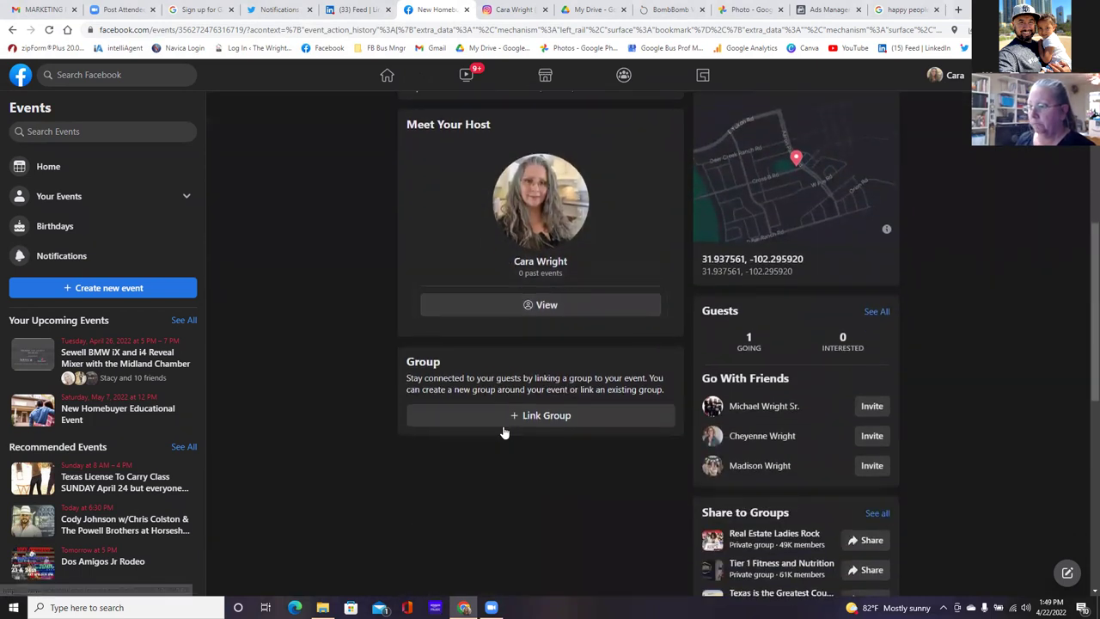
scroll(504, 430, "up", 3)
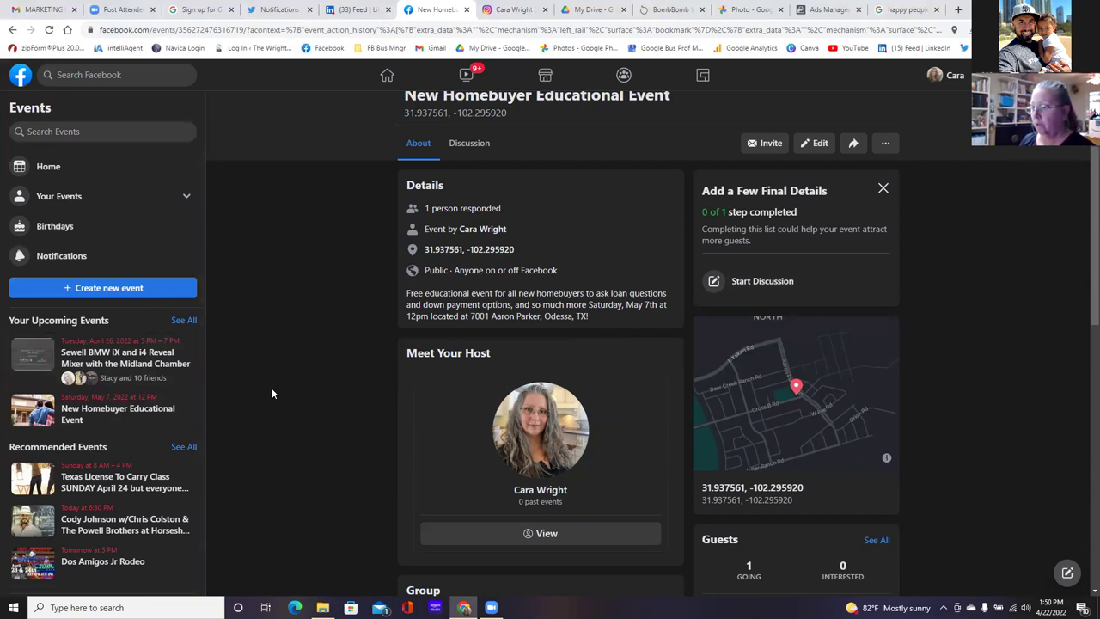
scroll(271, 393, "down", 1)
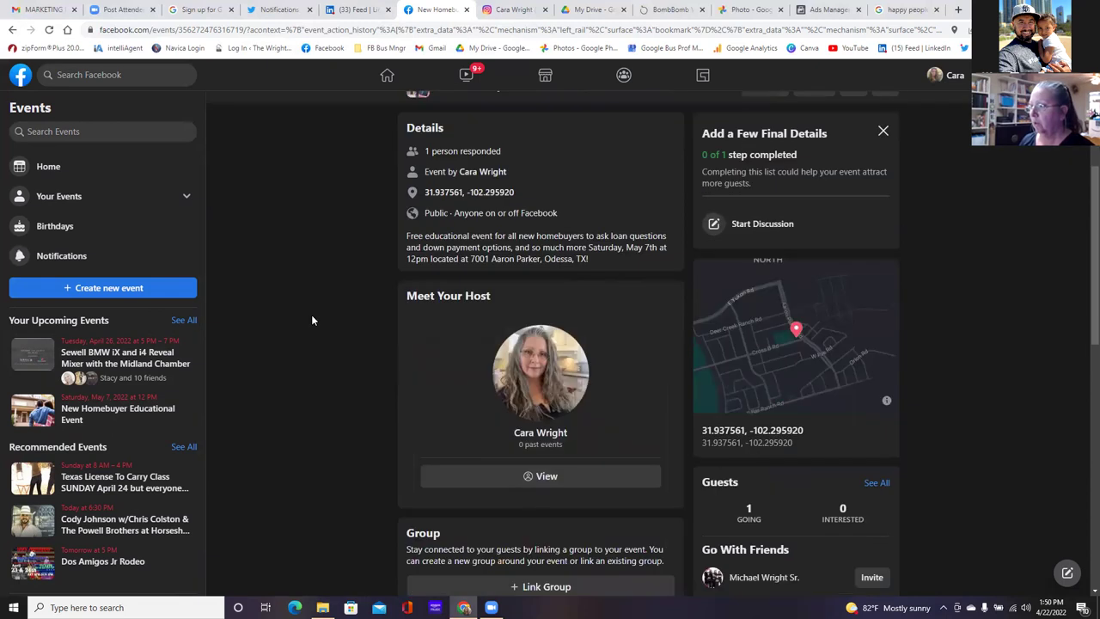
scroll(312, 320, "up", 1)
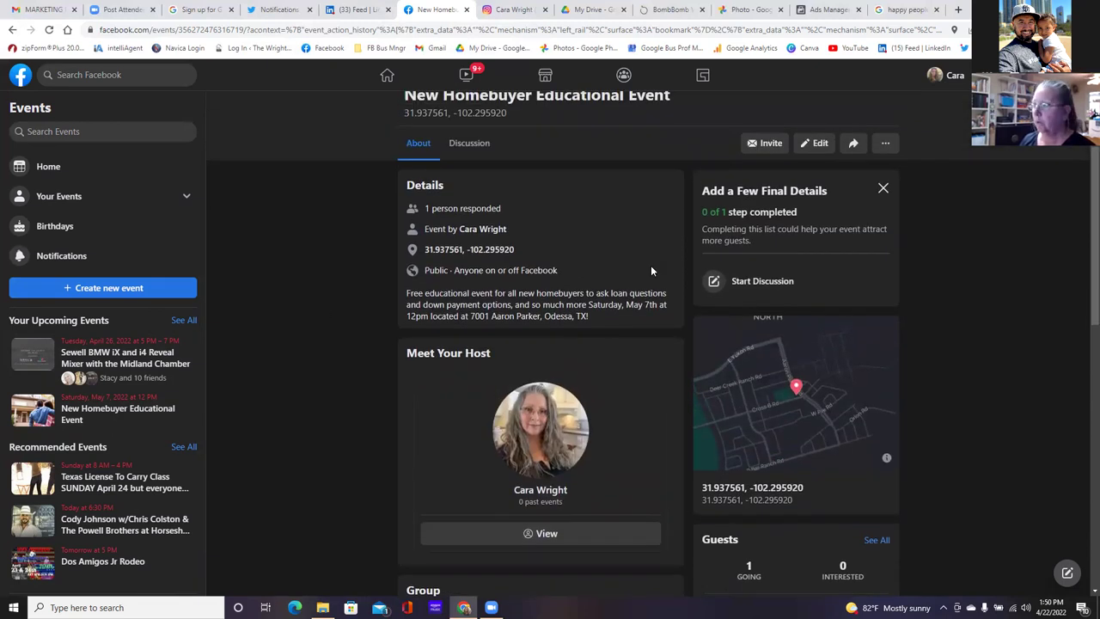
left_click(768, 143)
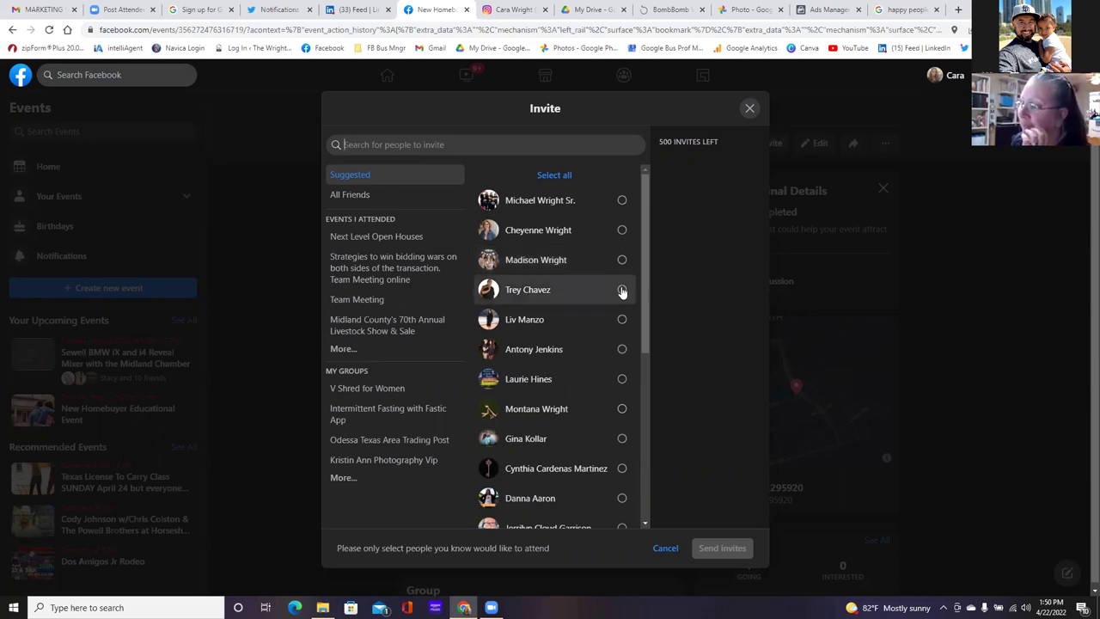
Tick four friends in the Suggested list and send them invites to the event.
left_click(623, 291)
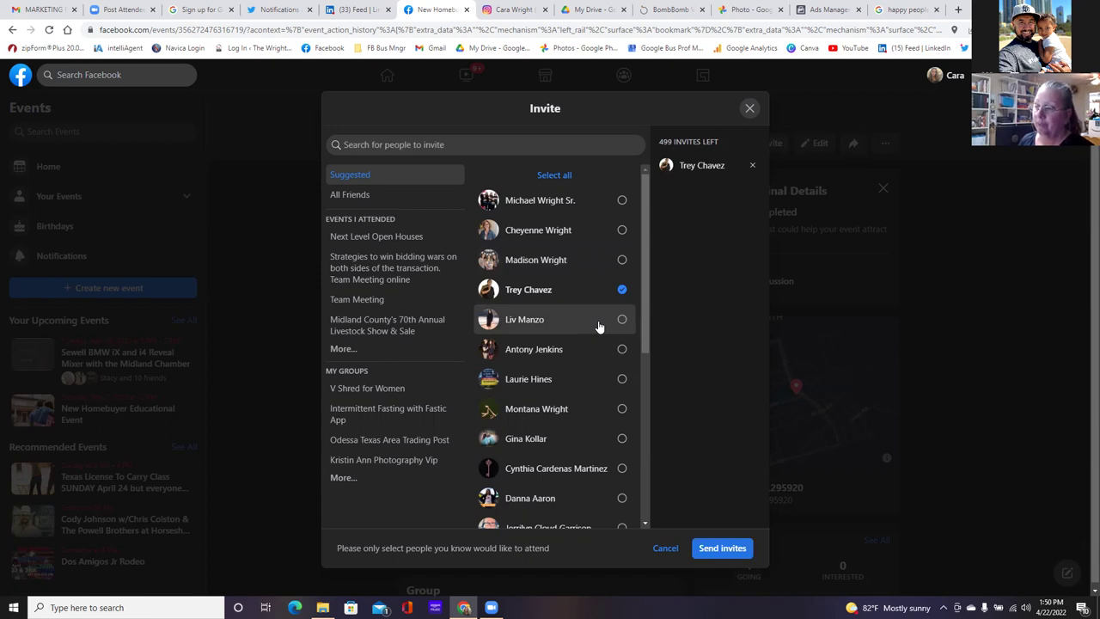
scroll(599, 326, "down", 3)
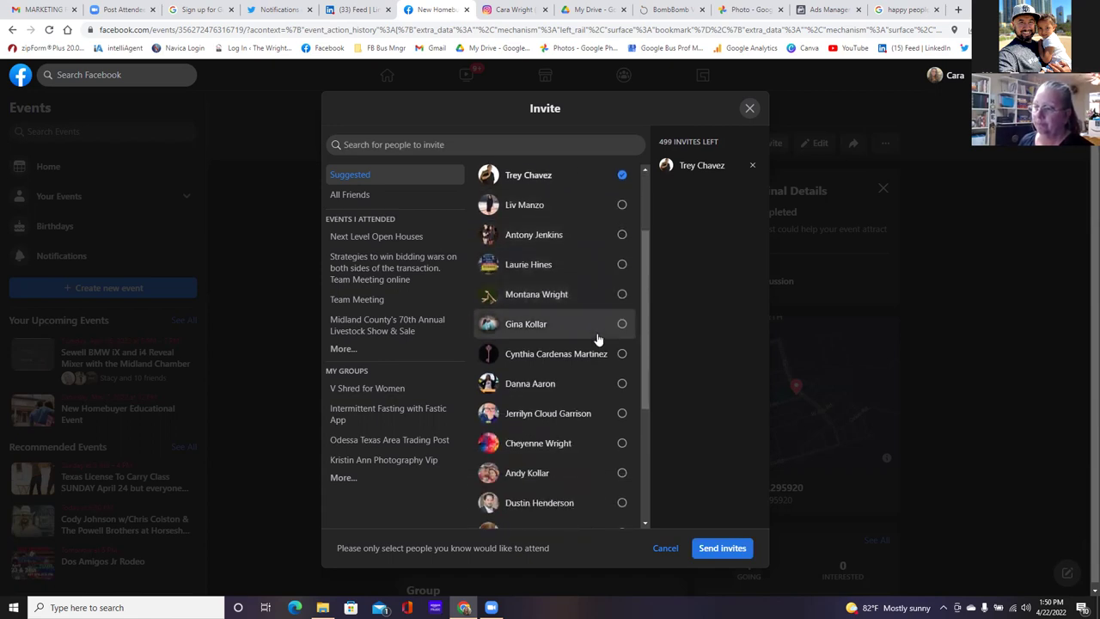
left_click(623, 267)
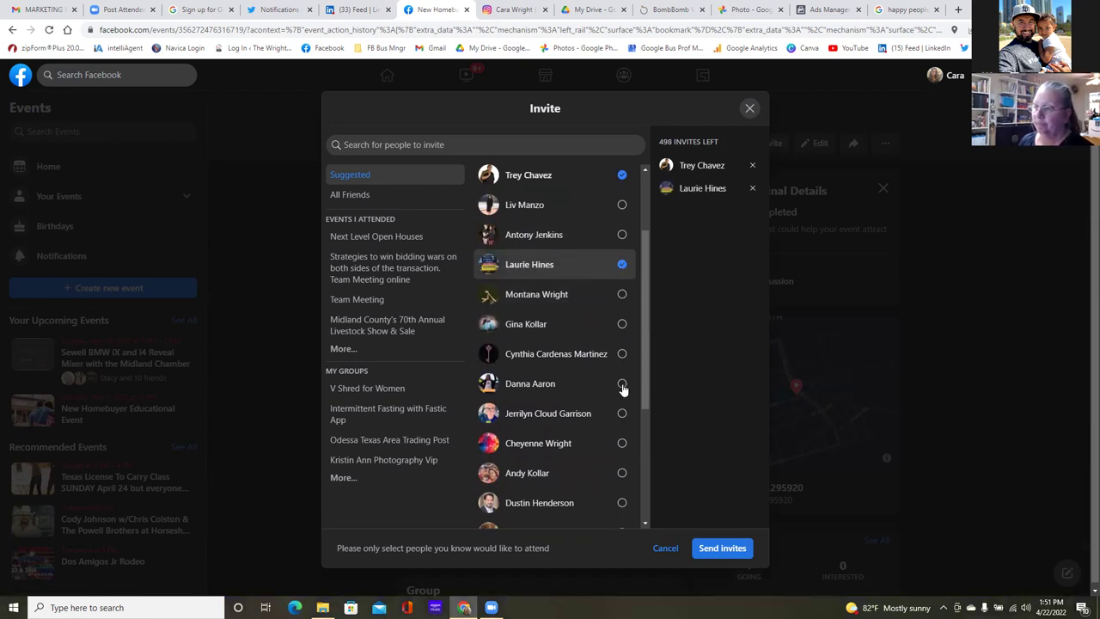
left_click(622, 503)
scroll(528, 429, "down", 4)
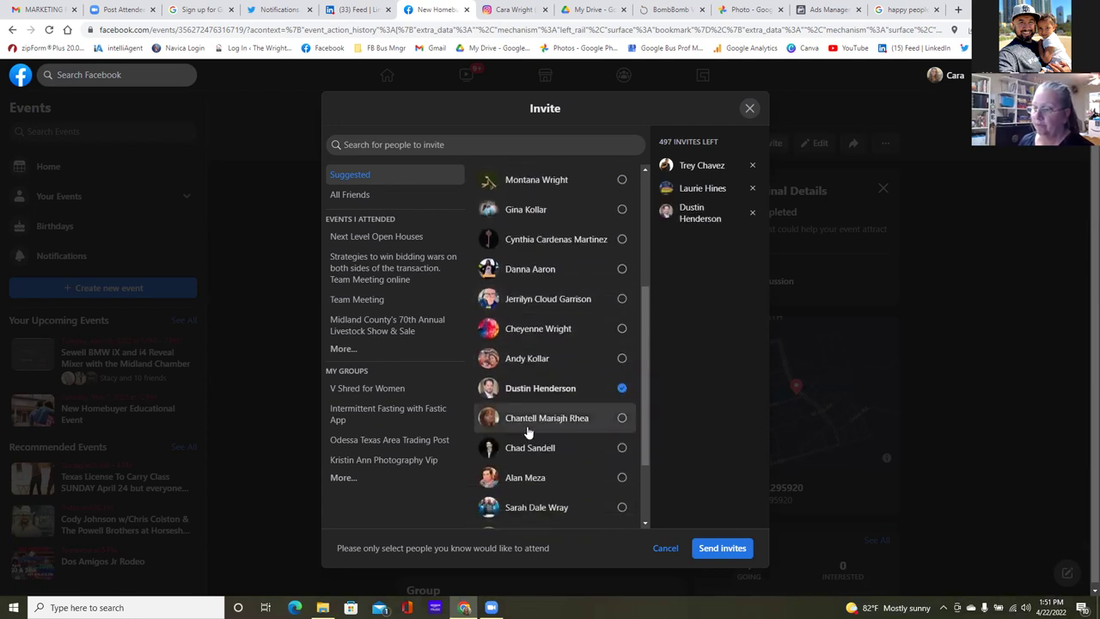
scroll(527, 429, "down", 2)
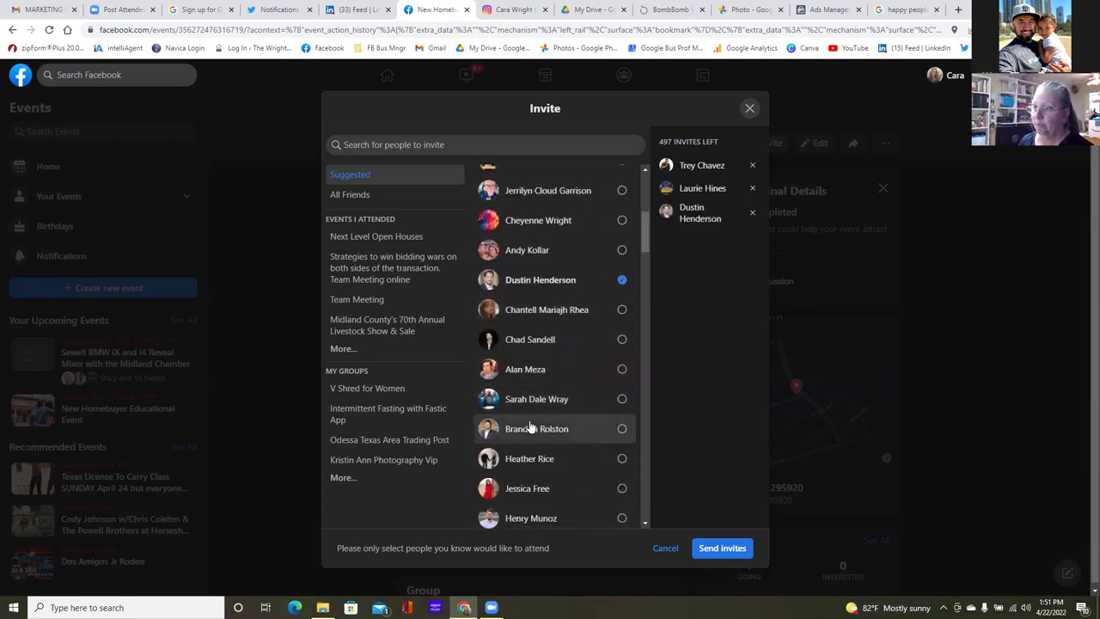
scroll(526, 413, "down", 1)
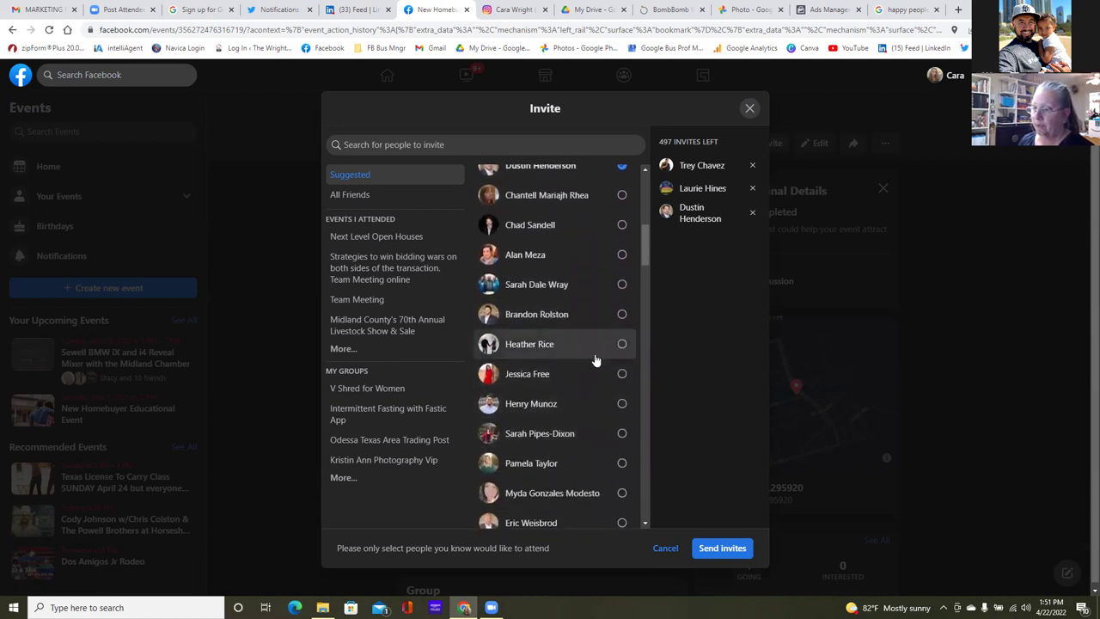
left_click(623, 346)
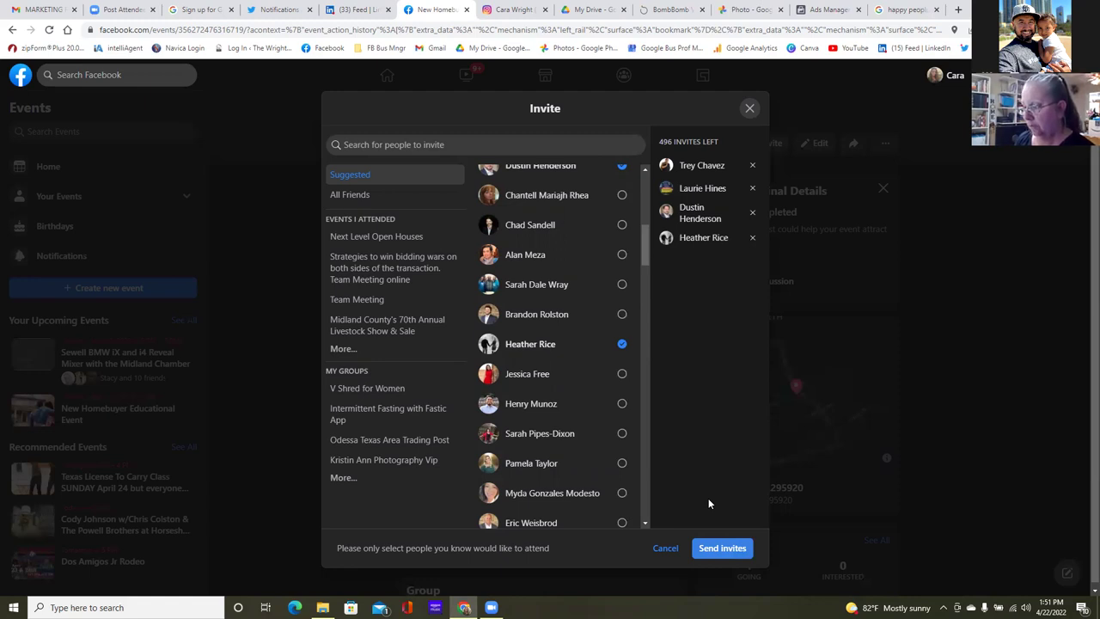
key("Return")
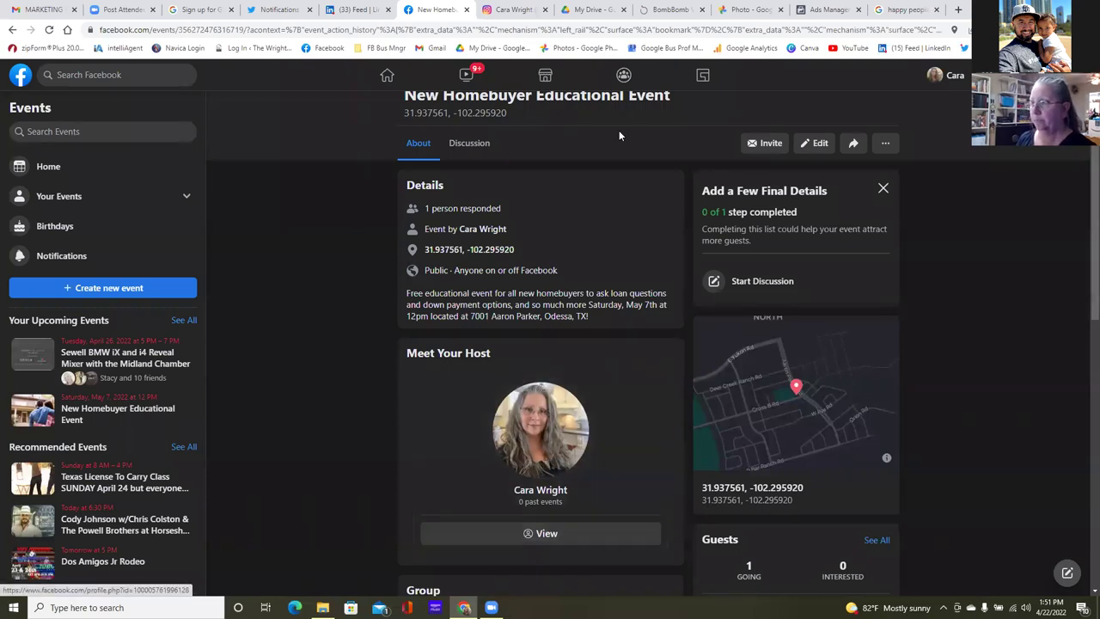
Dismiss the unfinished objective dialog, reload the campaigns page and start a new Engagement campaign.
left_click(829, 10)
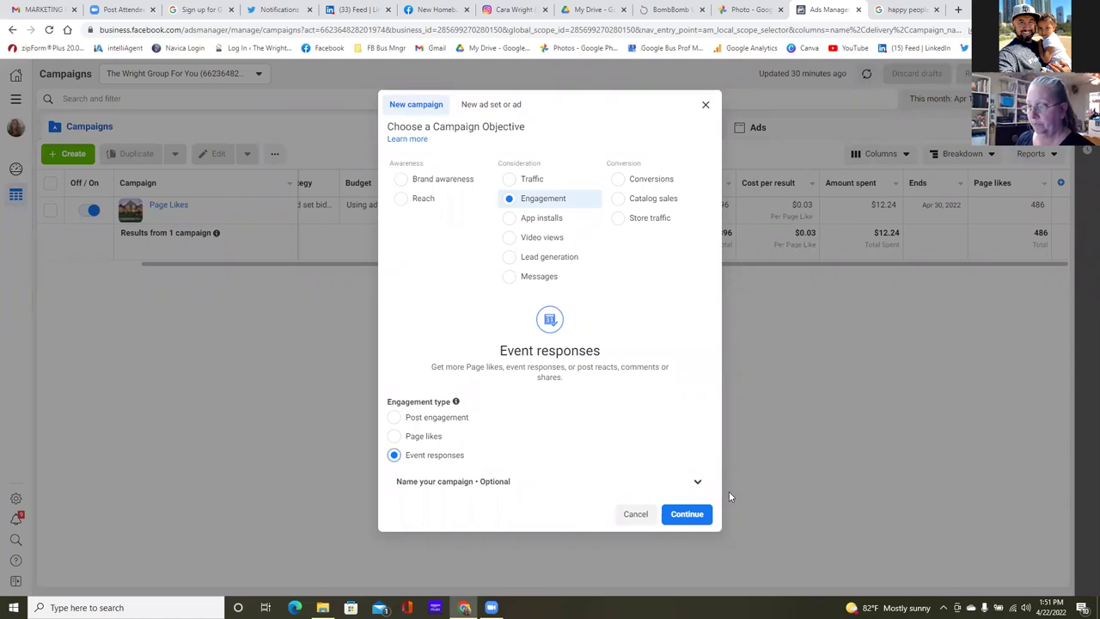
left_click(705, 105)
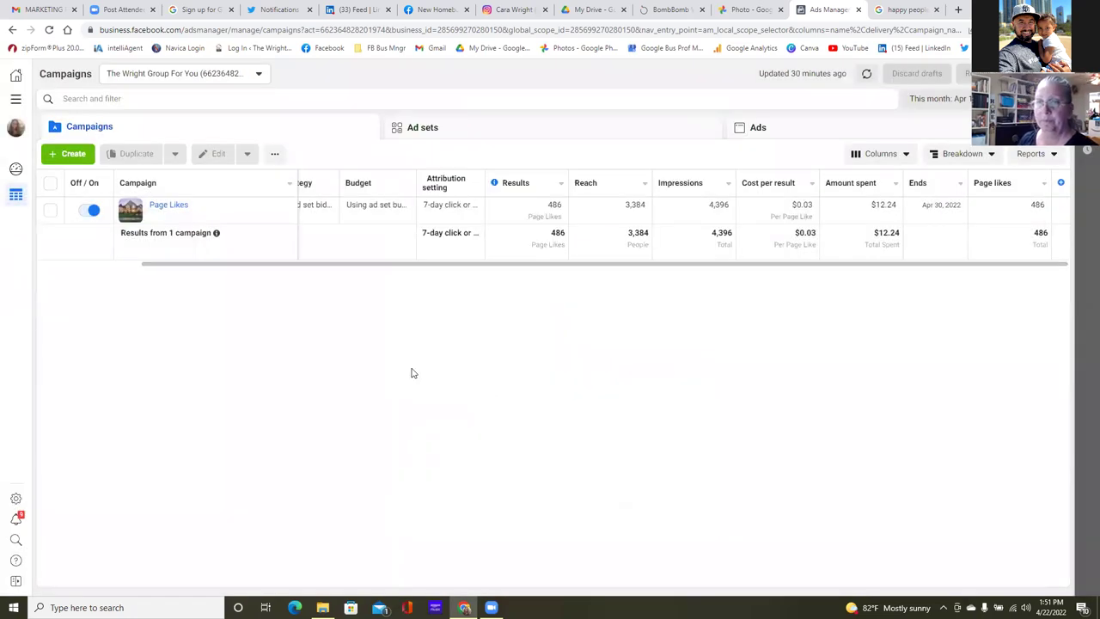
left_click(49, 29)
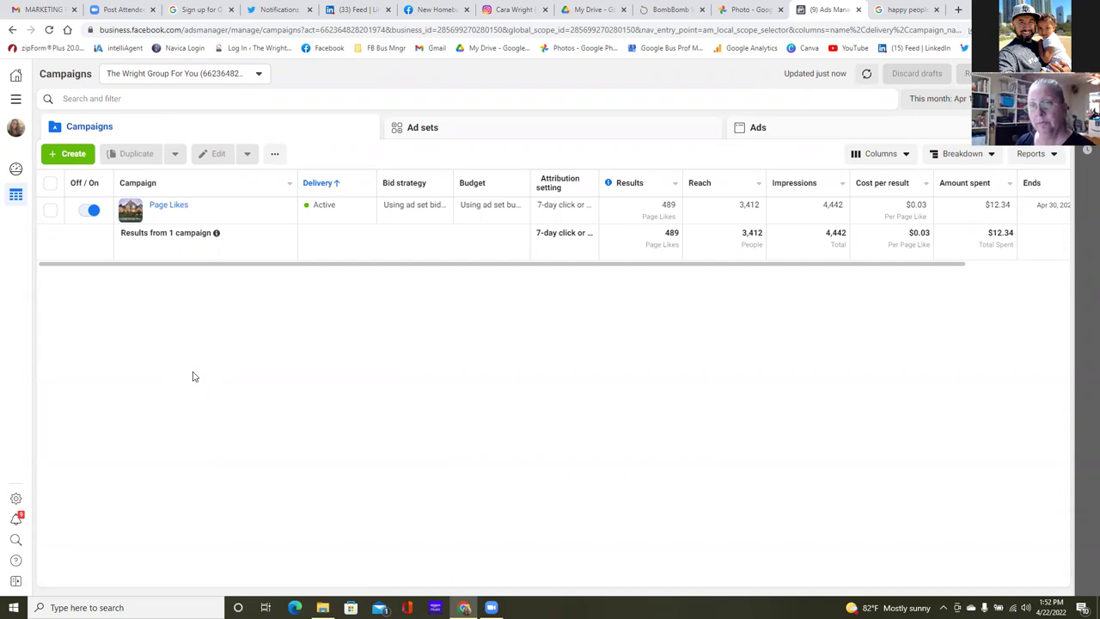
left_click(69, 154)
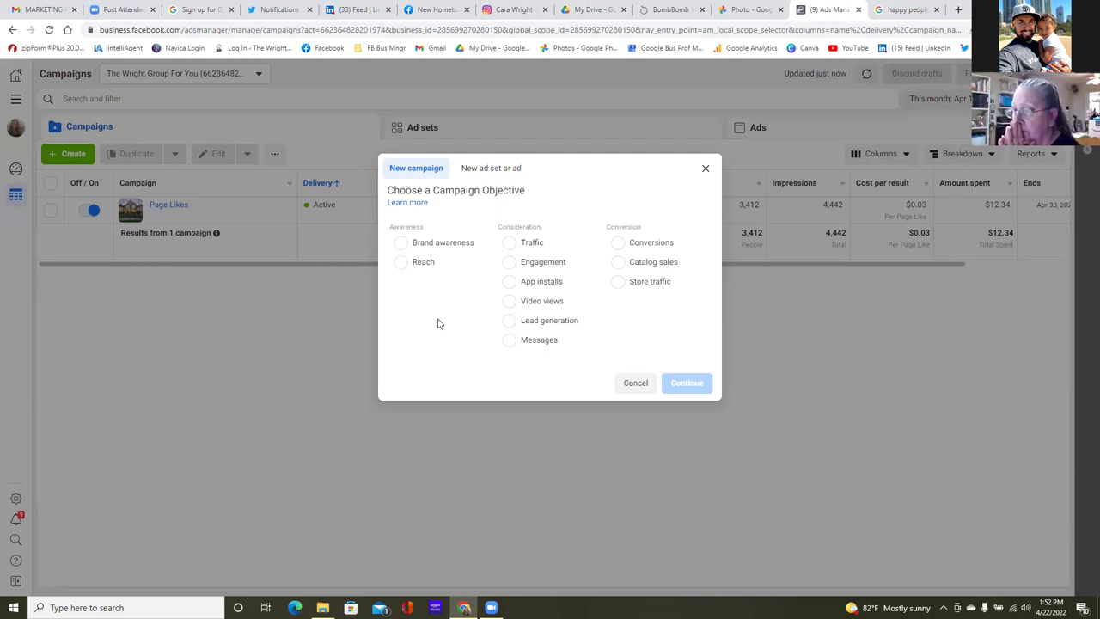
left_click(524, 263)
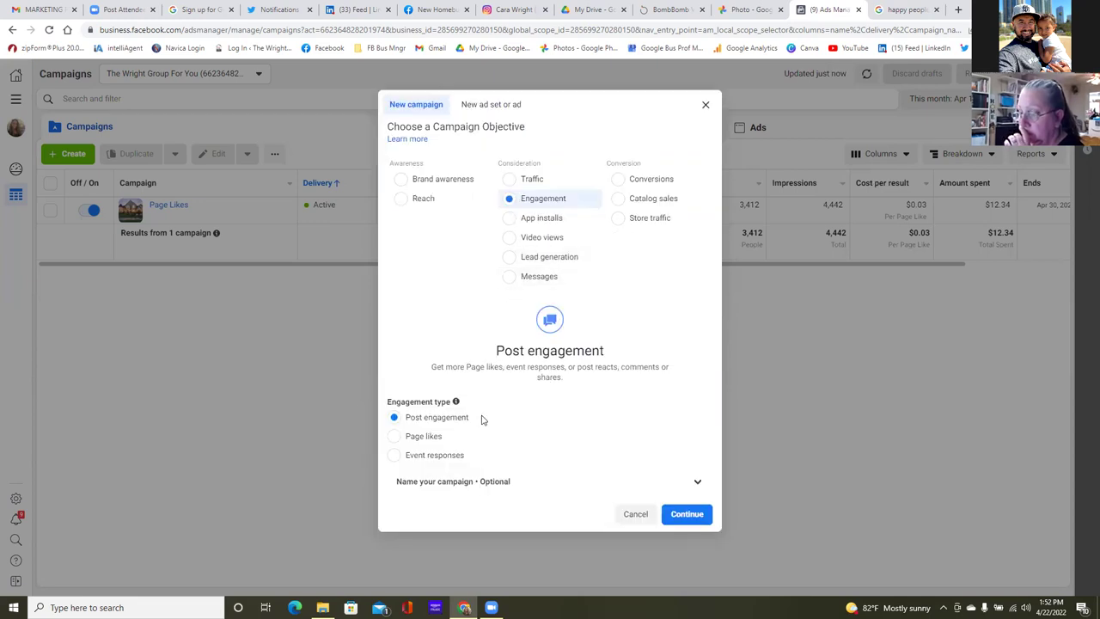
Pick Event responses as the engagement type and create the campaign.
left_click(405, 458)
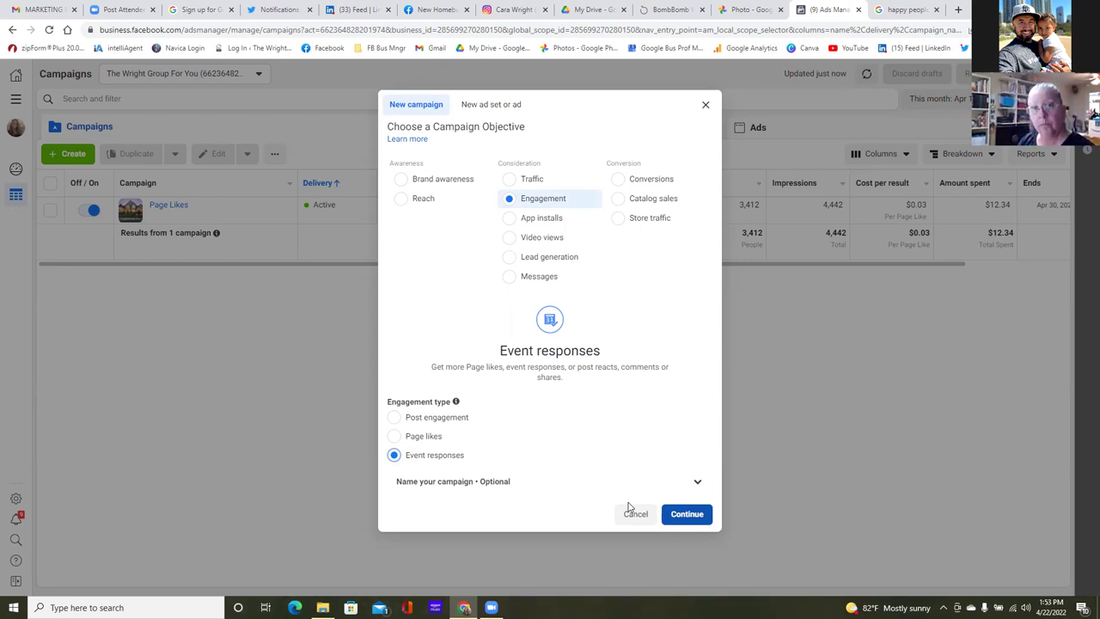
left_click(672, 509)
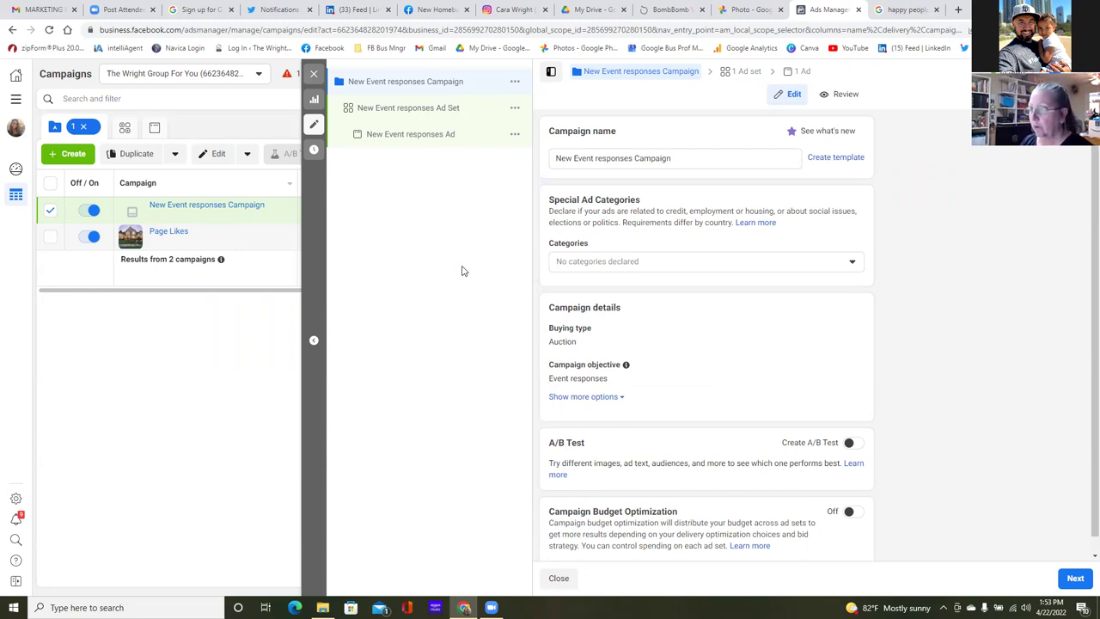
Set the campaign's Special Ad Categories to Housing and Credit.
left_click(853, 264)
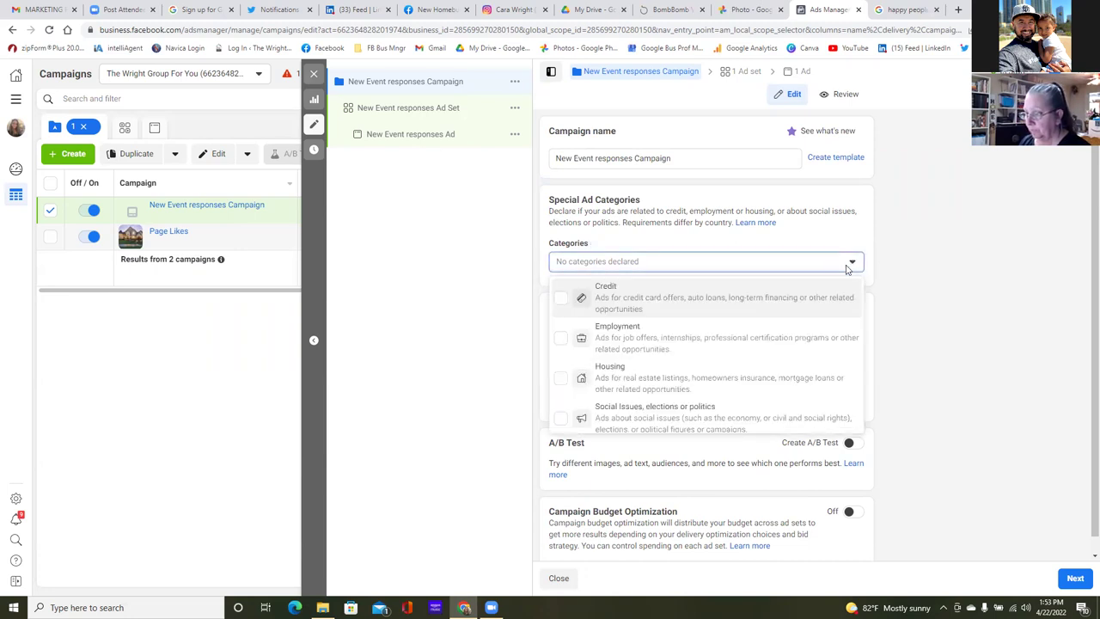
left_click(560, 378)
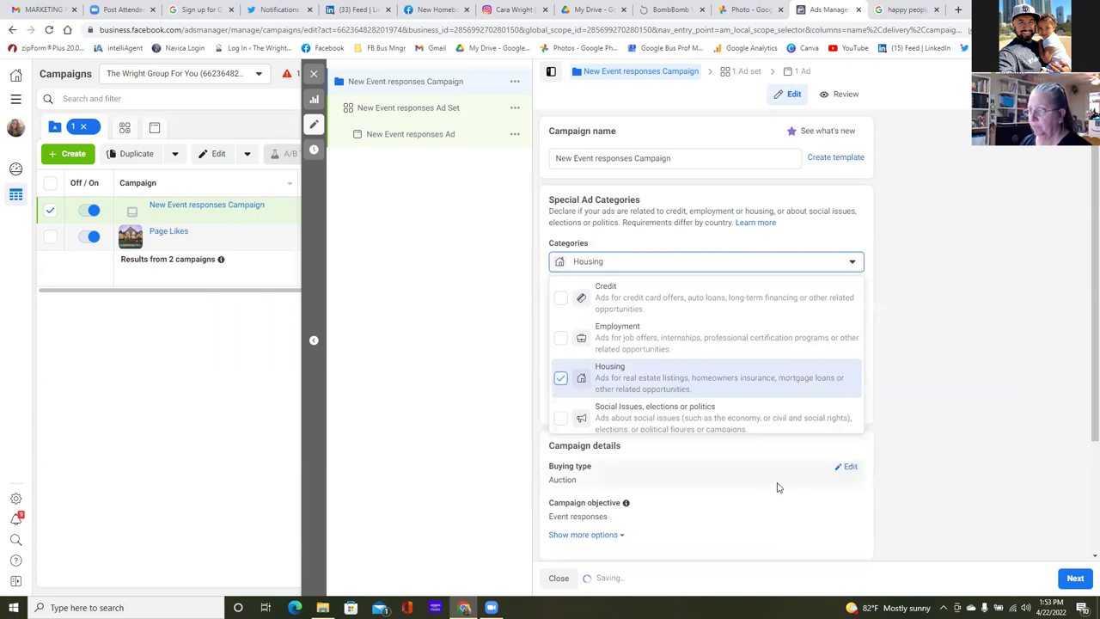
scroll(778, 484, "down", 1)
scroll(778, 484, "up", 1)
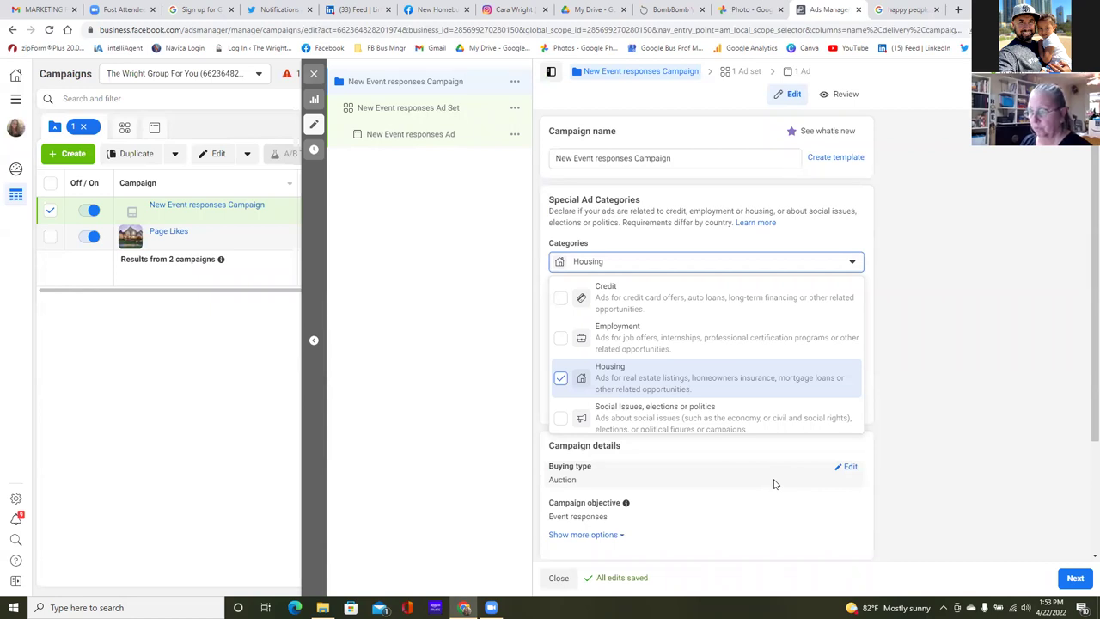
left_click(563, 299)
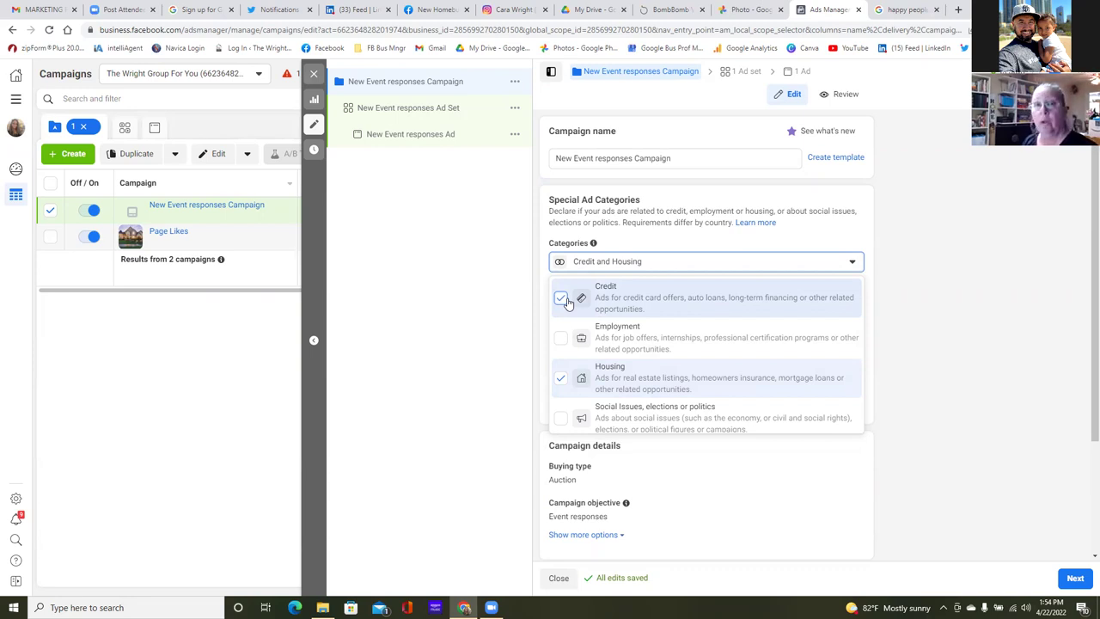
scroll(578, 335, "down", 1)
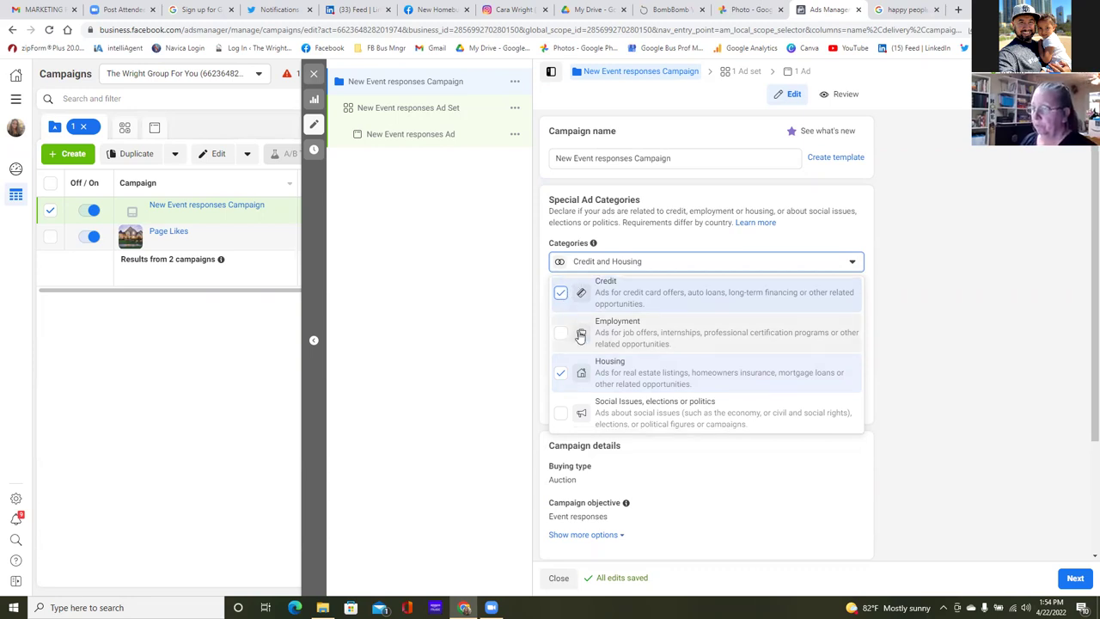
left_click(903, 404)
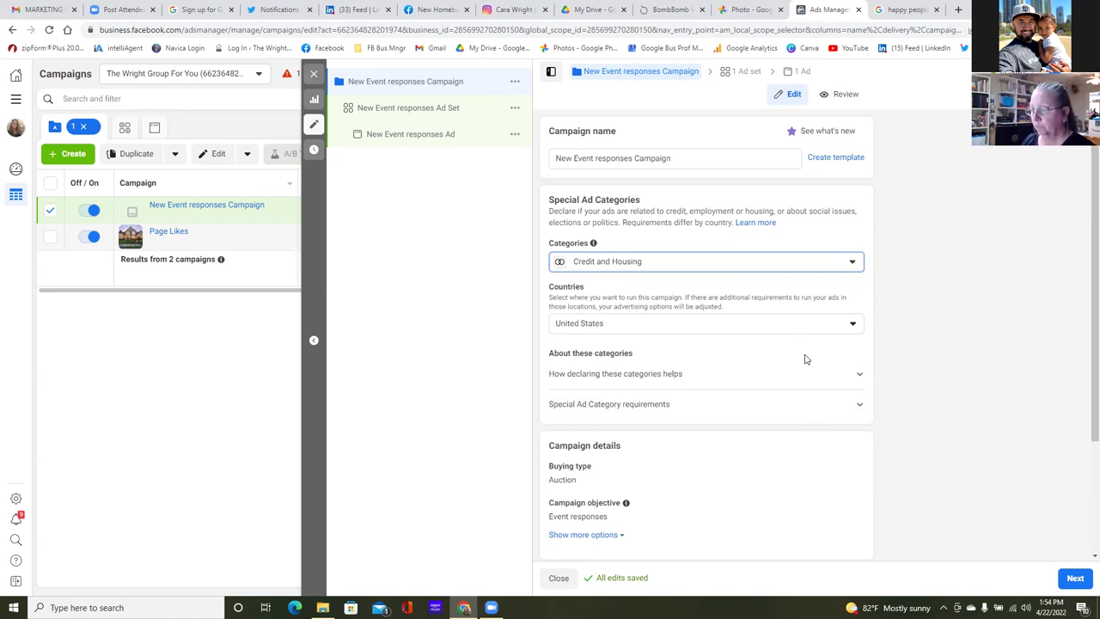
Advance past the campaign settings to the New Event responses ad set page.
scroll(851, 421, "down", 2)
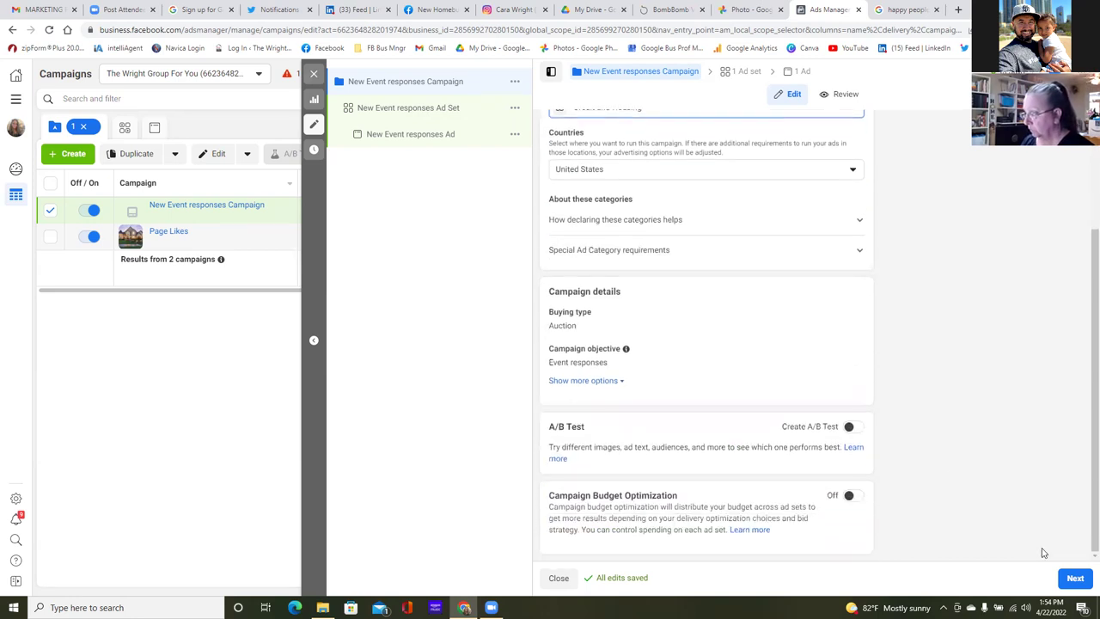
left_click(1074, 578)
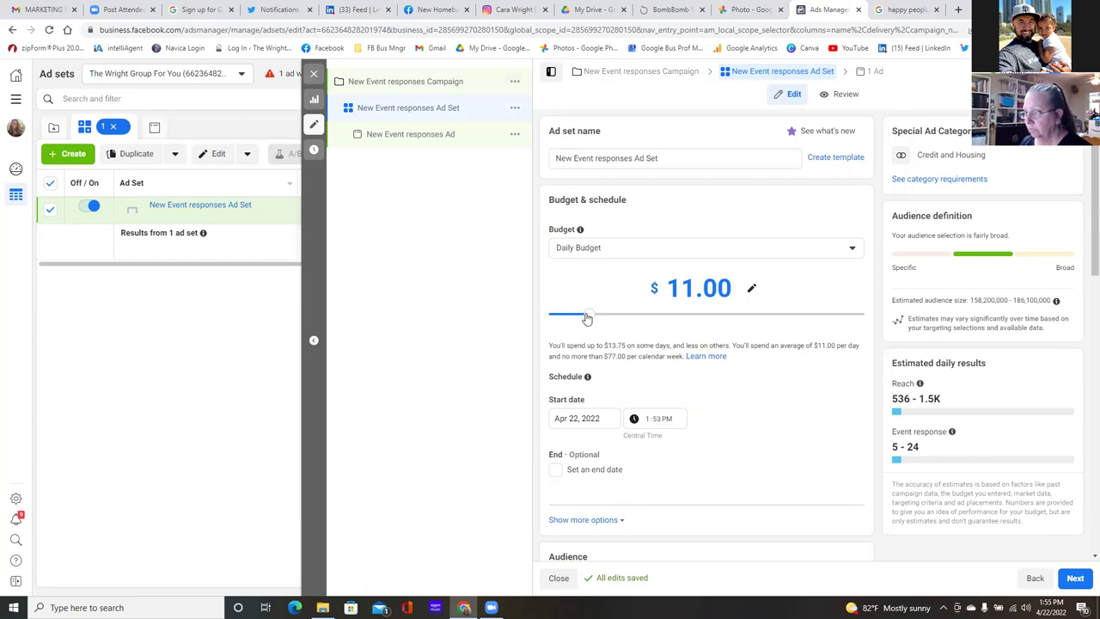
Lower the ad set's daily budget to $10.00.
left_click_drag(581, 318, 579, 319)
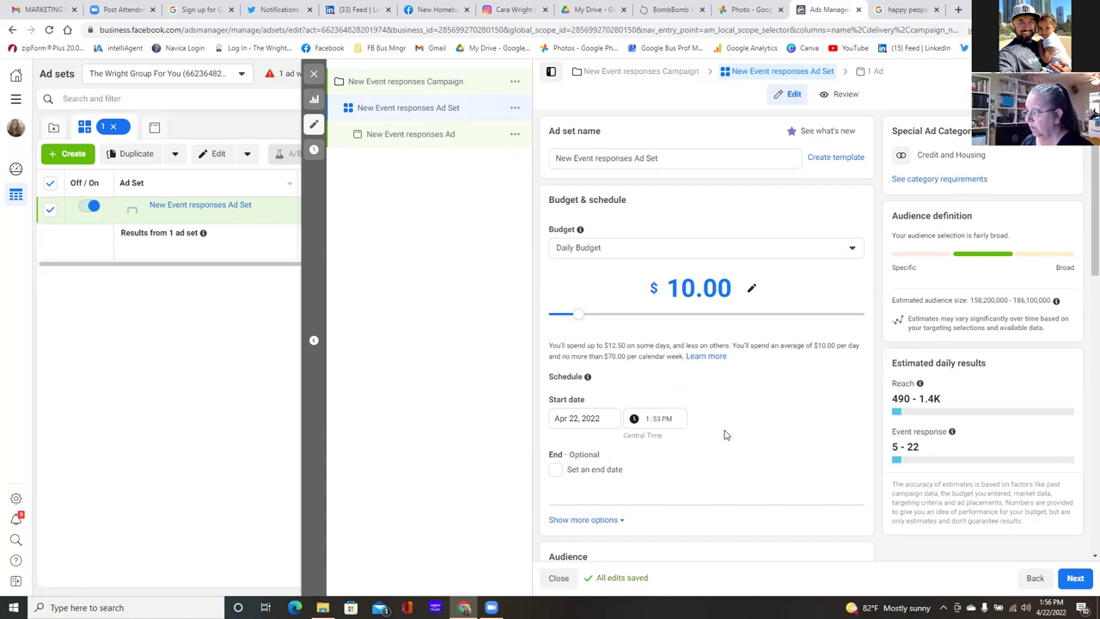
scroll(714, 420, "down", 1)
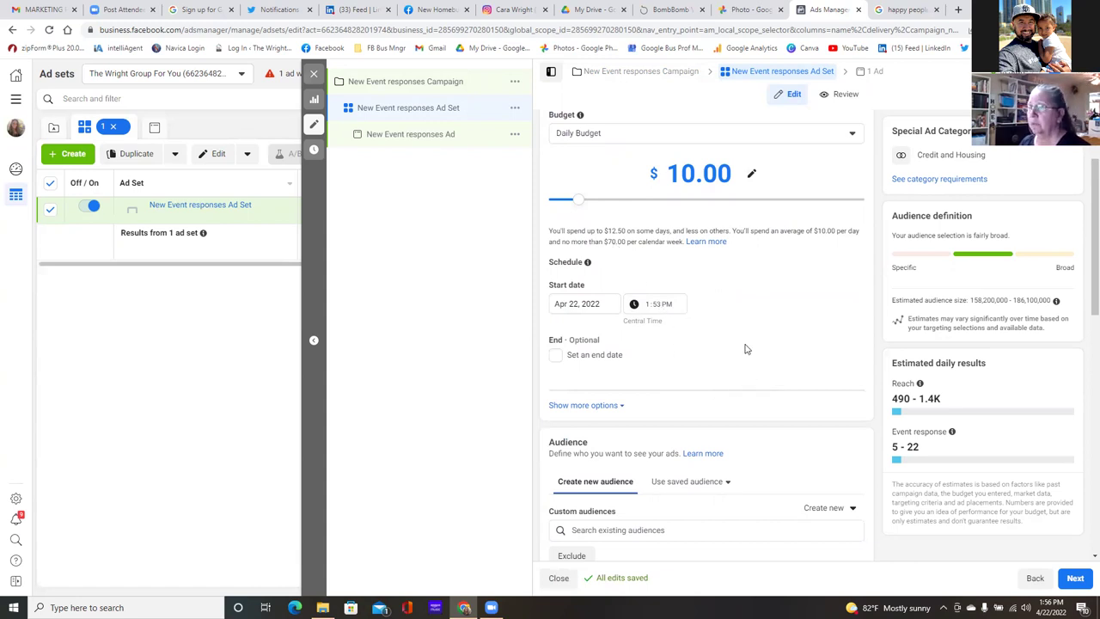
scroll(739, 340, "up", 2)
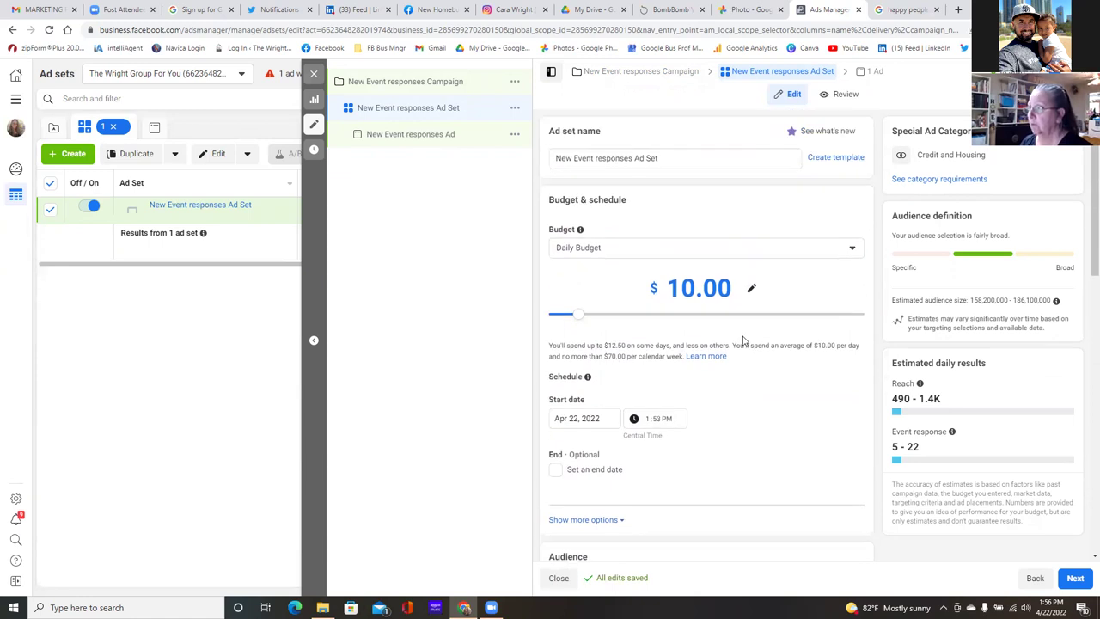
scroll(739, 340, "down", 1)
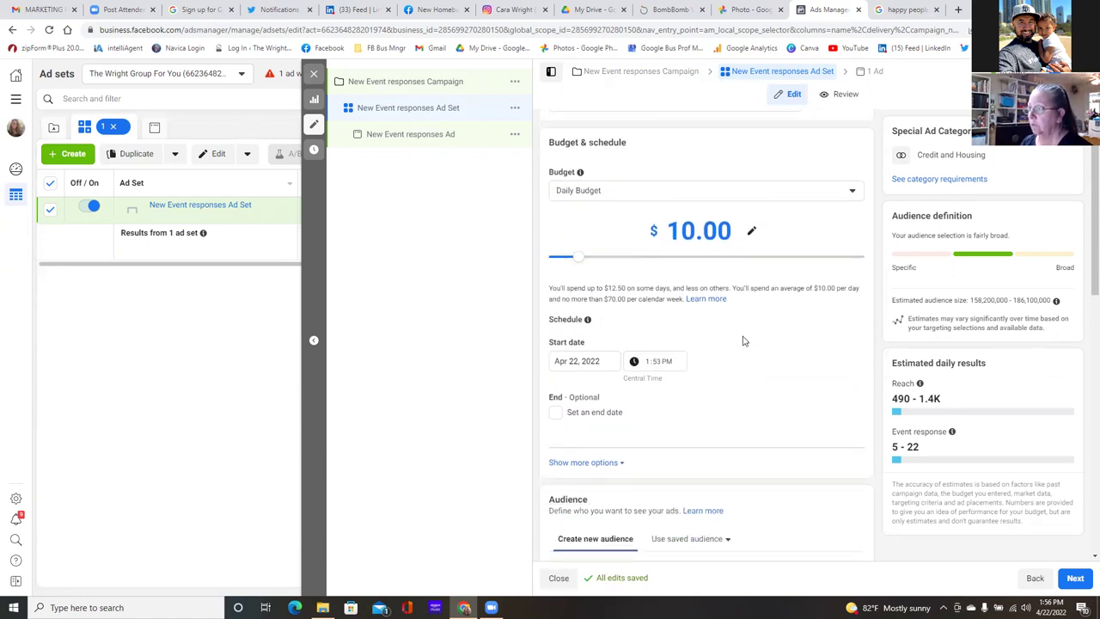
Change the budget type to Lifetime Budget and set it to $150.00.
left_click(853, 191)
left_click(816, 242)
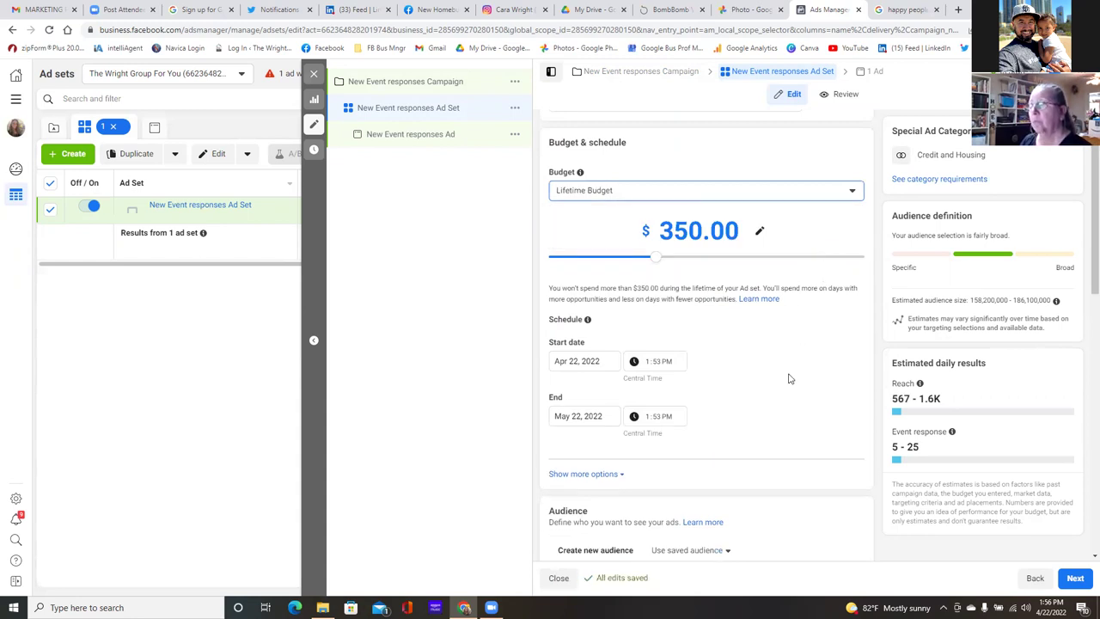
left_click_drag(655, 263, 642, 265)
left_click_drag(628, 267, 536, 267)
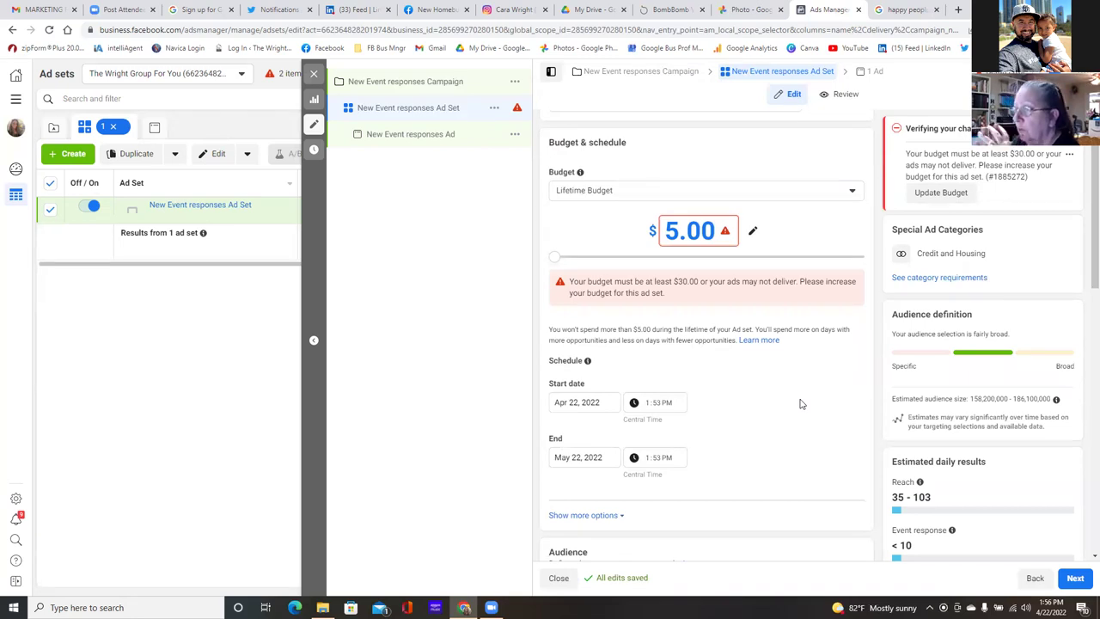
left_click_drag(554, 257, 561, 261)
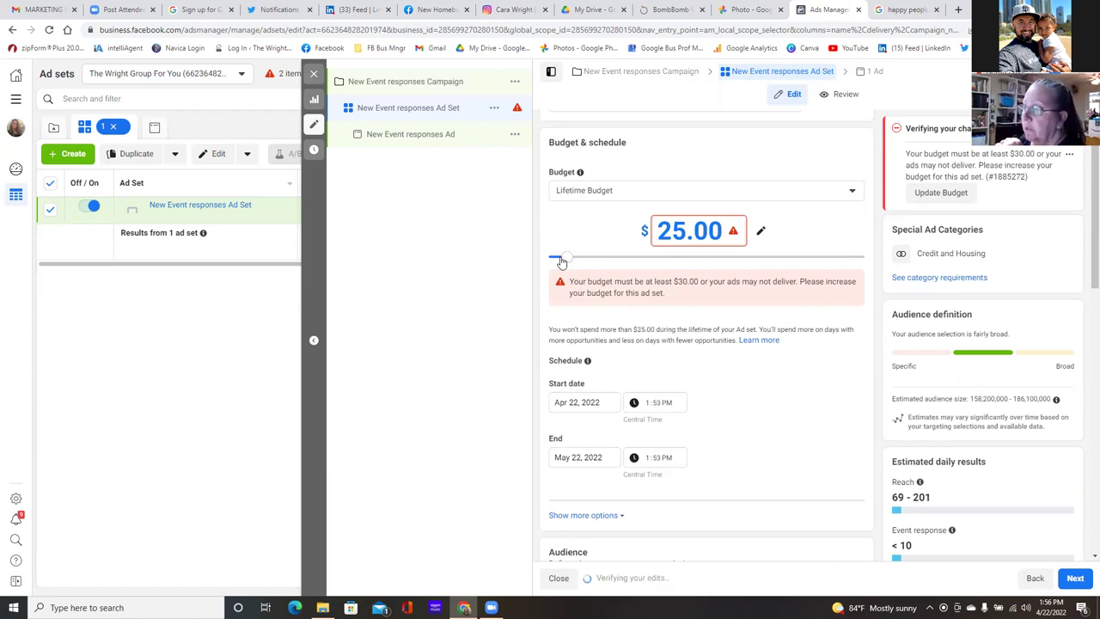
left_click_drag(563, 262, 580, 262)
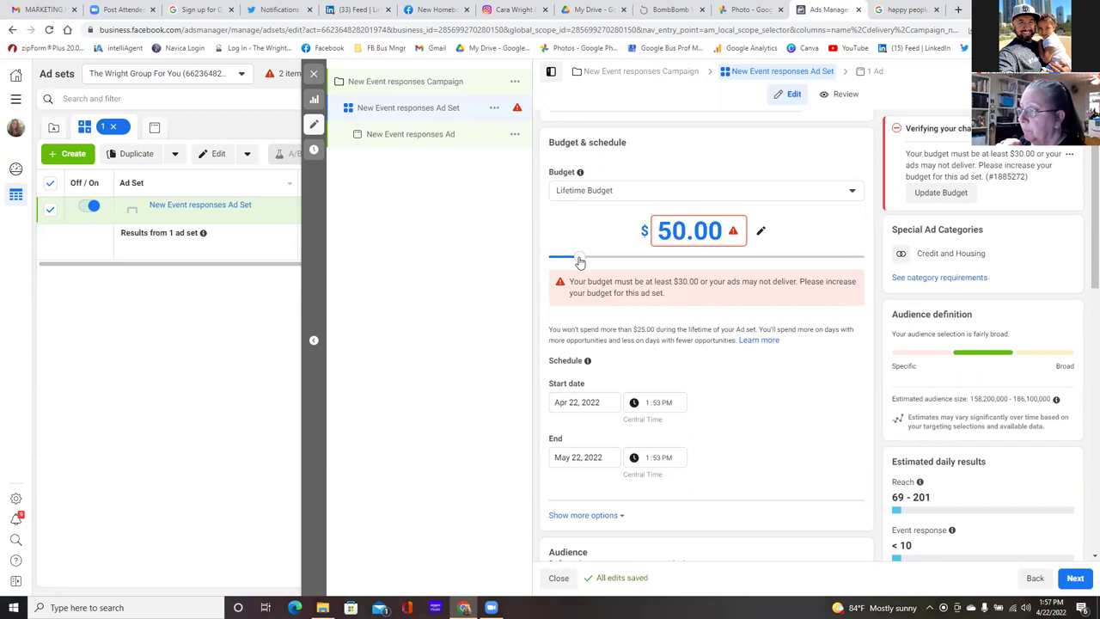
left_click_drag(574, 262, 606, 261)
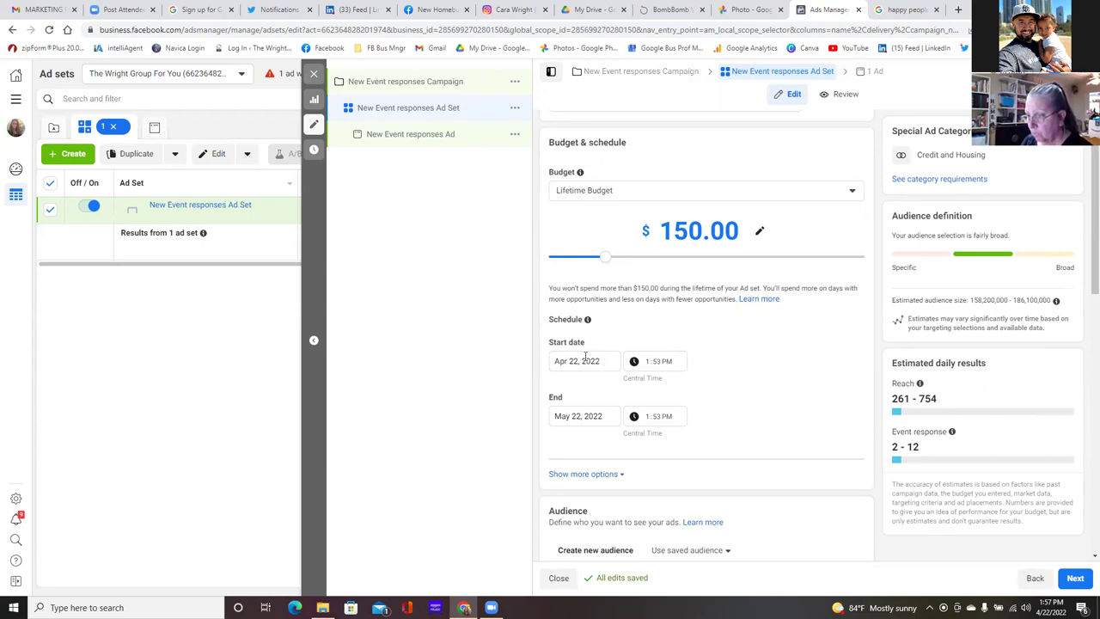
Set the ad set's start to Apr 23, 2022 at 6:00 AM.
left_click(581, 359)
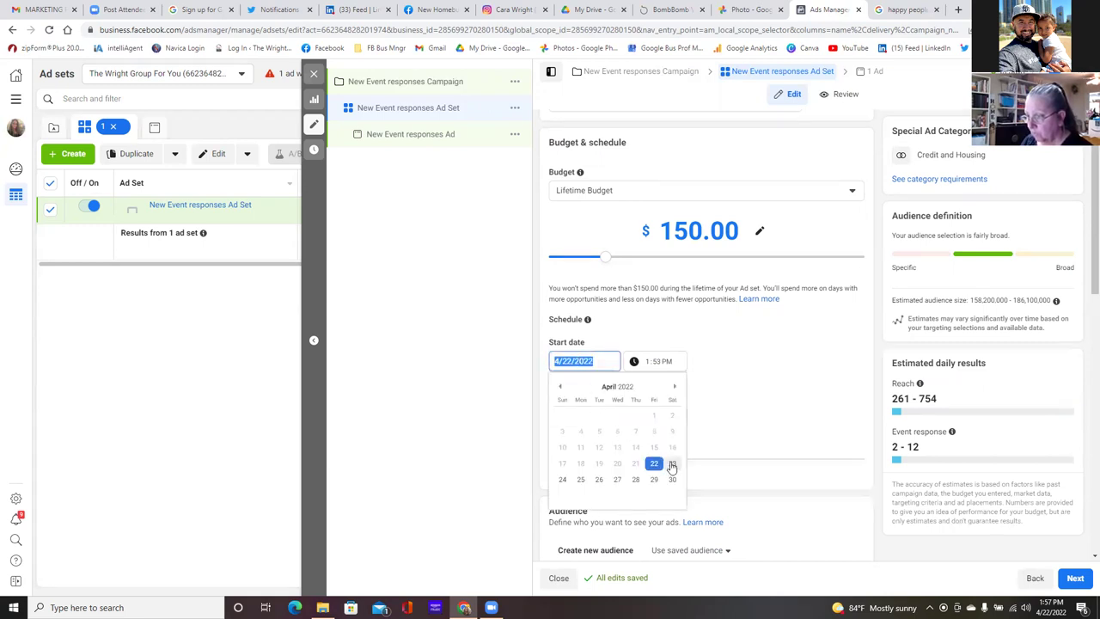
left_click(671, 465)
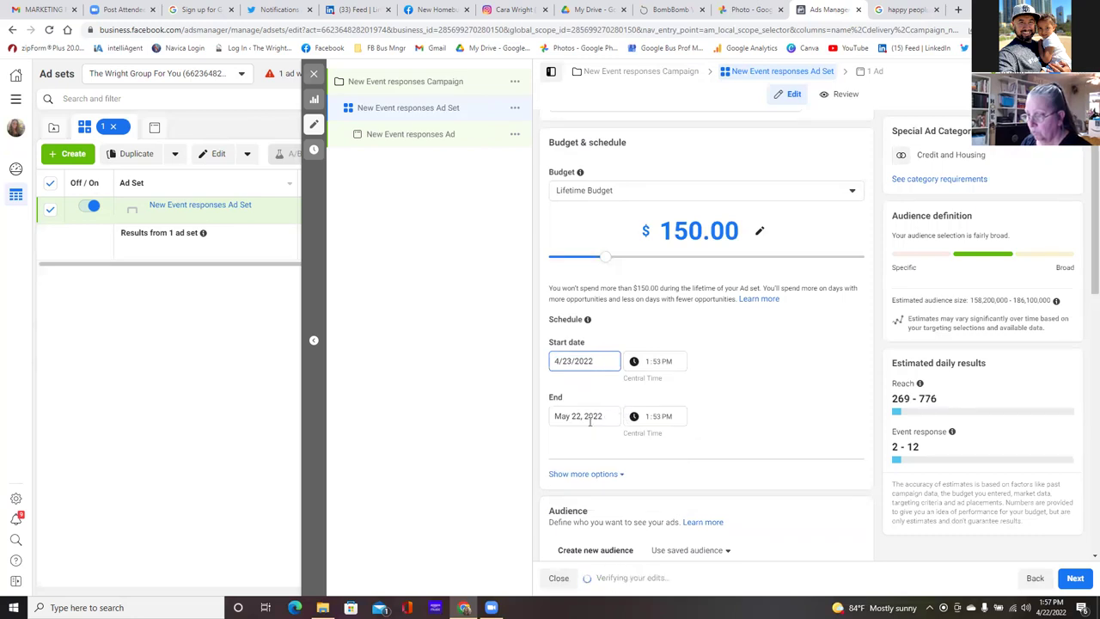
left_click(655, 366)
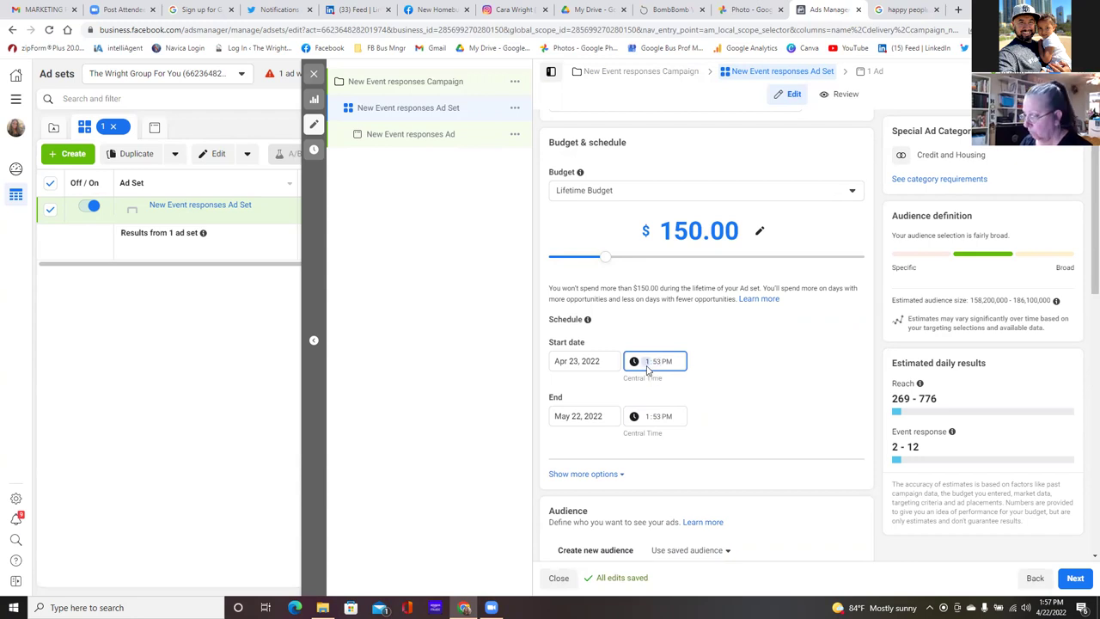
type("6")
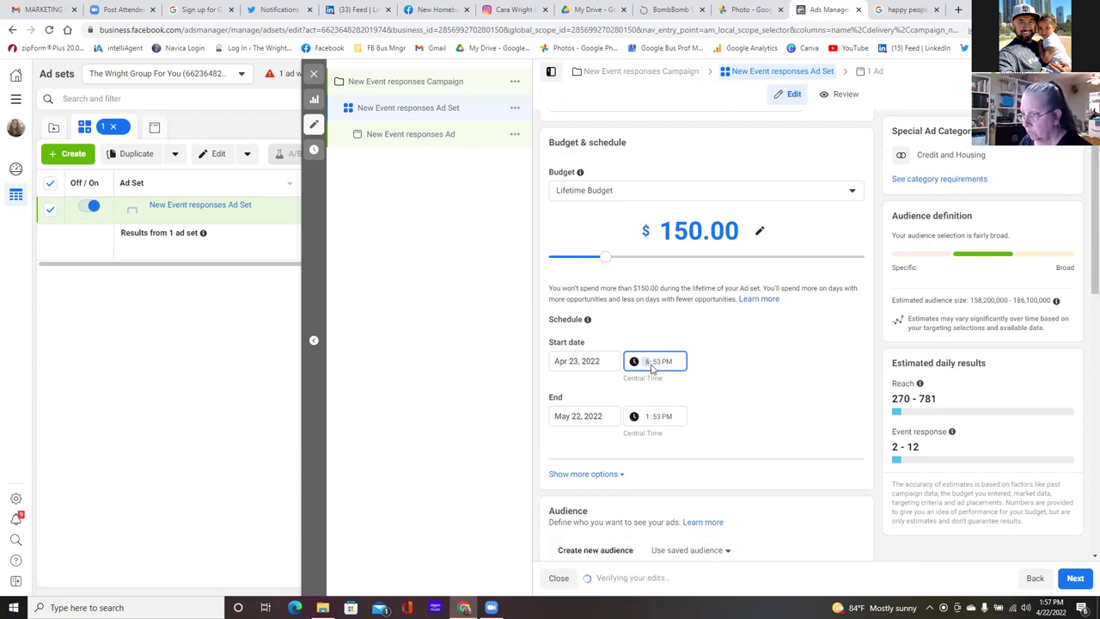
left_click(657, 365)
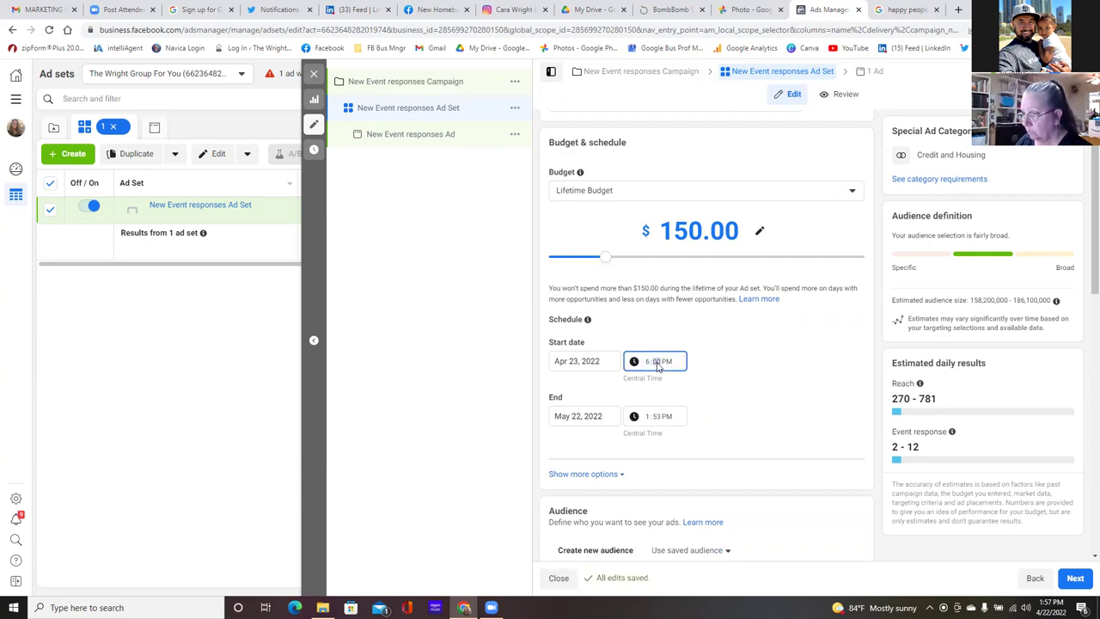
type("00")
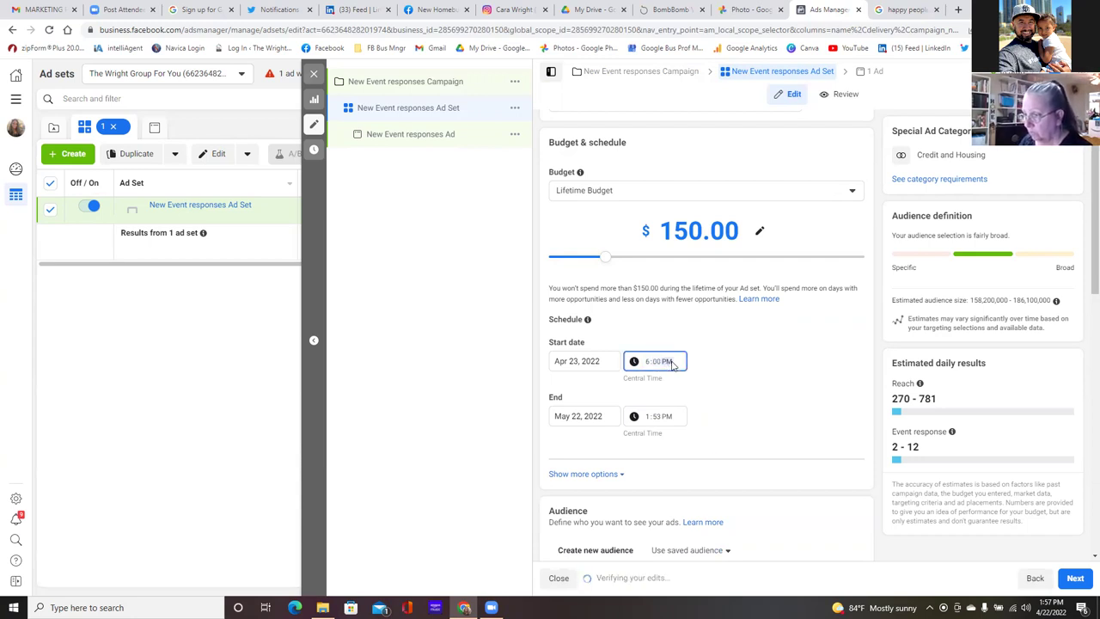
type("a")
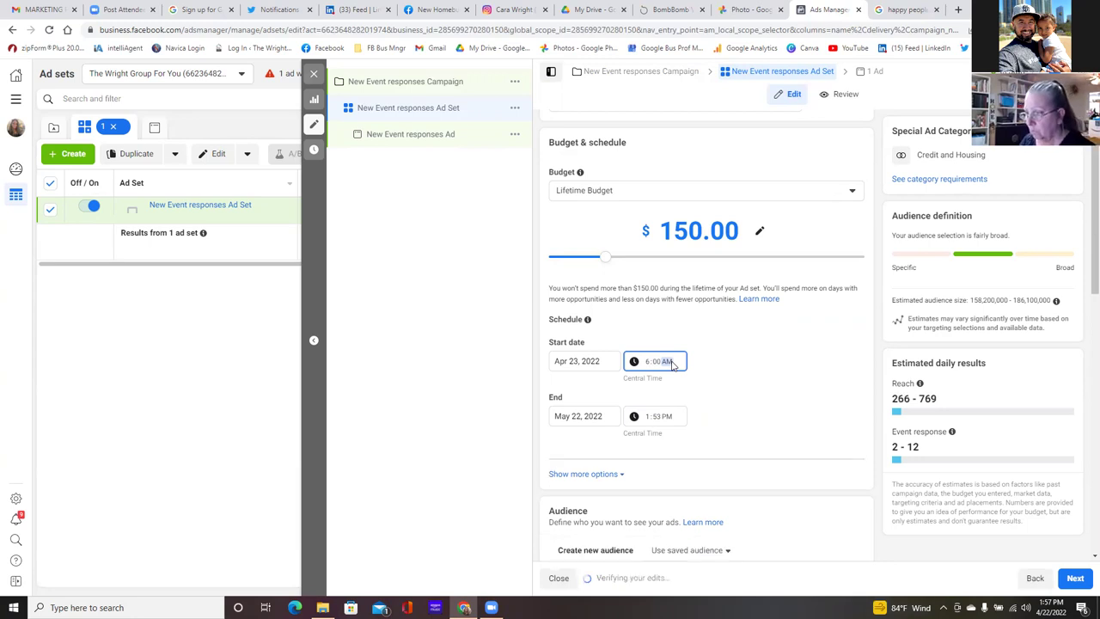
Set the ad set's end to May 7, 2022 at 12:00 PM.
left_click(594, 416)
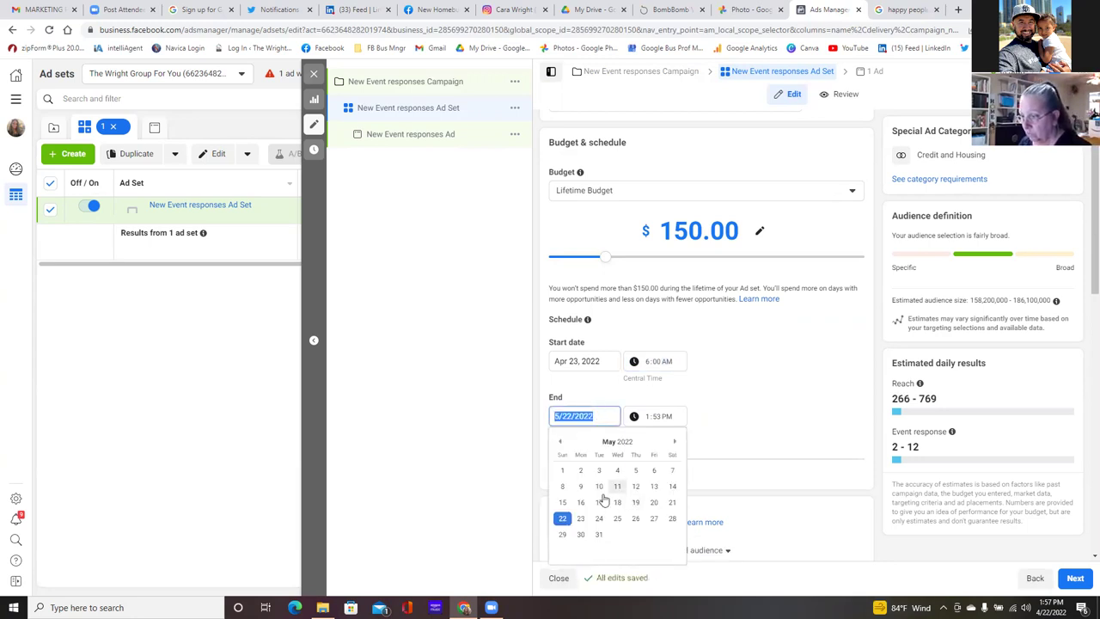
left_click(672, 470)
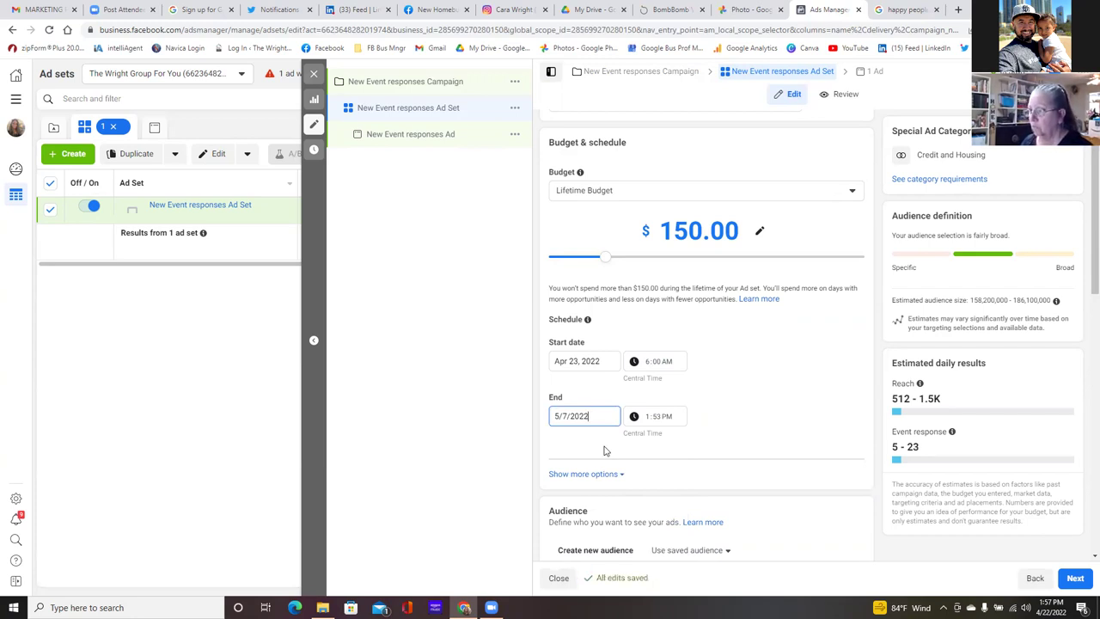
left_click(647, 418)
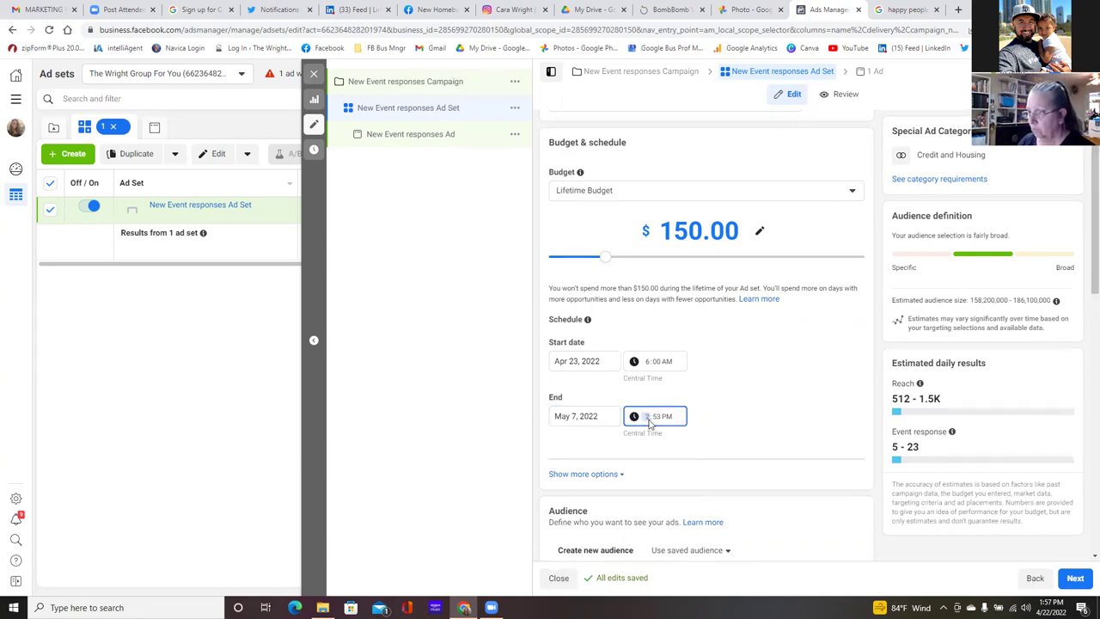
key("BackSpace")
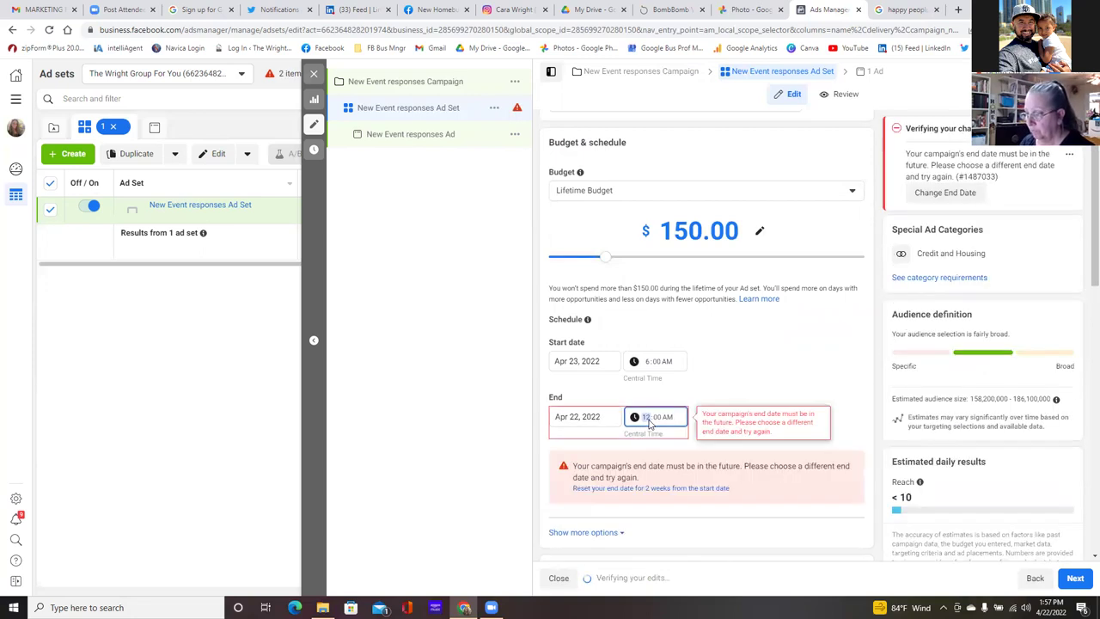
left_click(663, 420)
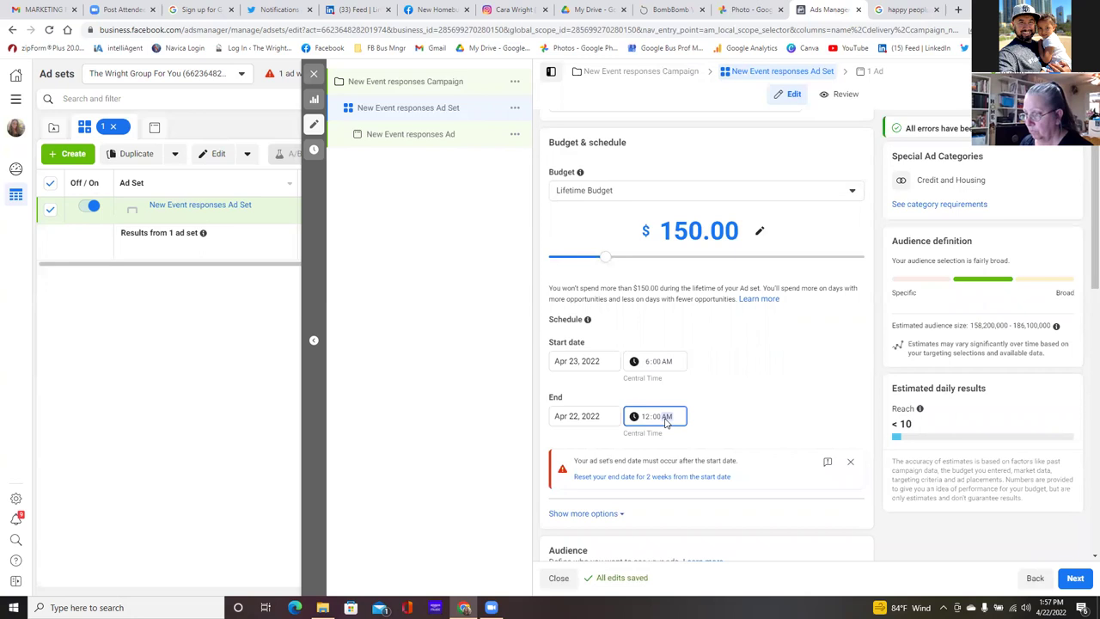
type("p")
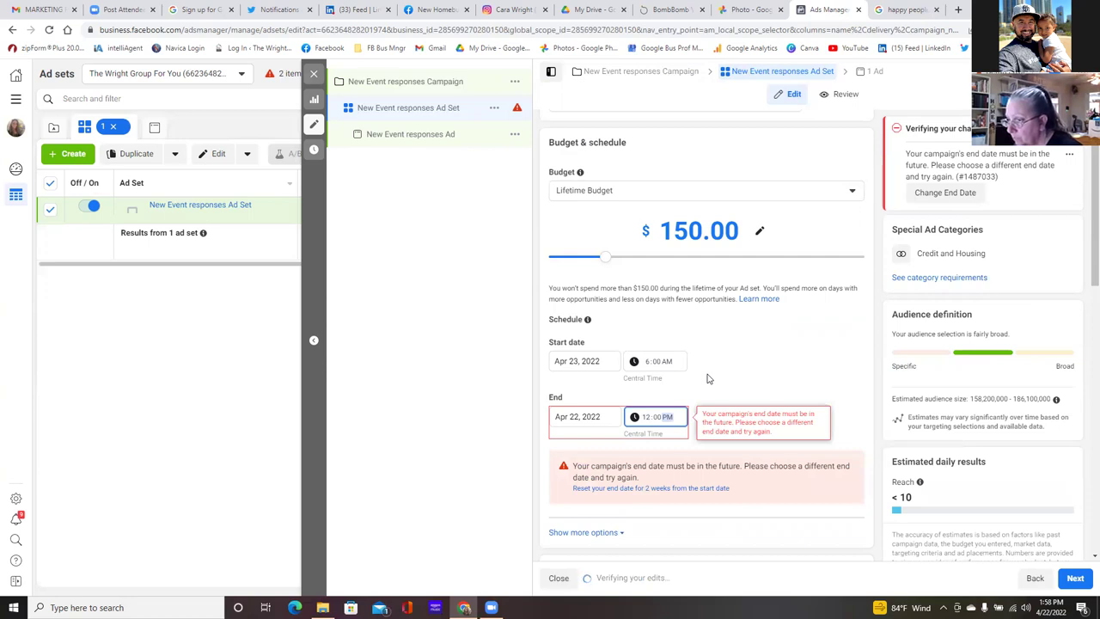
left_click(603, 419)
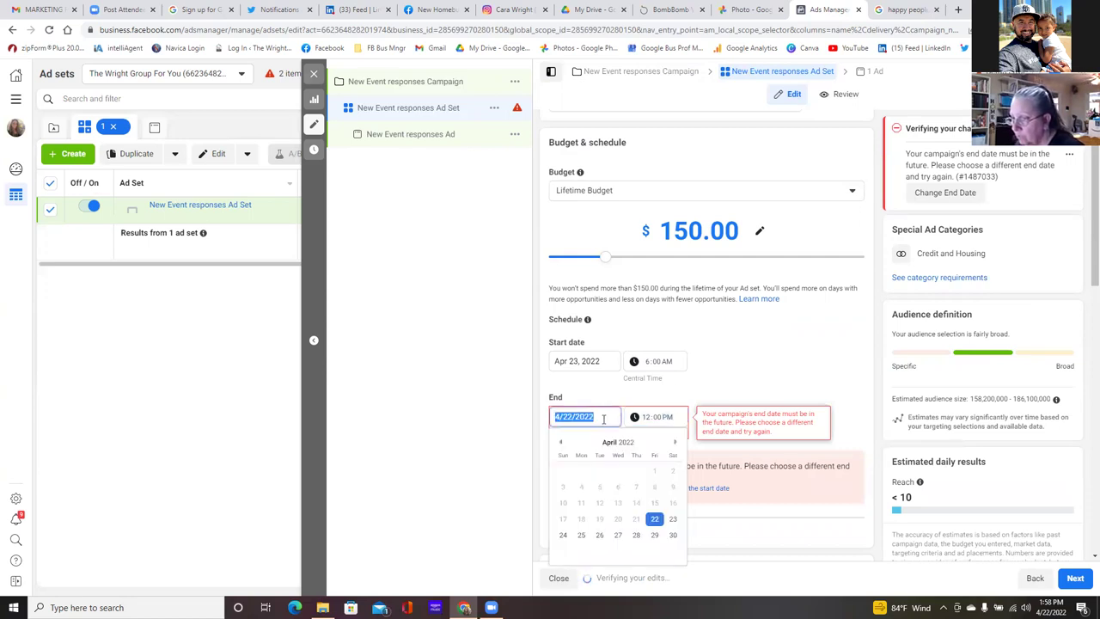
left_click(676, 446)
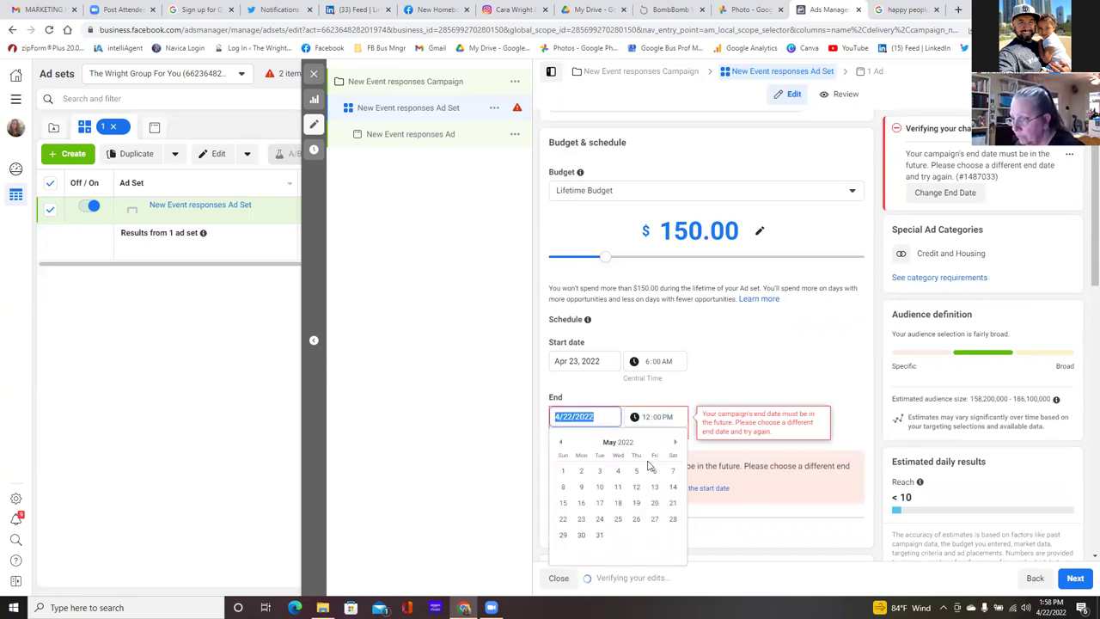
left_click(672, 470)
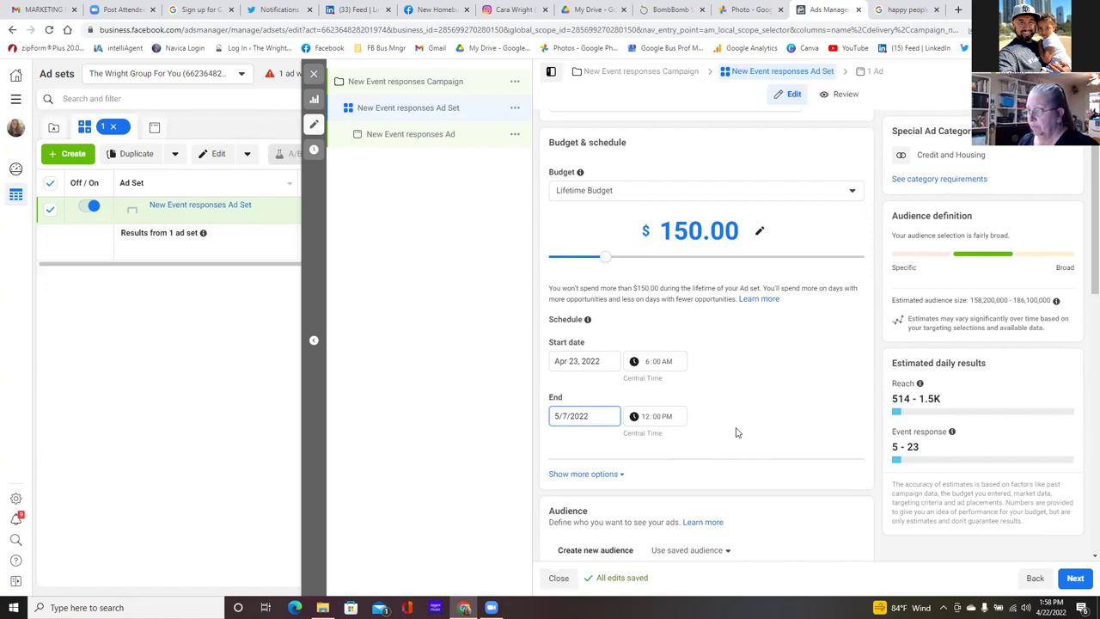
scroll(735, 432, "down", 3)
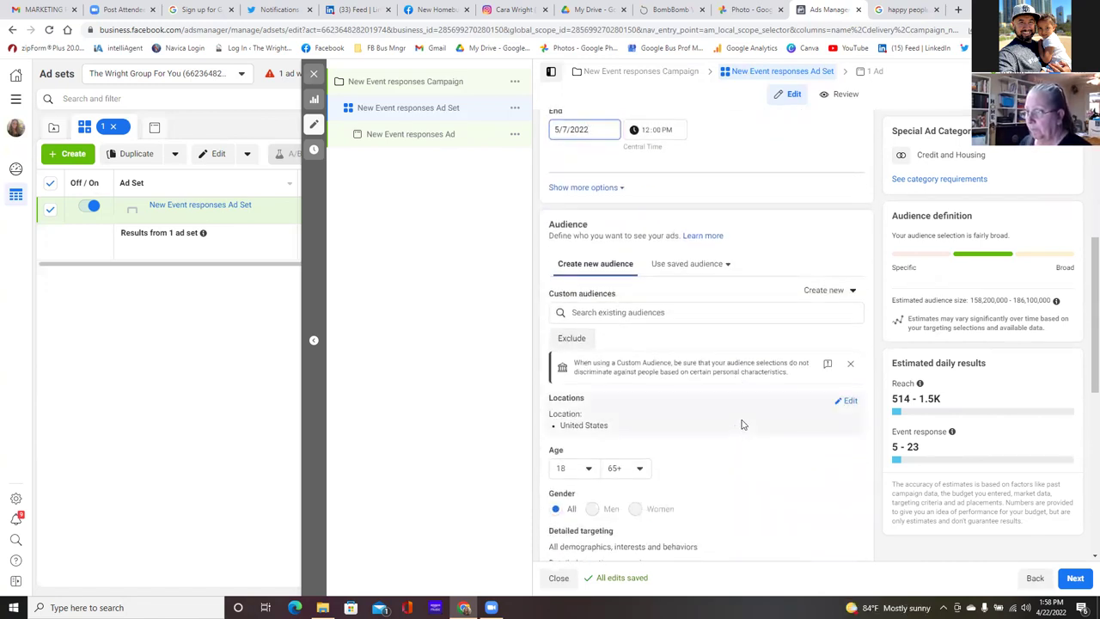
Remove United States from the ad set's target locations.
scroll(741, 423, "down", 1)
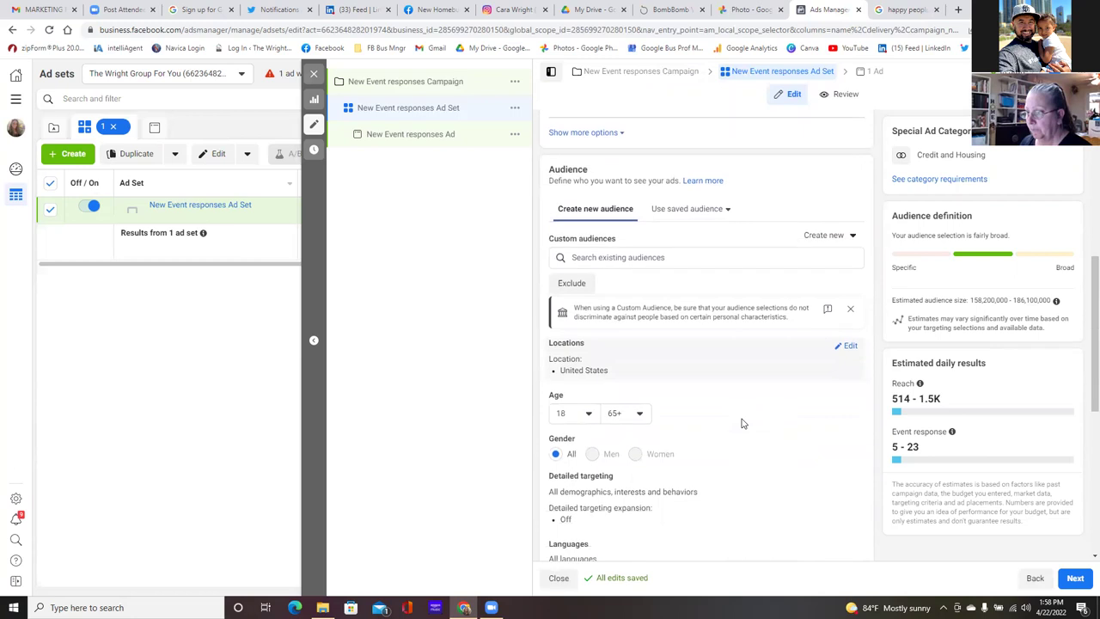
left_click(849, 345)
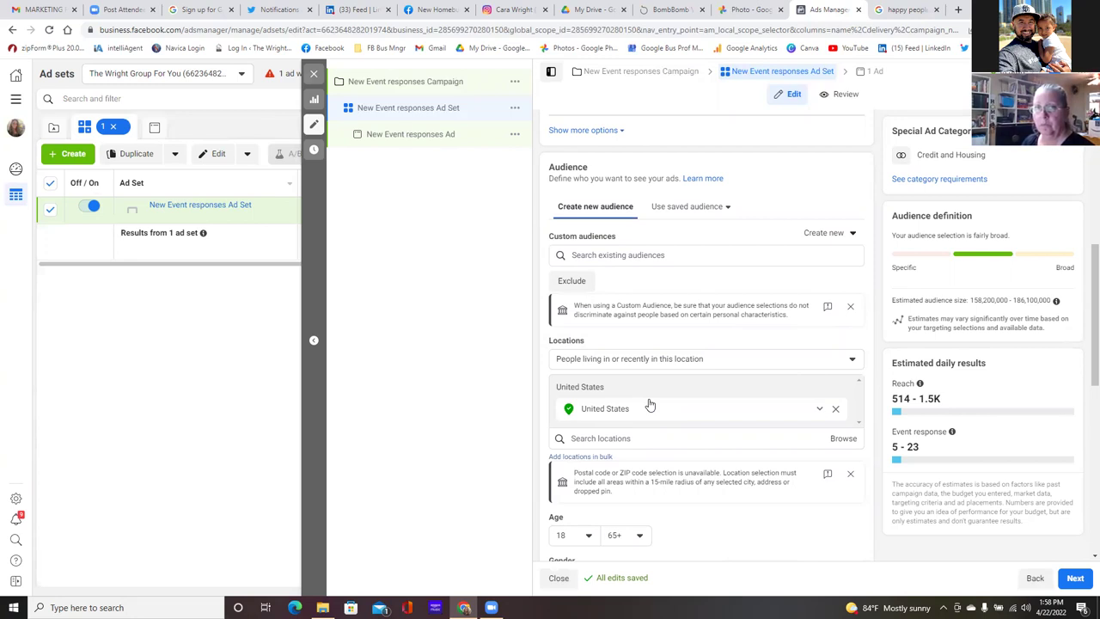
left_click(836, 412)
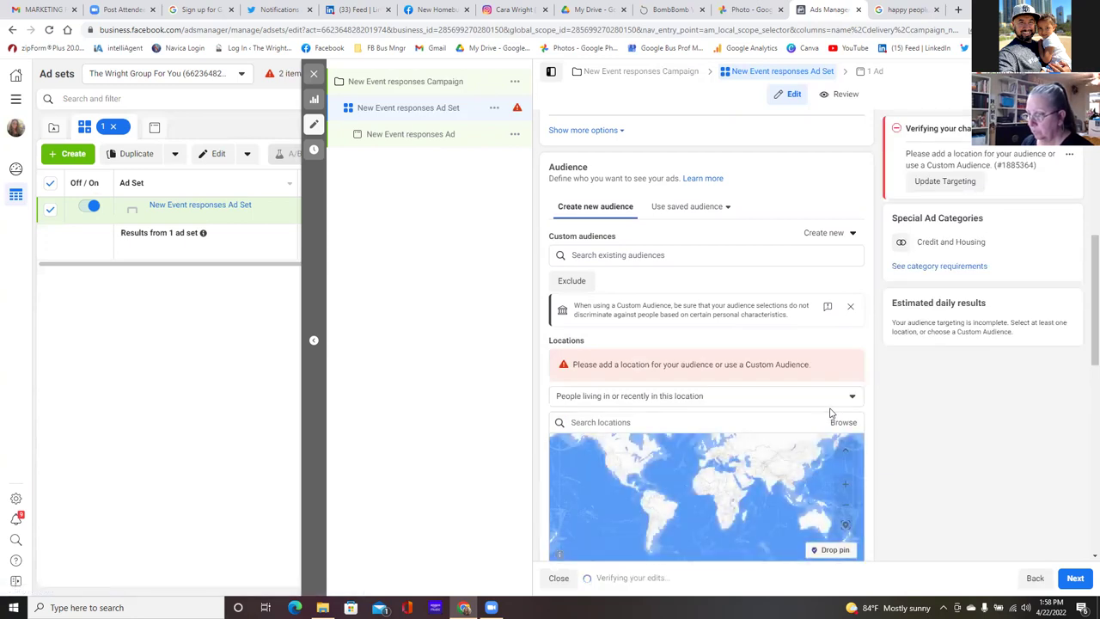
Search the school's street address and target Aaron Parker Elementary with a 15-mile radius.
scroll(626, 397, "down", 1)
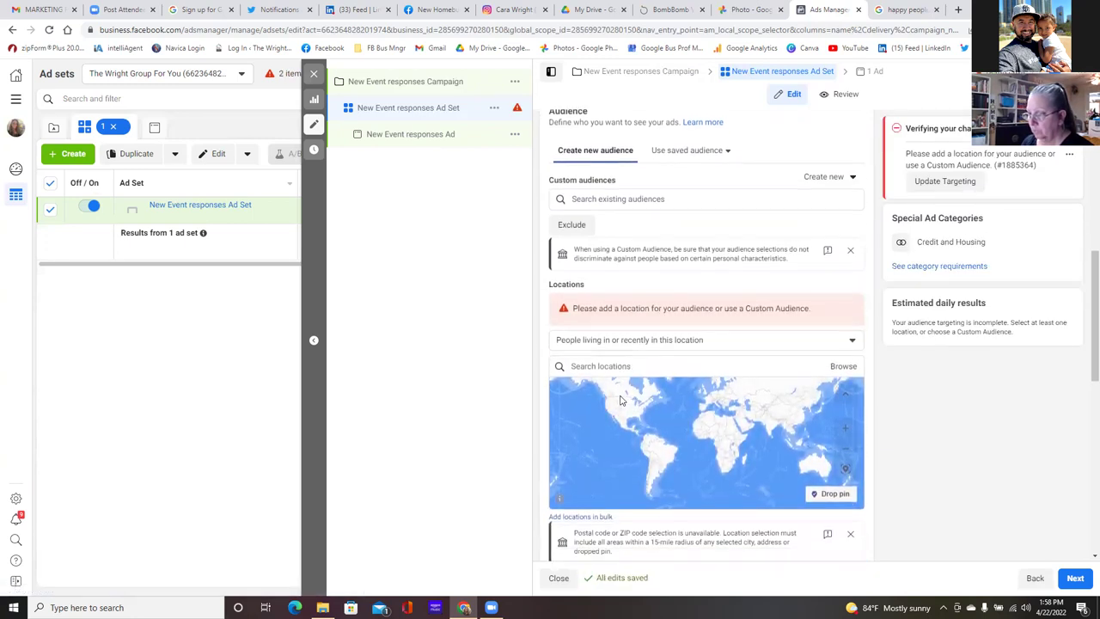
scroll(612, 375, "down", 1)
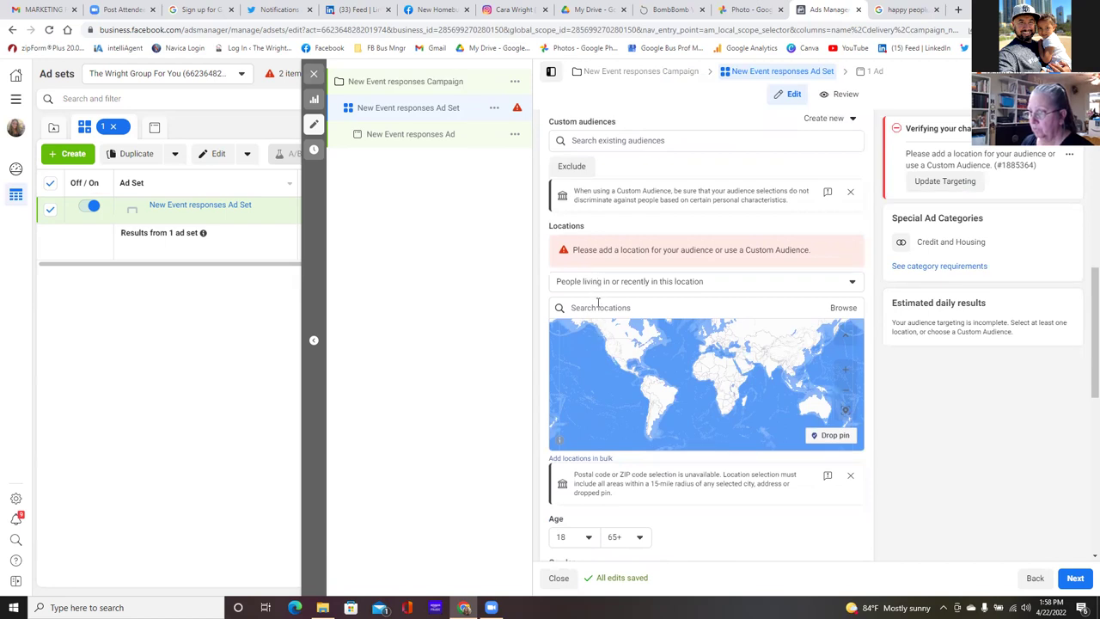
left_click(599, 307)
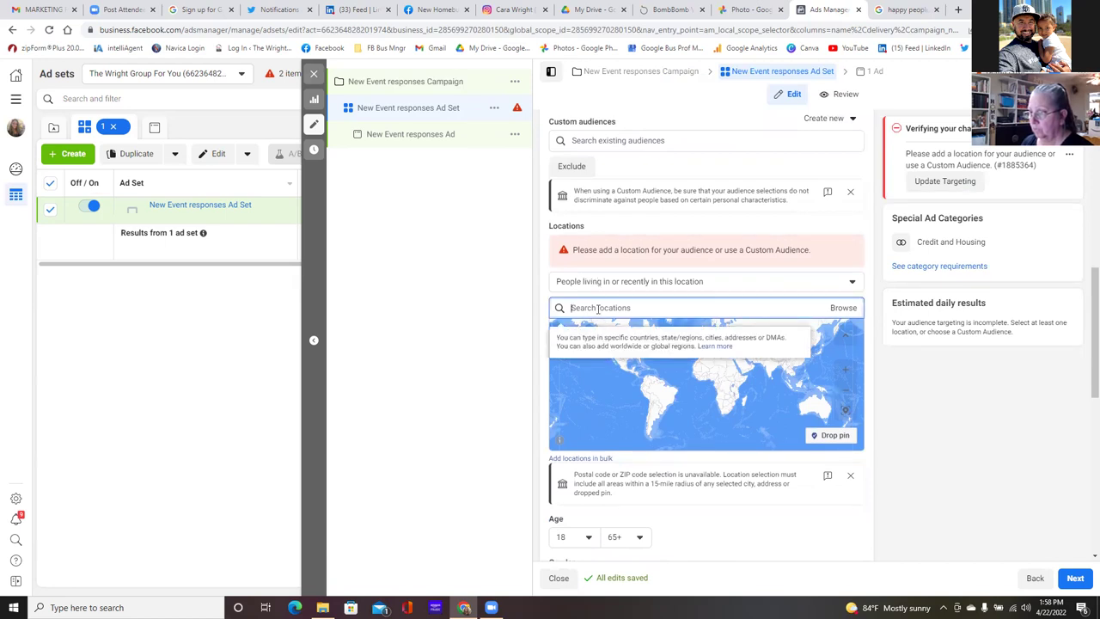
type("70")
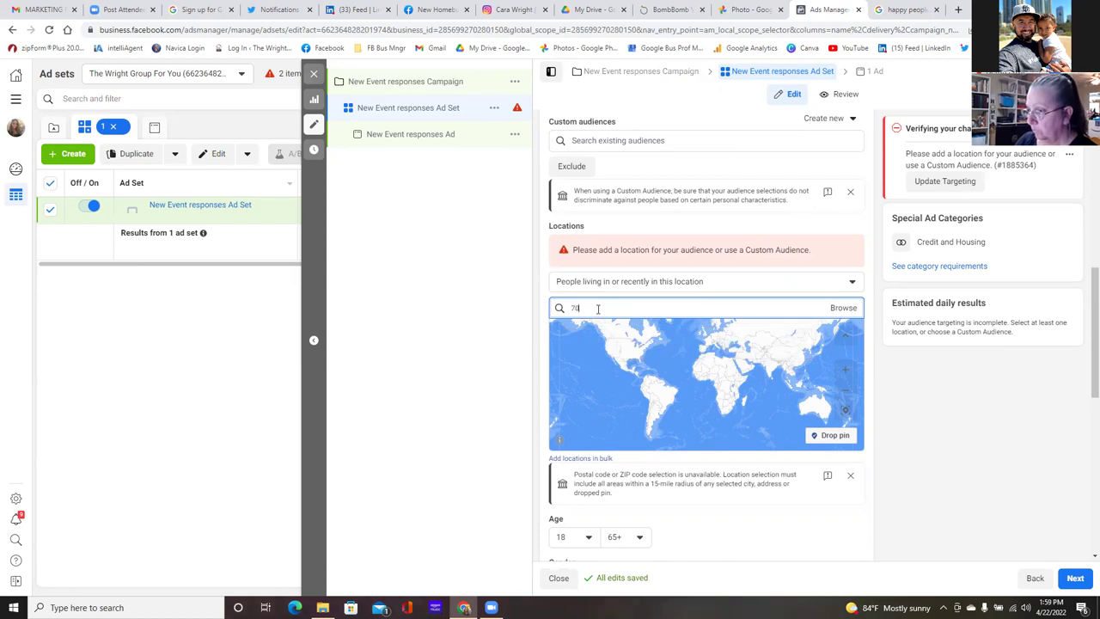
type("01")
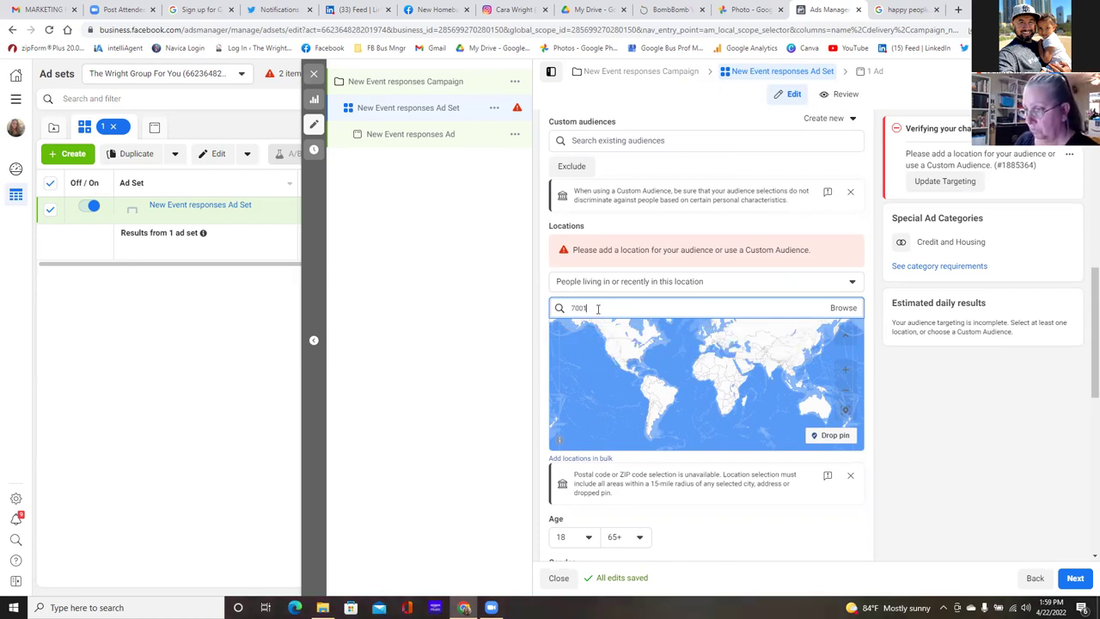
type(" Aaron Parker")
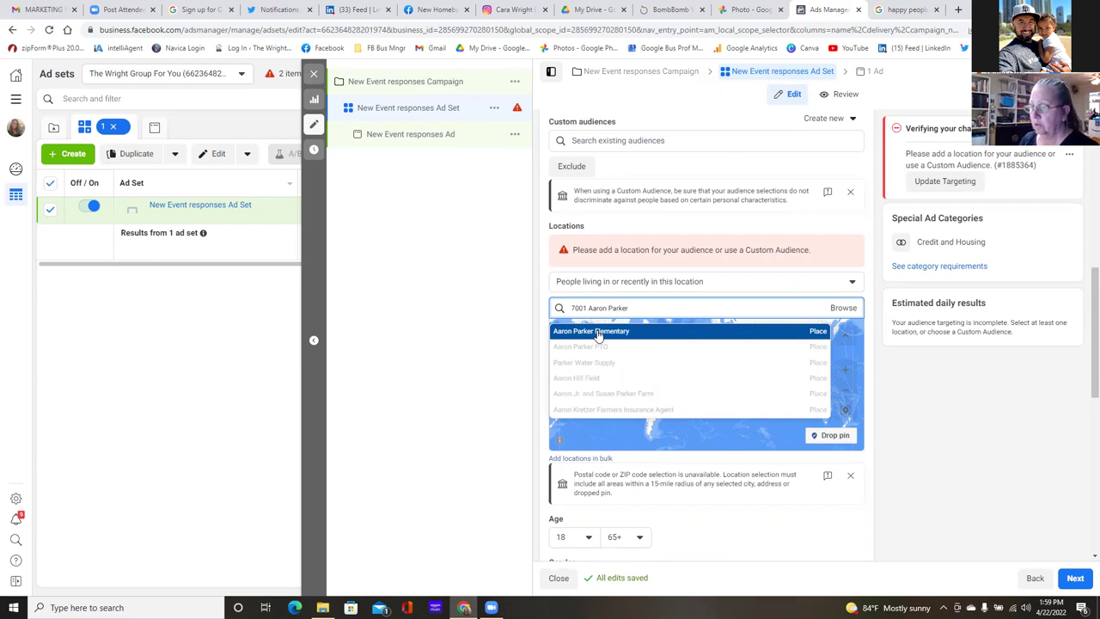
left_click(599, 334)
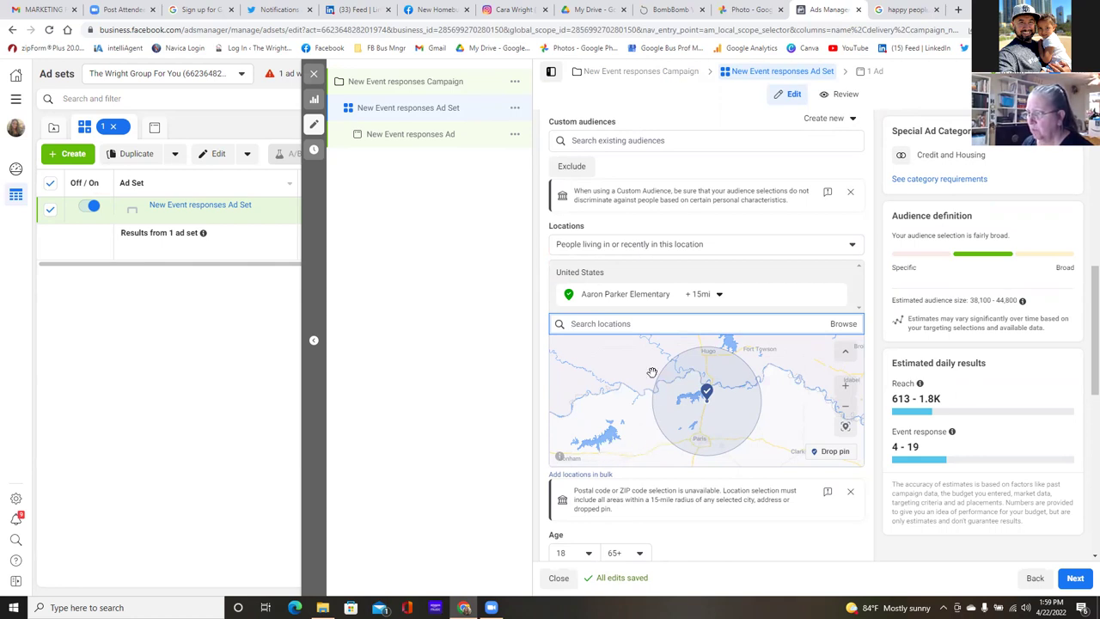
Begin typing the new street address into the location search.
type("7001")
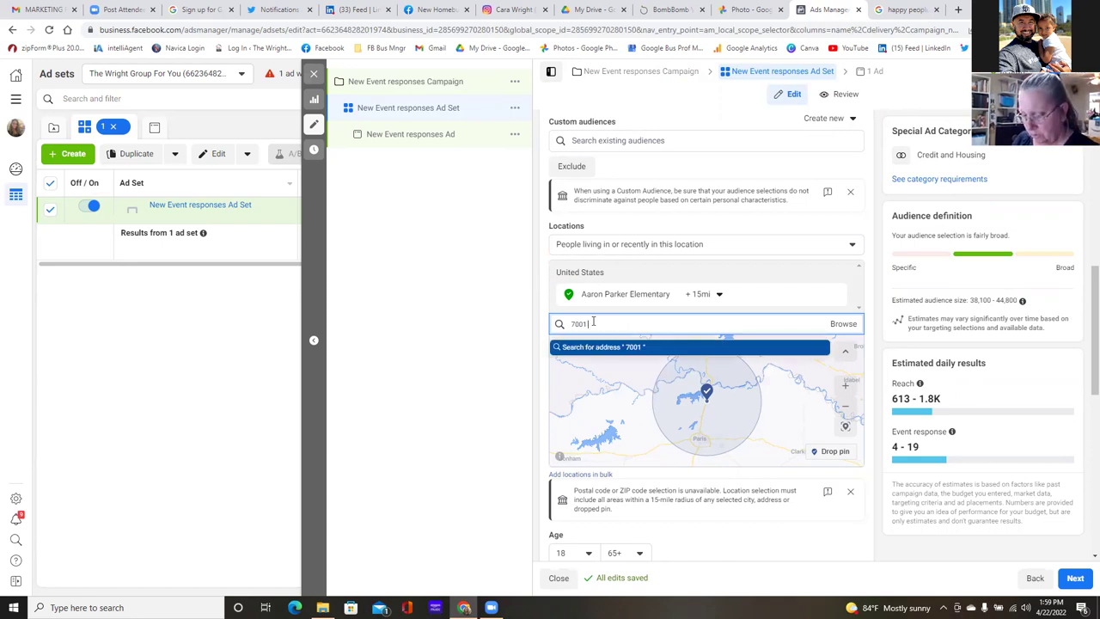
type(" Andr")
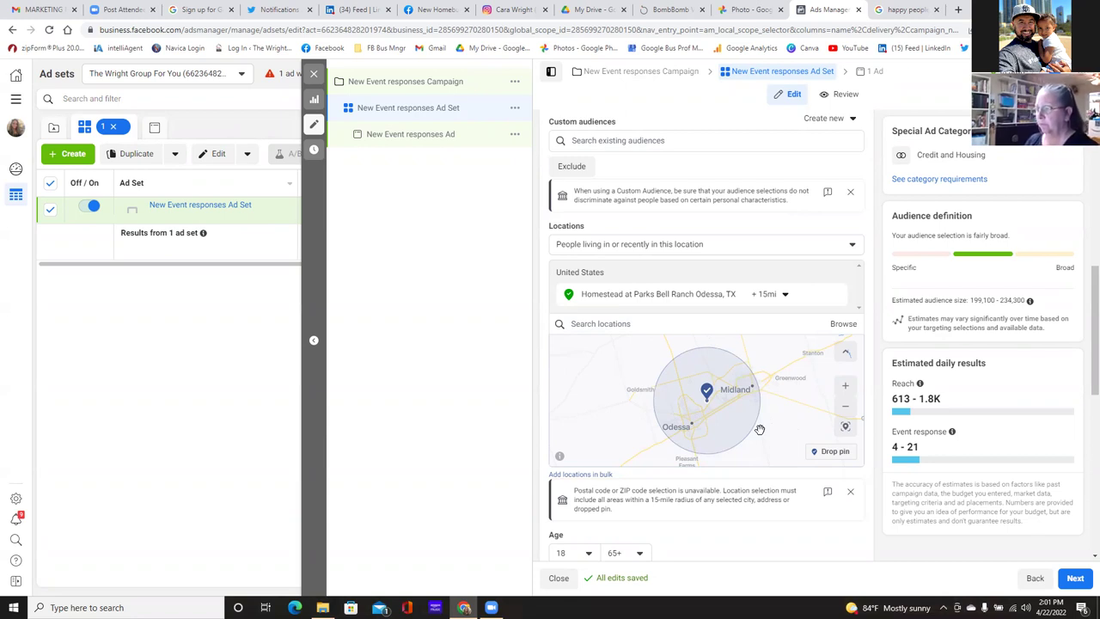
scroll(804, 508, "down", 1)
scroll(803, 509, "down", 5)
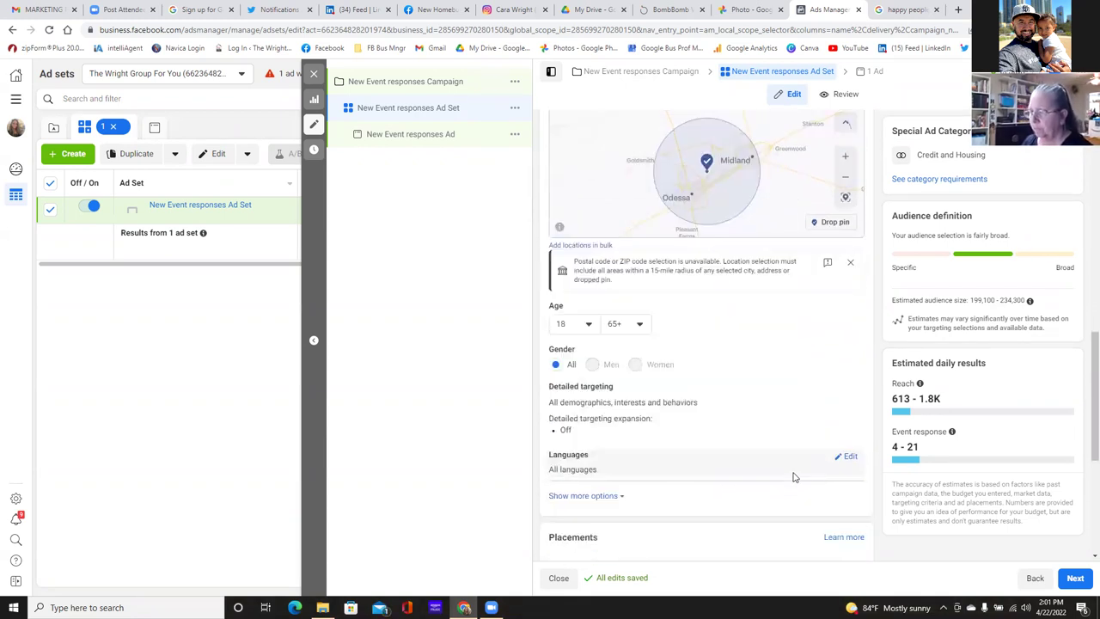
scroll(777, 471, "down", 3)
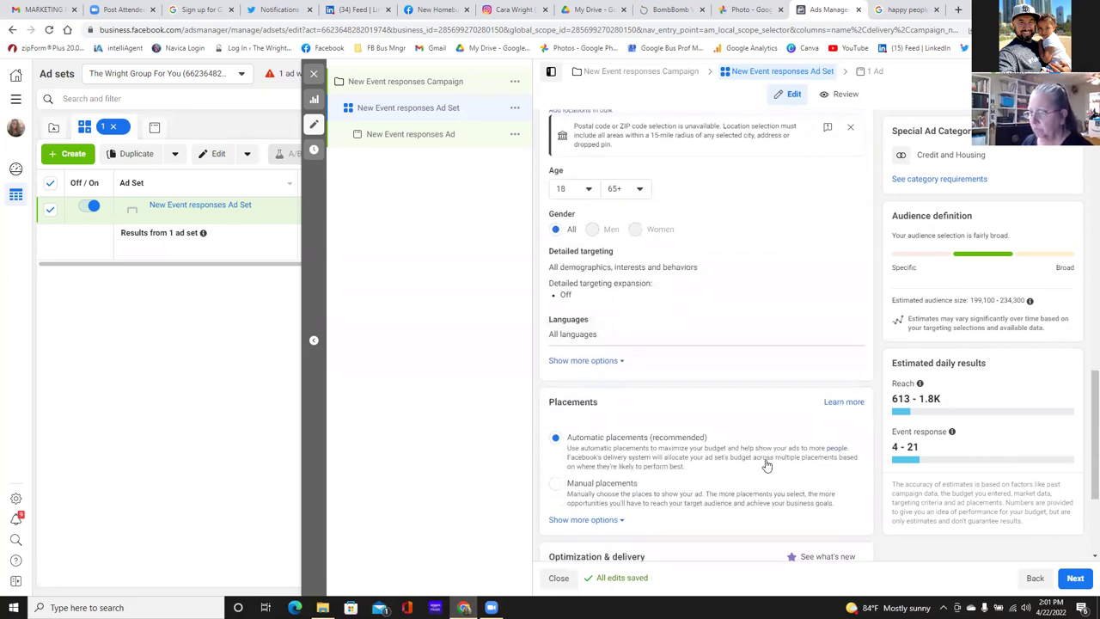
scroll(763, 463, "down", 2)
scroll(717, 455, "down", 2)
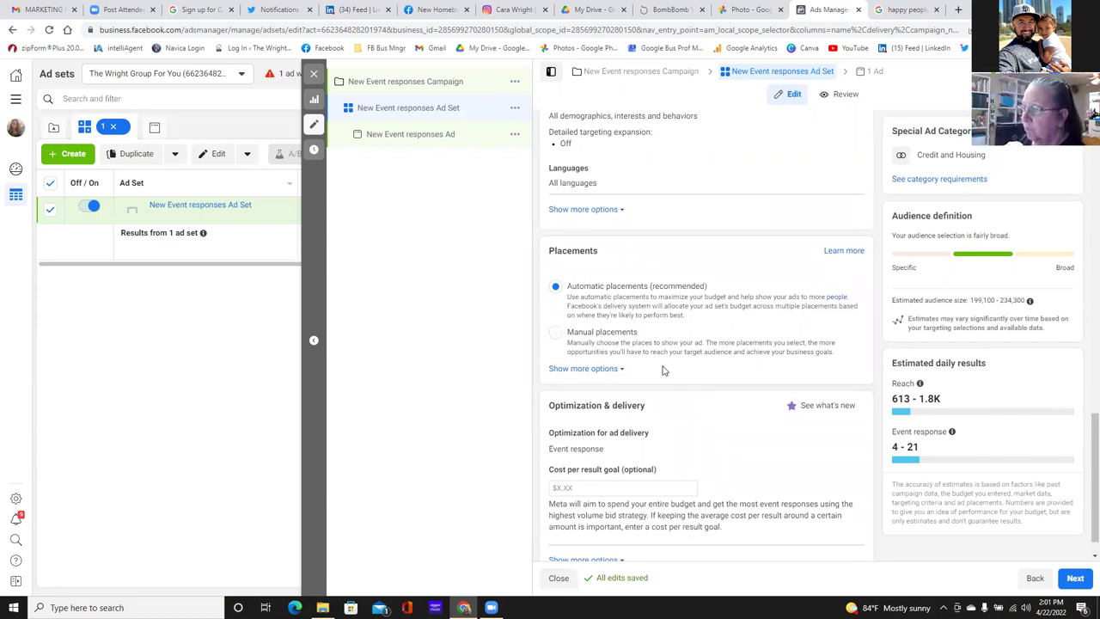
left_click(556, 335)
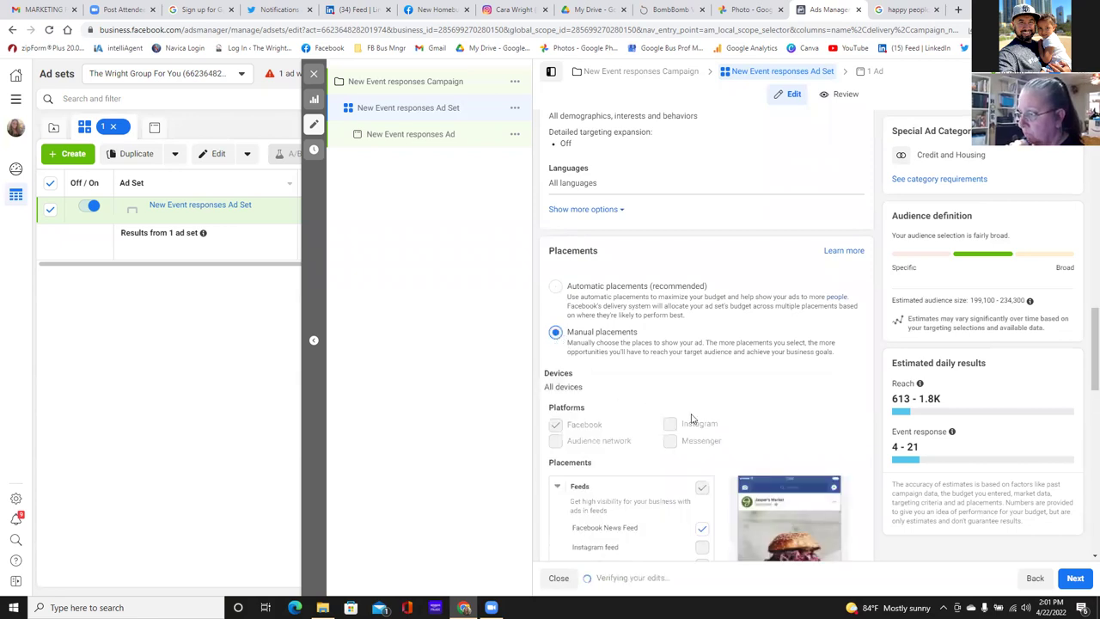
scroll(756, 378, "down", 3)
scroll(754, 444, "down", 2)
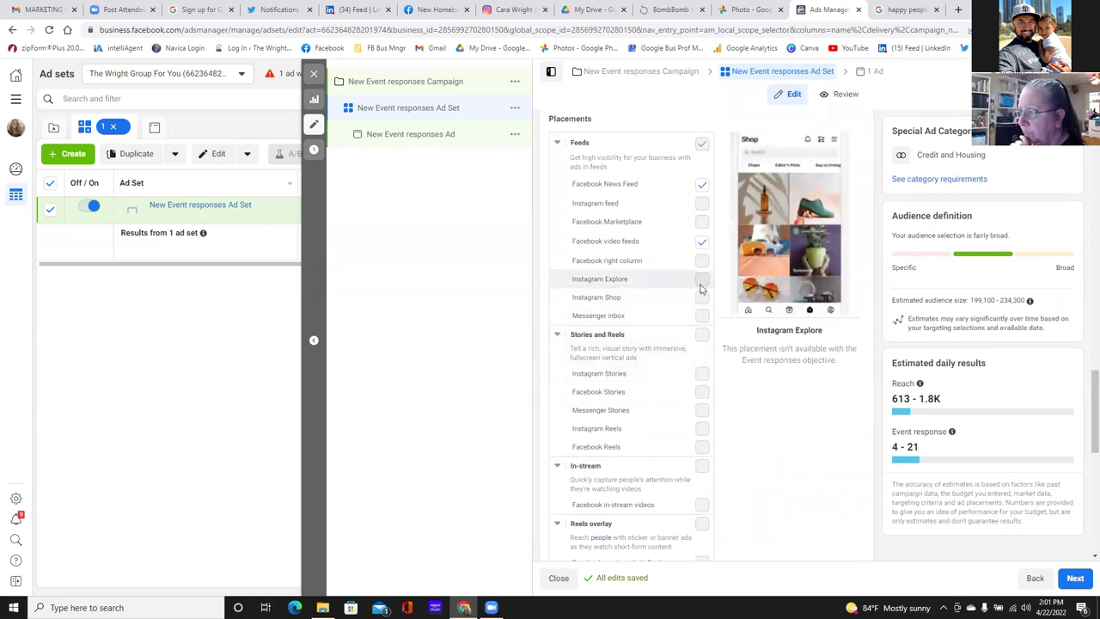
left_click(699, 241)
left_click(699, 241)
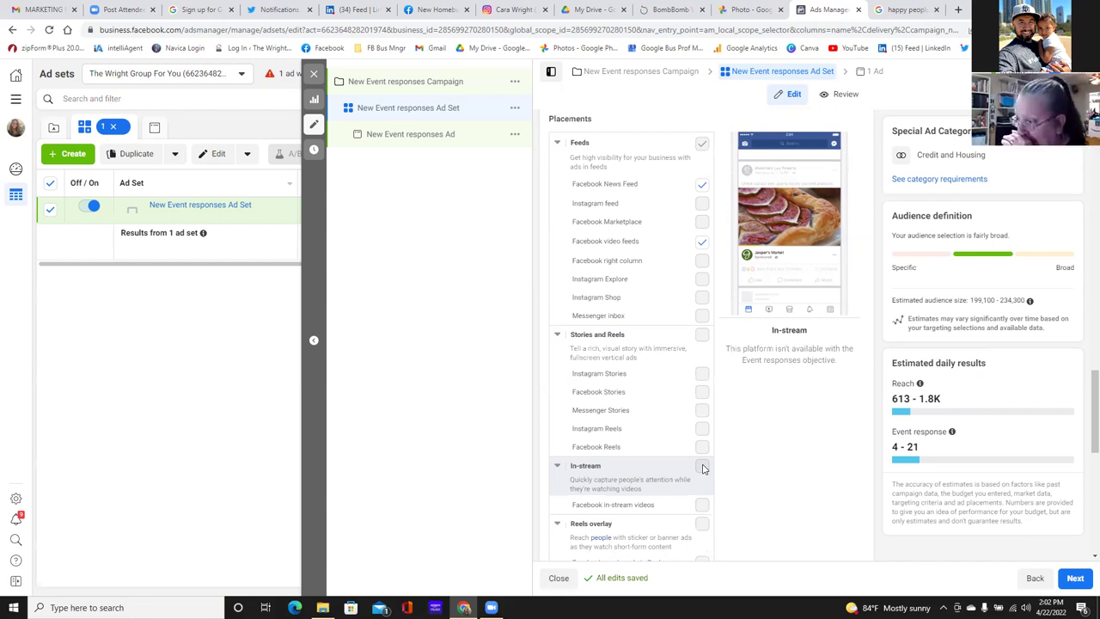
scroll(679, 387, "up", 2)
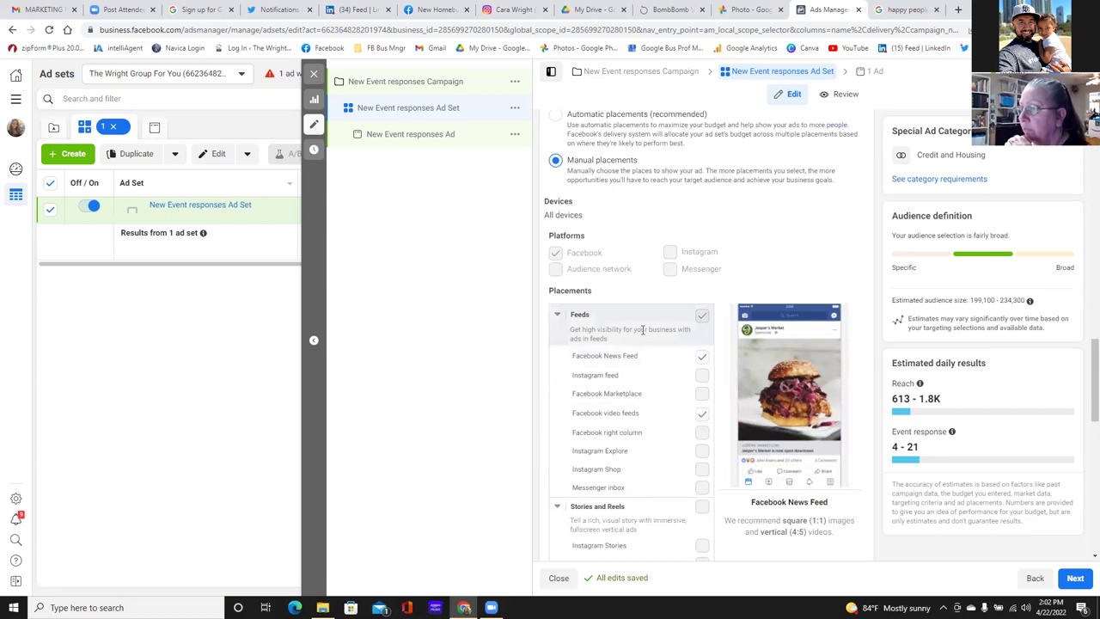
scroll(636, 326, "up", 1)
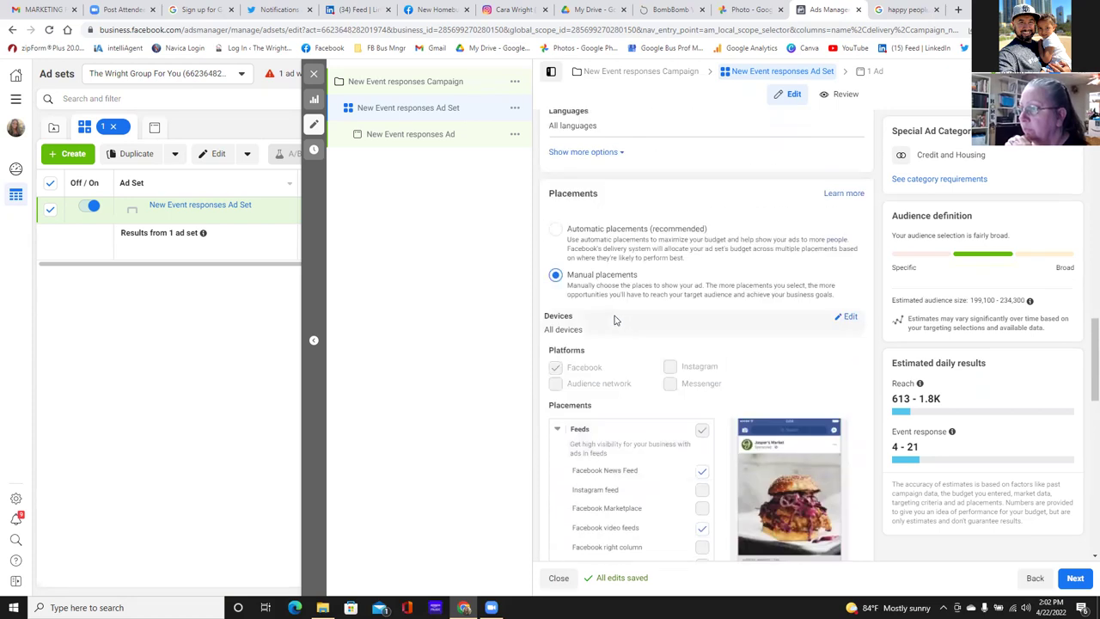
left_click(556, 230)
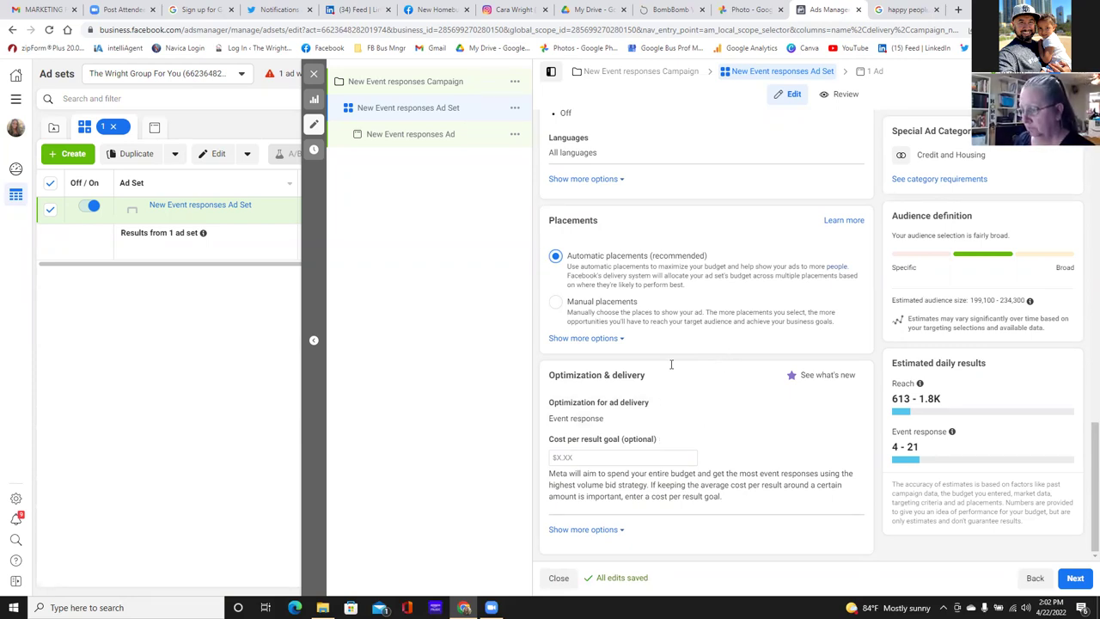
left_click(555, 303)
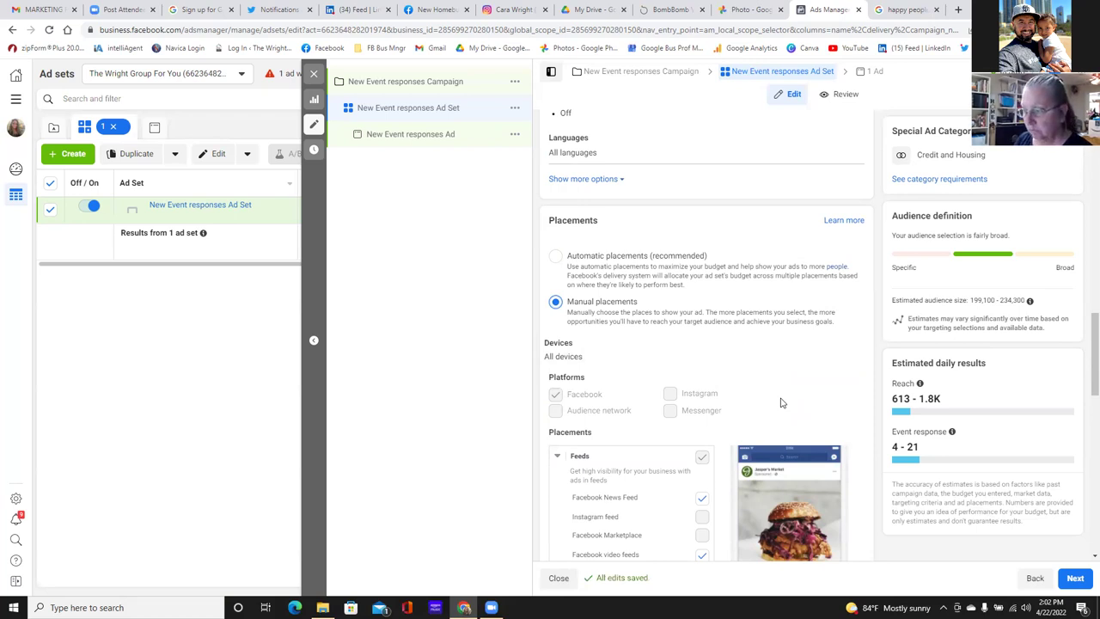
scroll(782, 400, "down", 3)
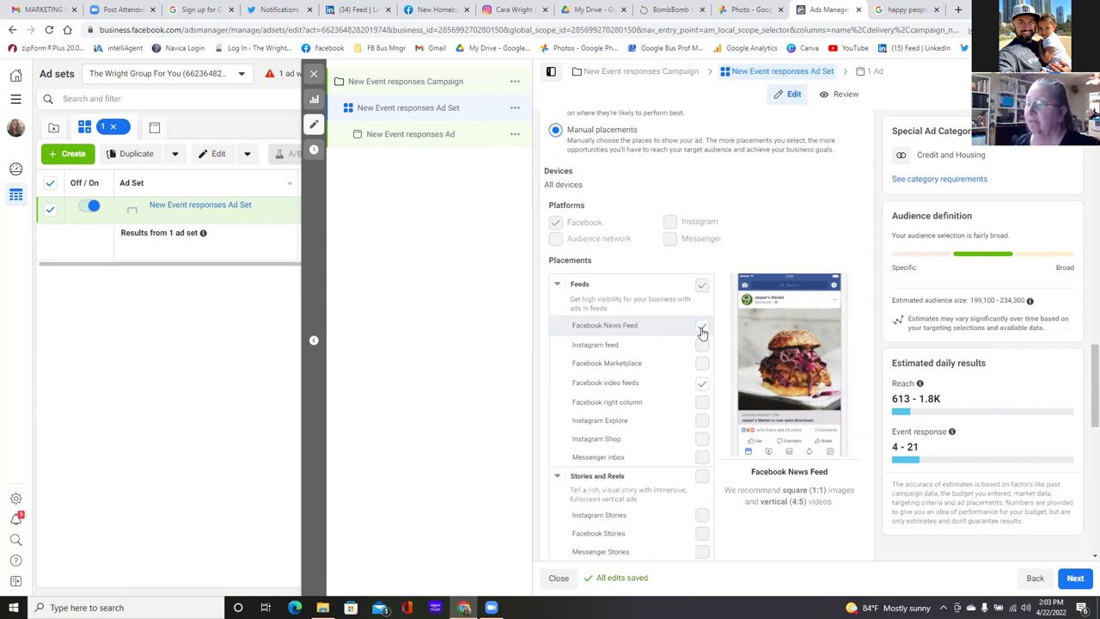
left_click(702, 331)
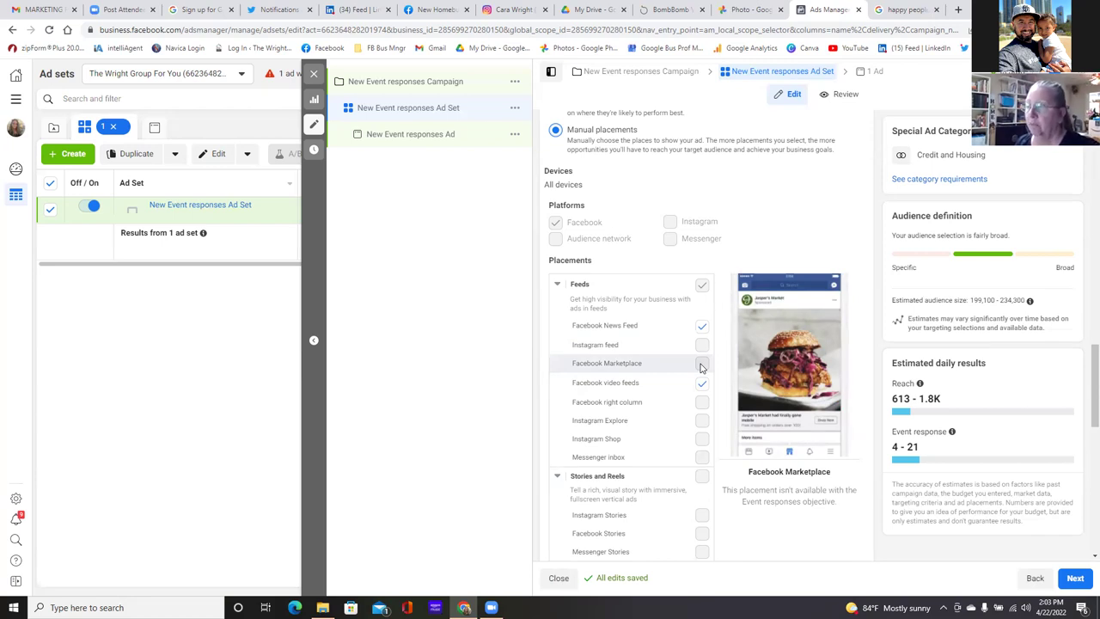
scroll(618, 207, "up", 2)
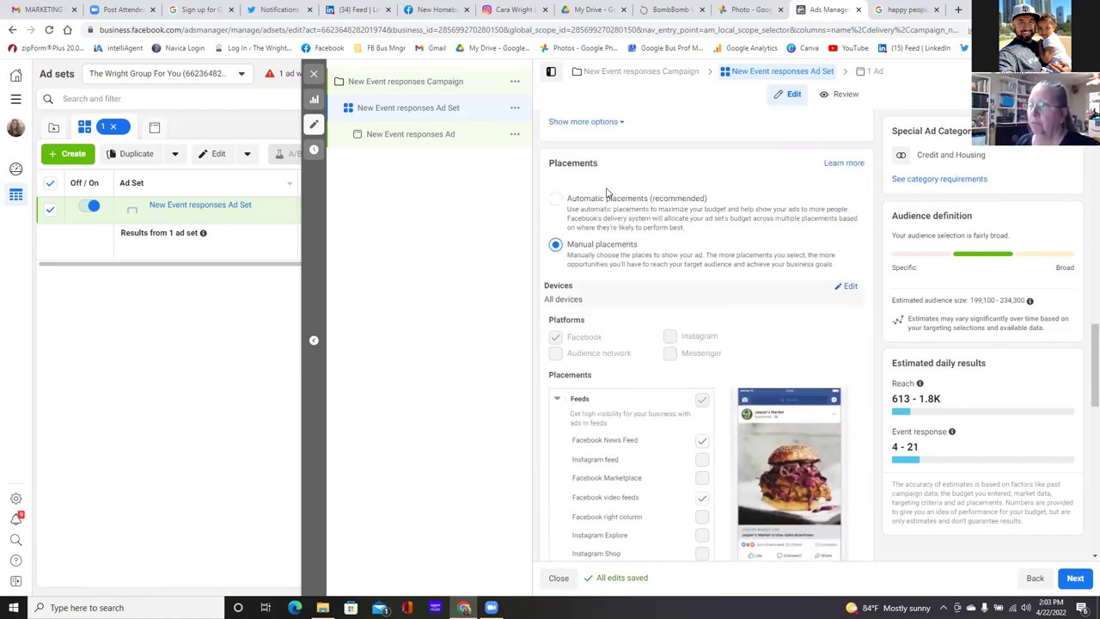
left_click(558, 208)
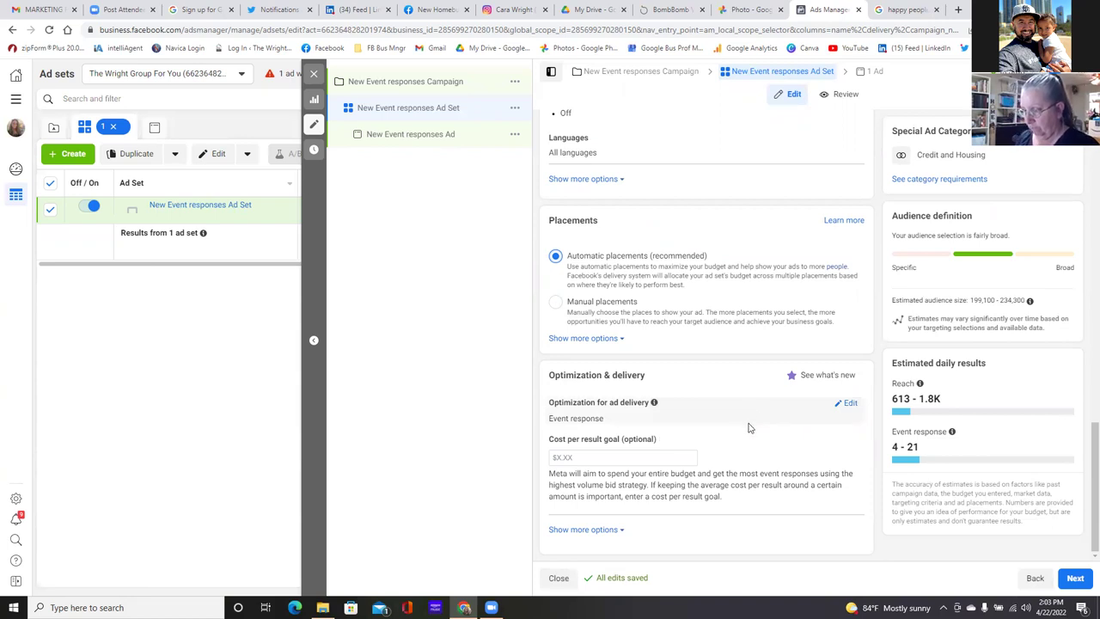
Continue to the ad level and choose the business Facebook Page as its identity.
left_click(1074, 579)
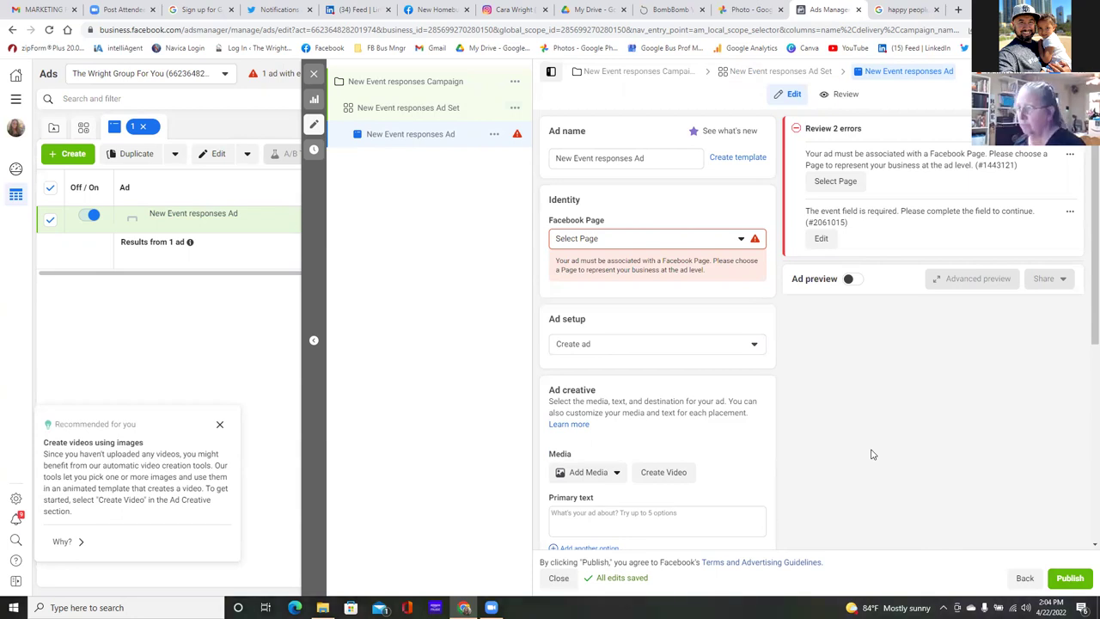
left_click(740, 242)
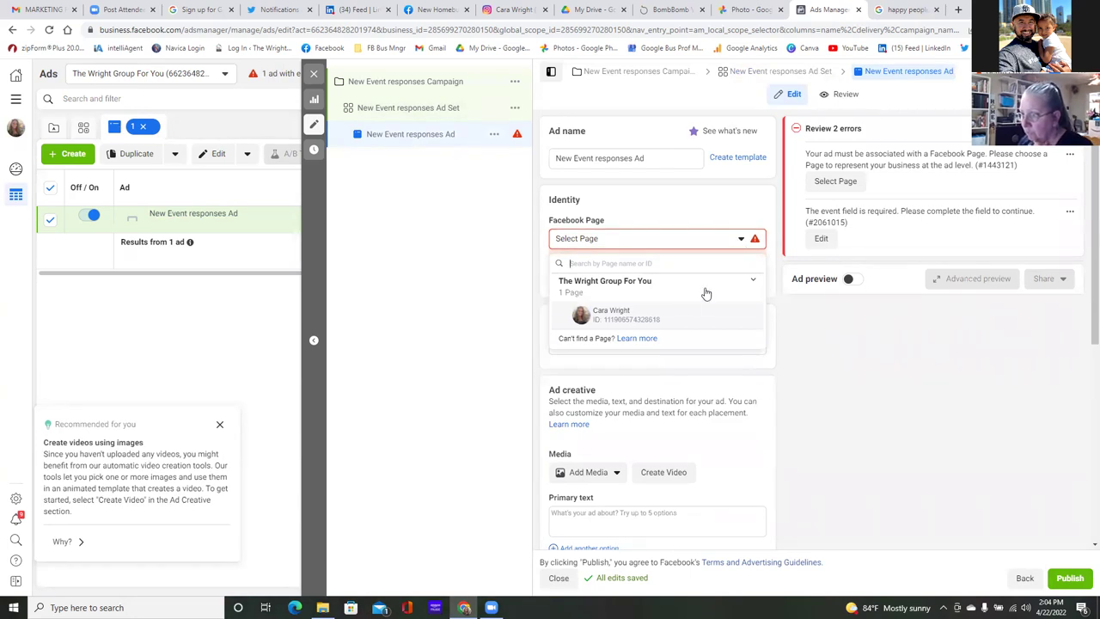
left_click(677, 323)
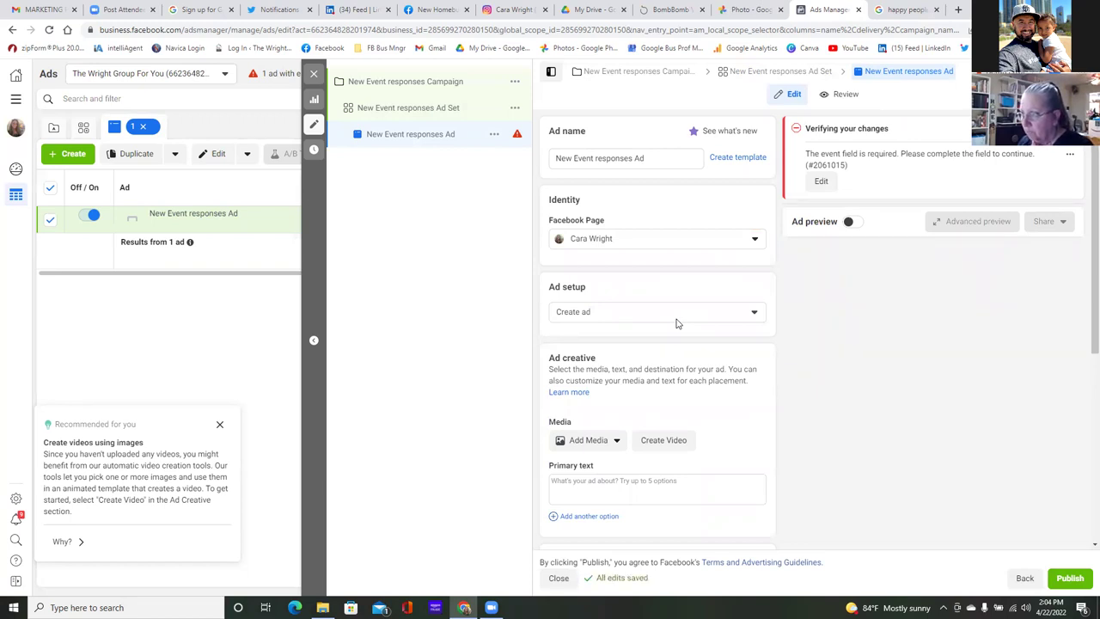
left_click(755, 316)
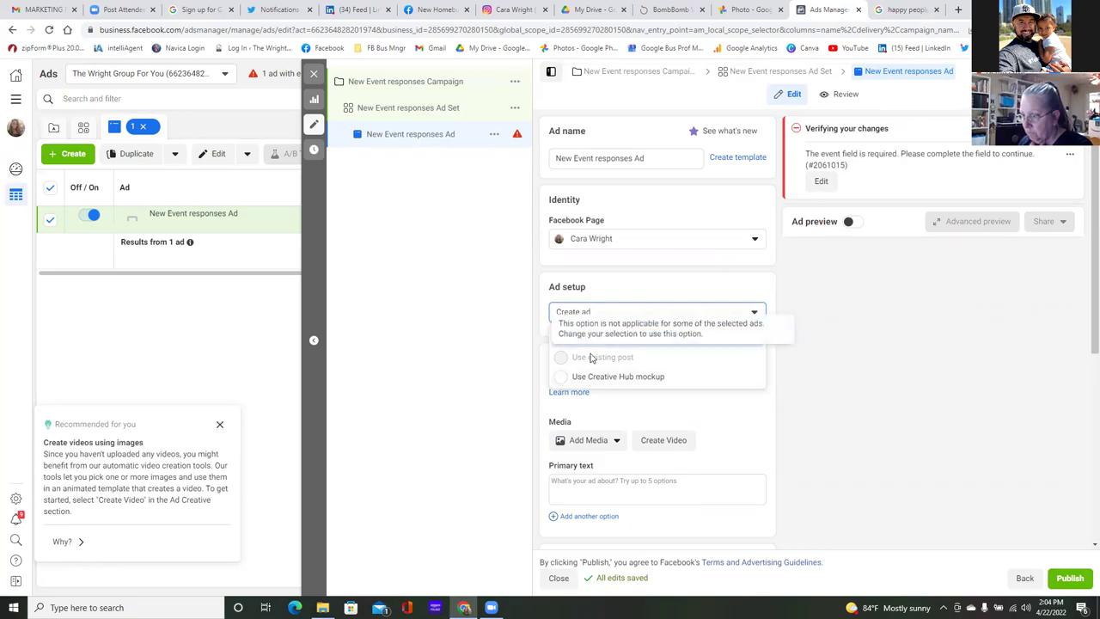
Type 'New Homebuyer Educationsl Ev' into the Facebook event field, then delete it entirely.
scroll(591, 365, "down", 3)
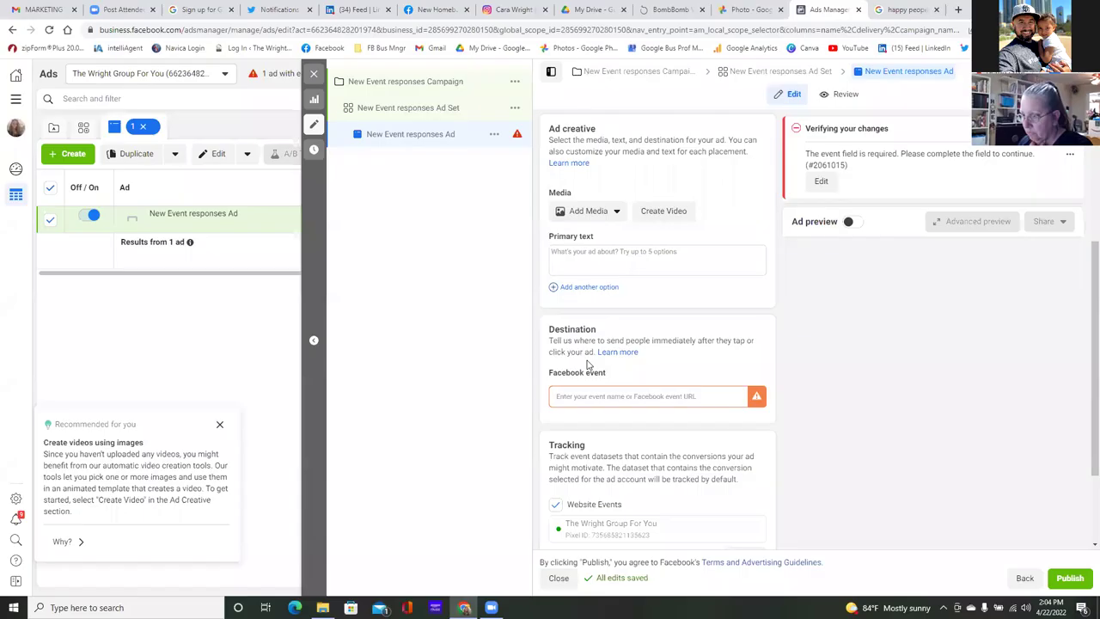
left_click(651, 396)
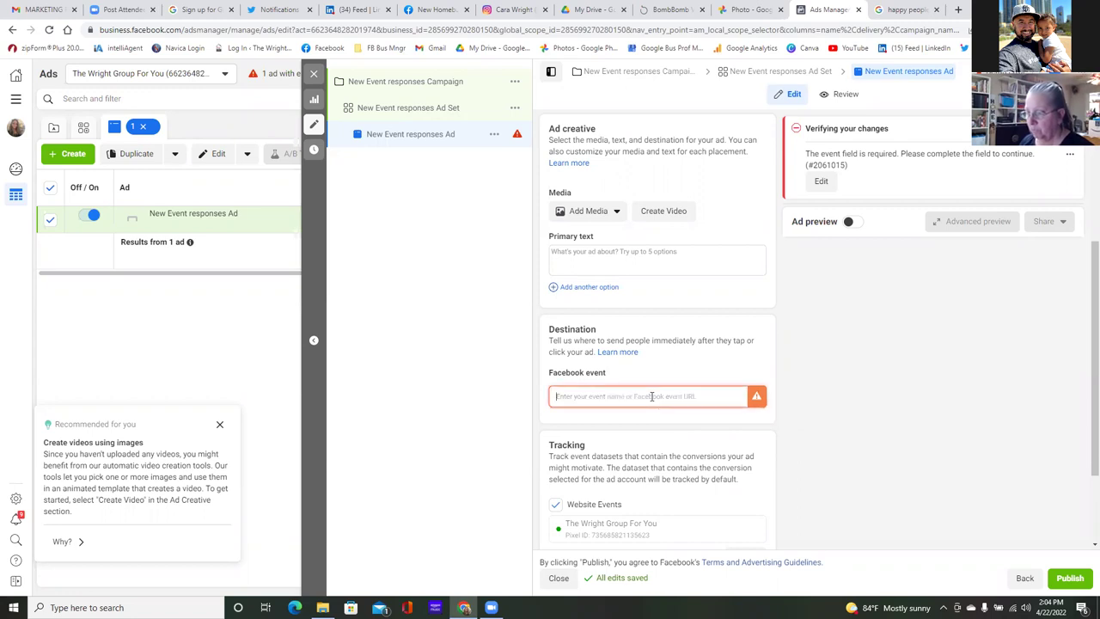
type("New")
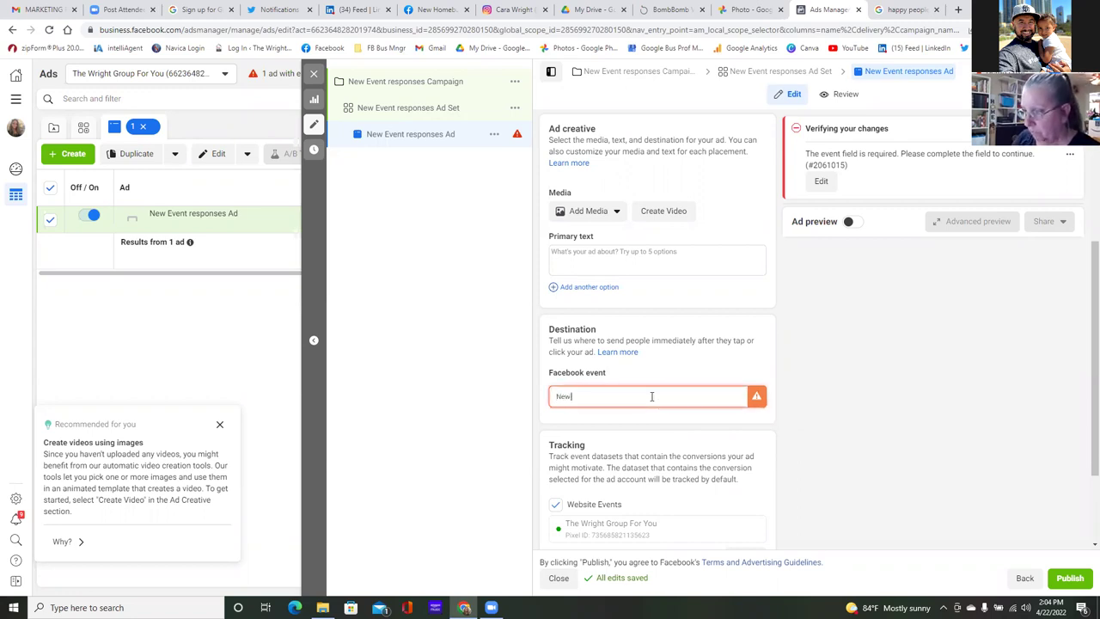
type(" Homeb")
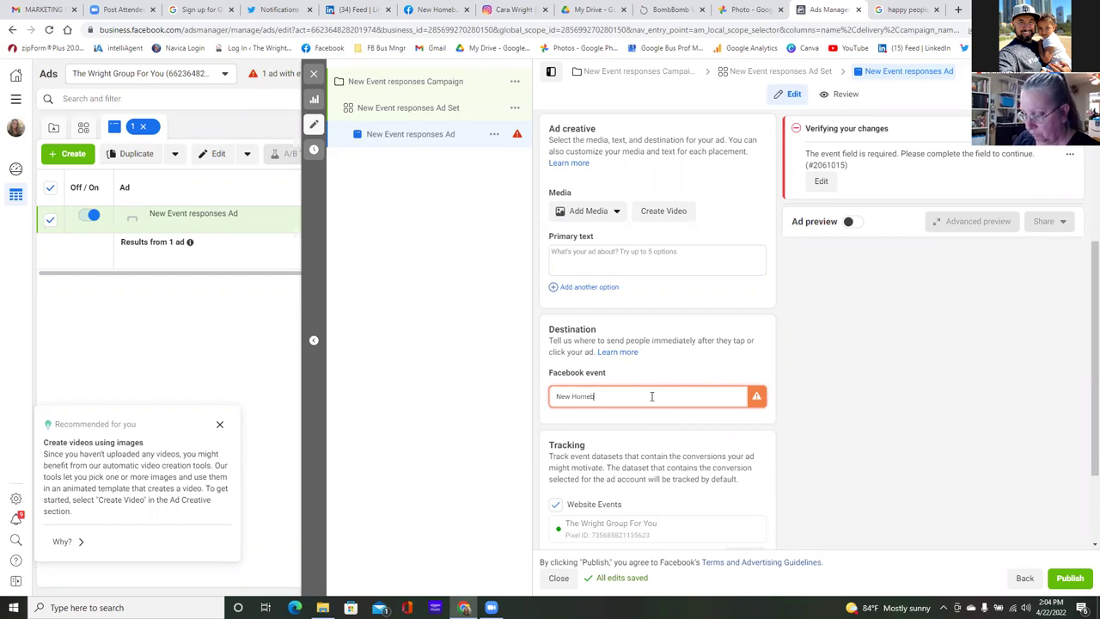
type("uyer")
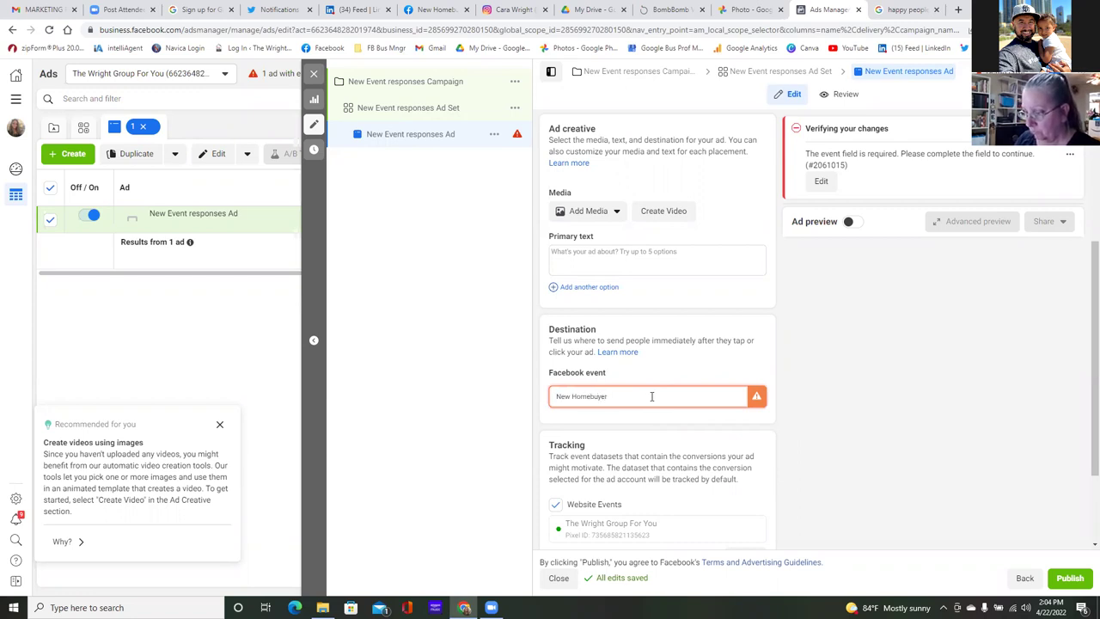
type(" Educa")
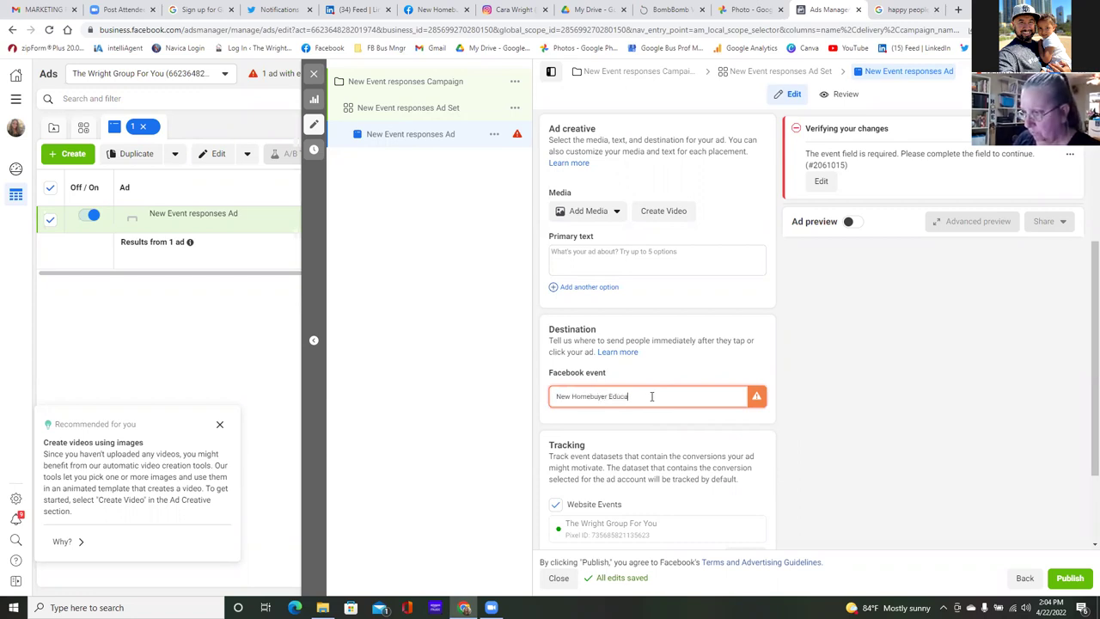
type("tions")
type("l Event")
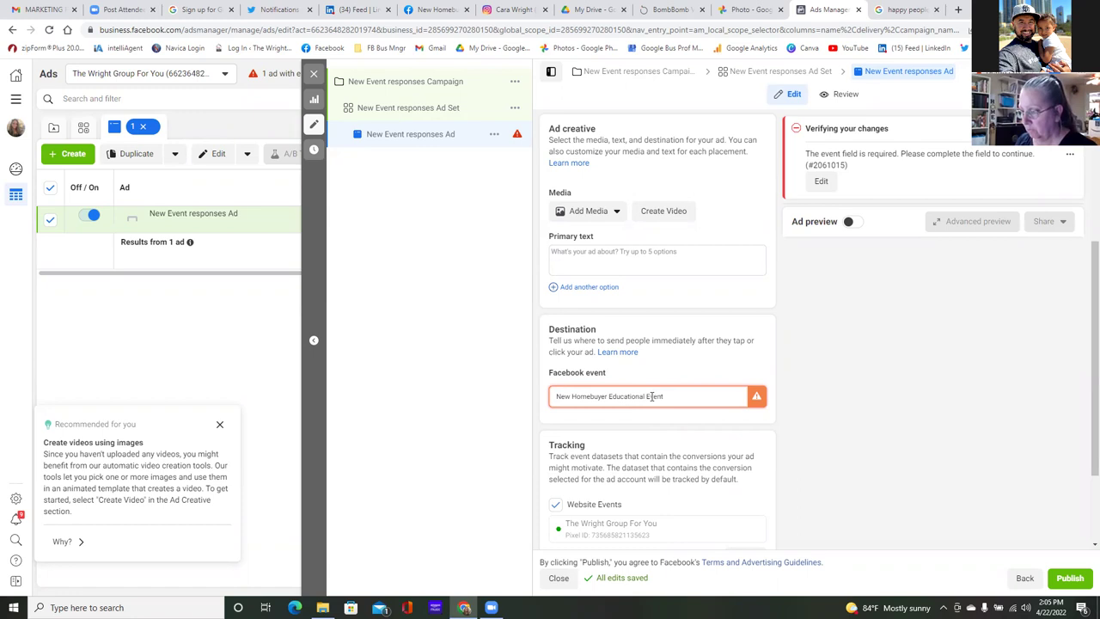
key("BackSpace")
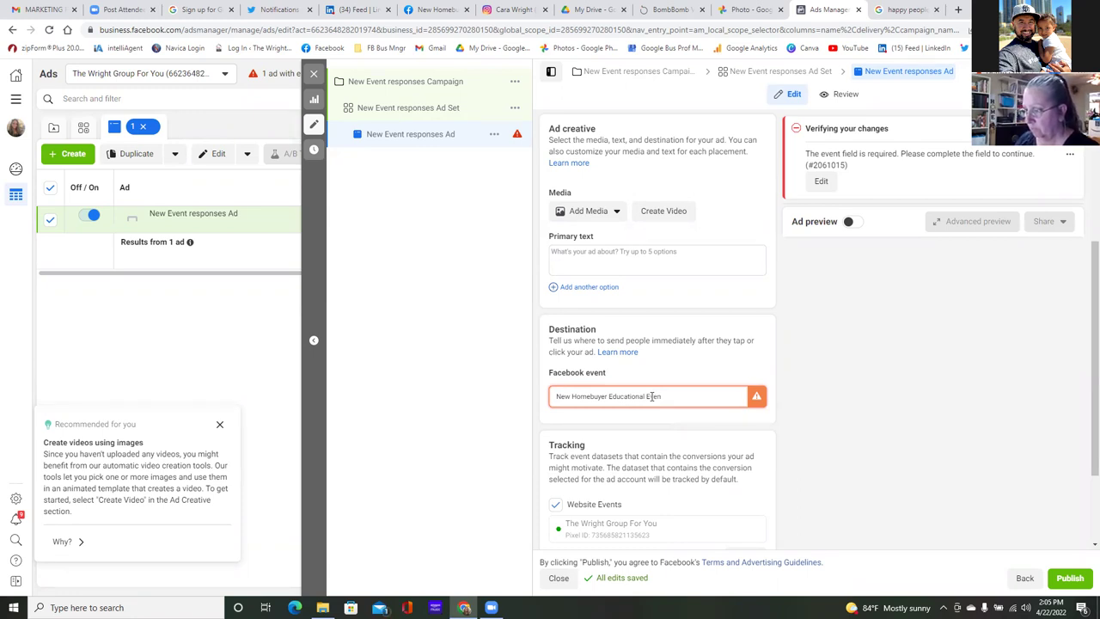
key("BackSpace")
key("BackSpace")
key("BackSpace")
key("BackSpace")
key("BackSpace")
key("BackSpace")
key("BackSpace")
key("BackSpace")
key("BackSpace")
key("BackSpace")
key("BackSpace")
key("BackSpace")
key("BackSpace")
key("BackSpace")
key("BackSpace")
key("BackSpace")
key("BackSpace")
key("BackSpace")
key("BackSpace")
key("BackSpace")
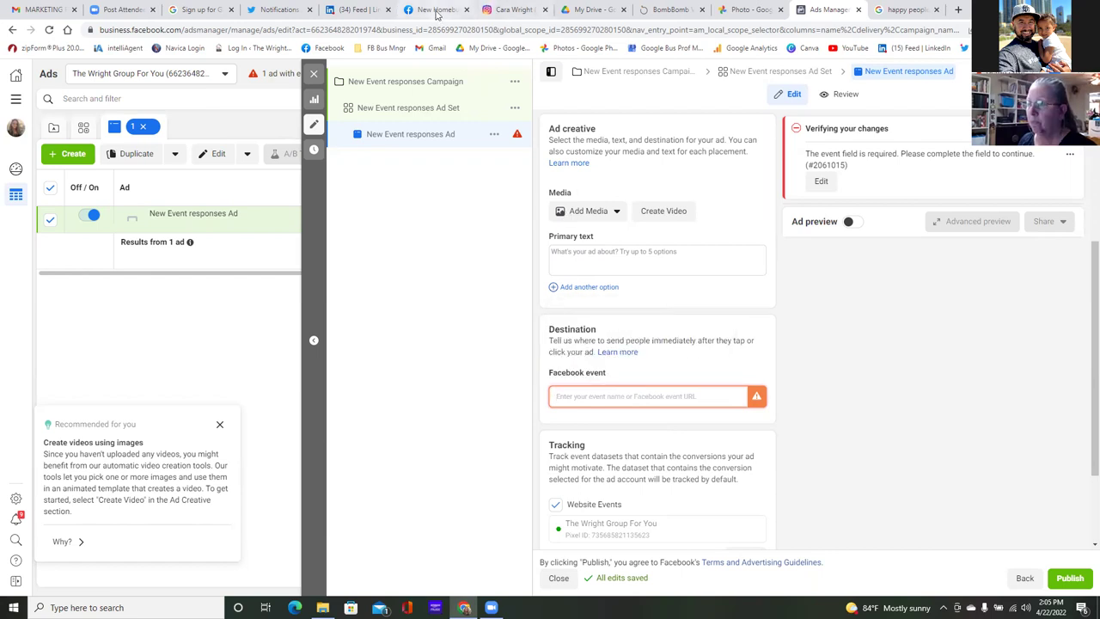
Switch to the New Homebuyer Educational Event tab and reload the page.
left_click(437, 10)
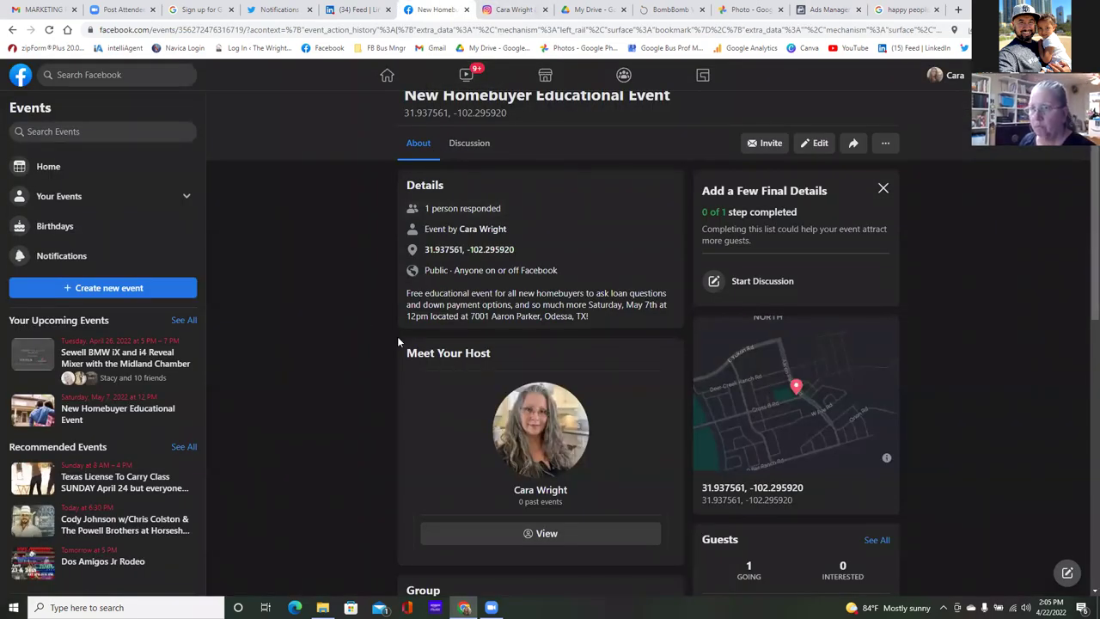
scroll(354, 319, "up", 3)
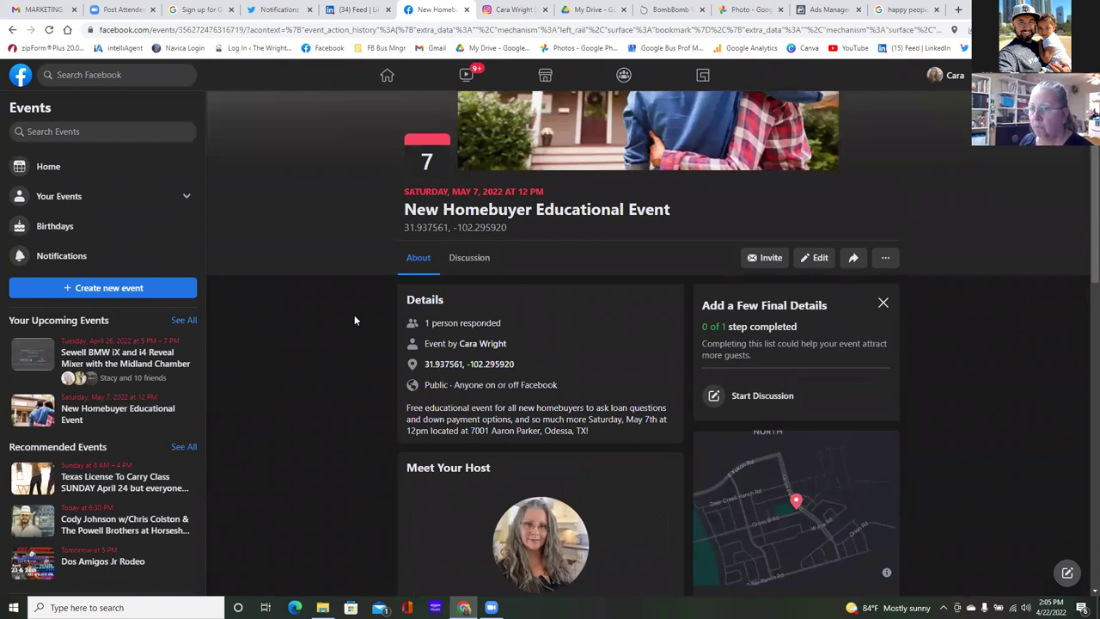
scroll(354, 320, "up", 1)
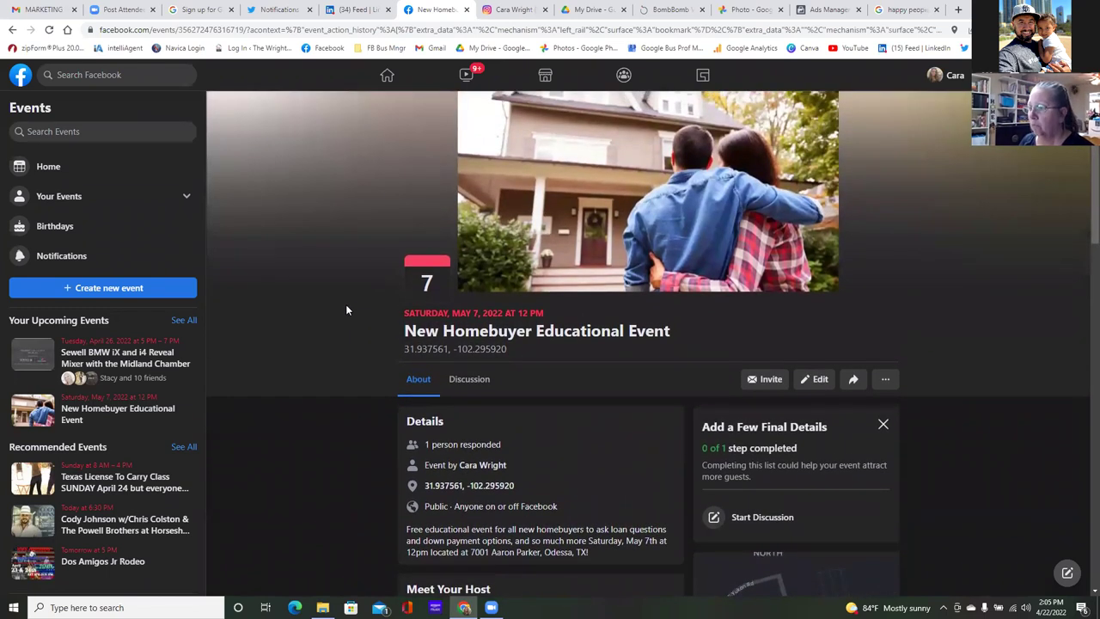
scroll(346, 309, "down", 5)
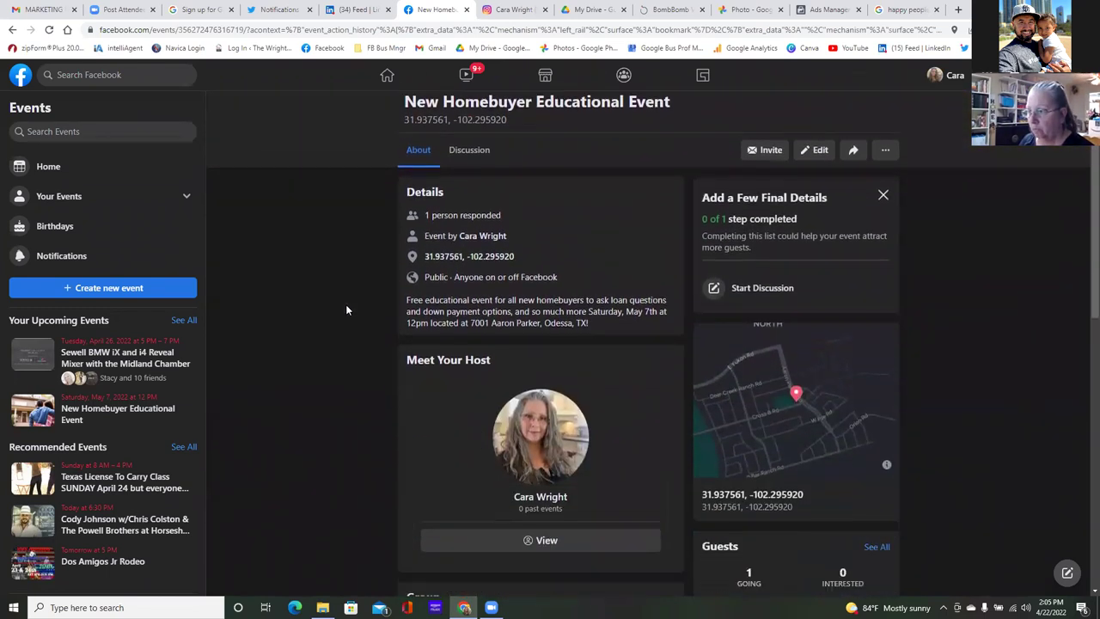
scroll(346, 308, "up", 5)
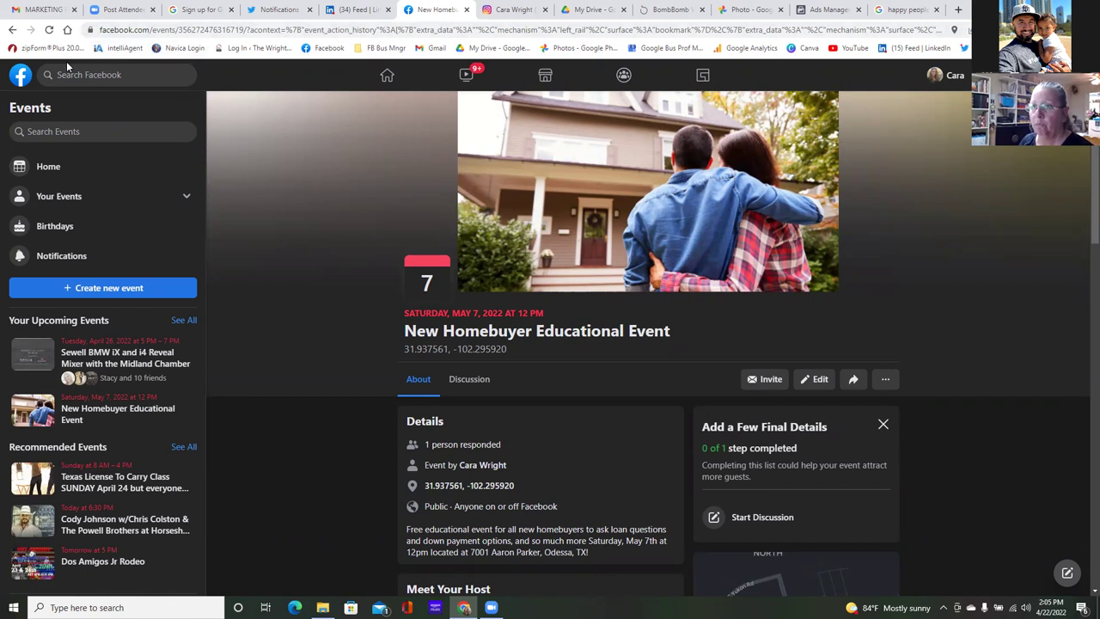
left_click(49, 31)
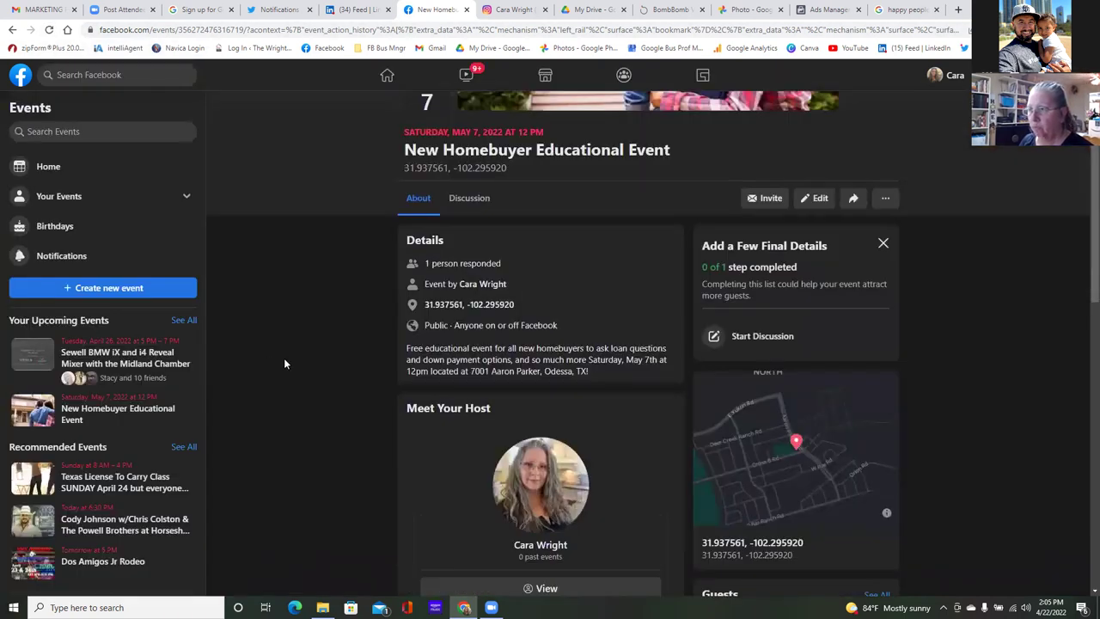
scroll(283, 364, "up", 2)
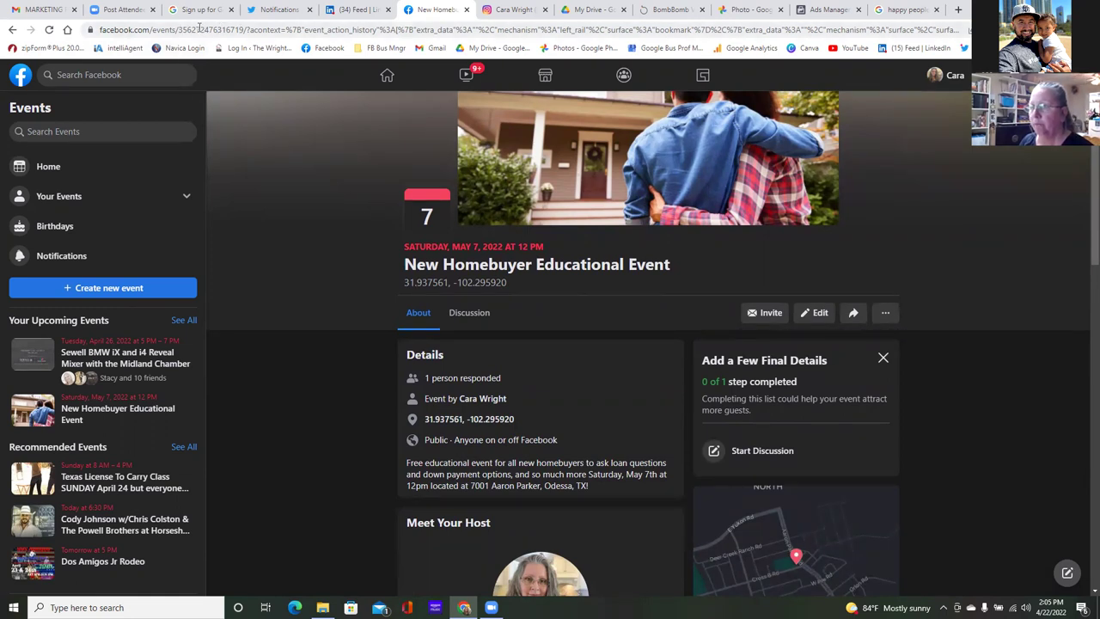
Copy the event page's address up to its event ID and return to Ads Manager.
left_click(243, 29)
left_click(242, 29)
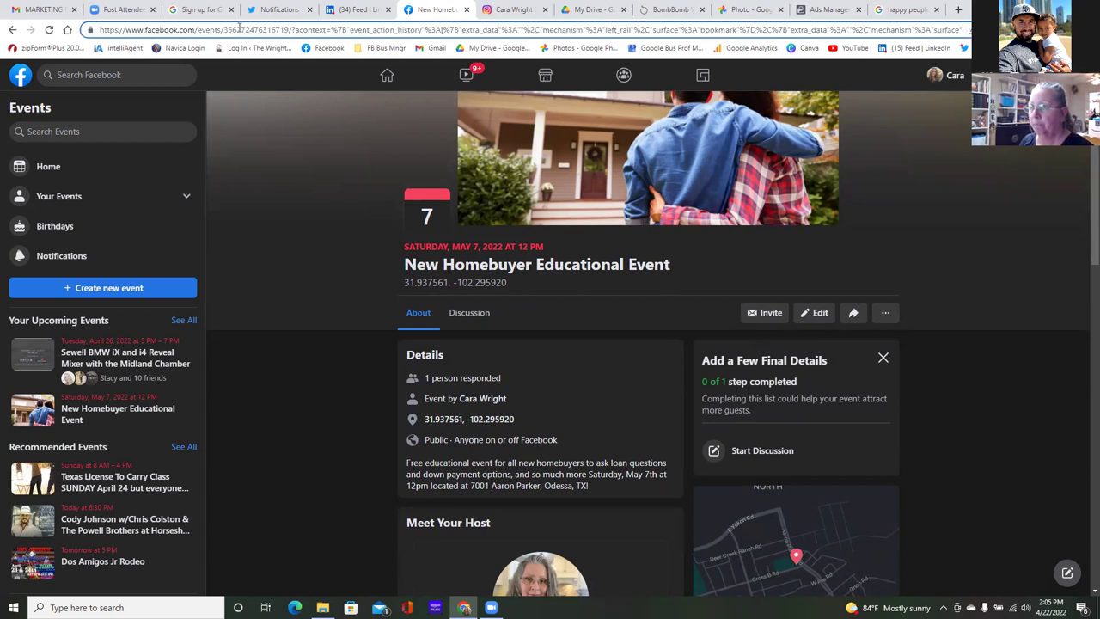
left_click_drag(289, 30, 119, 31)
right_click(118, 32)
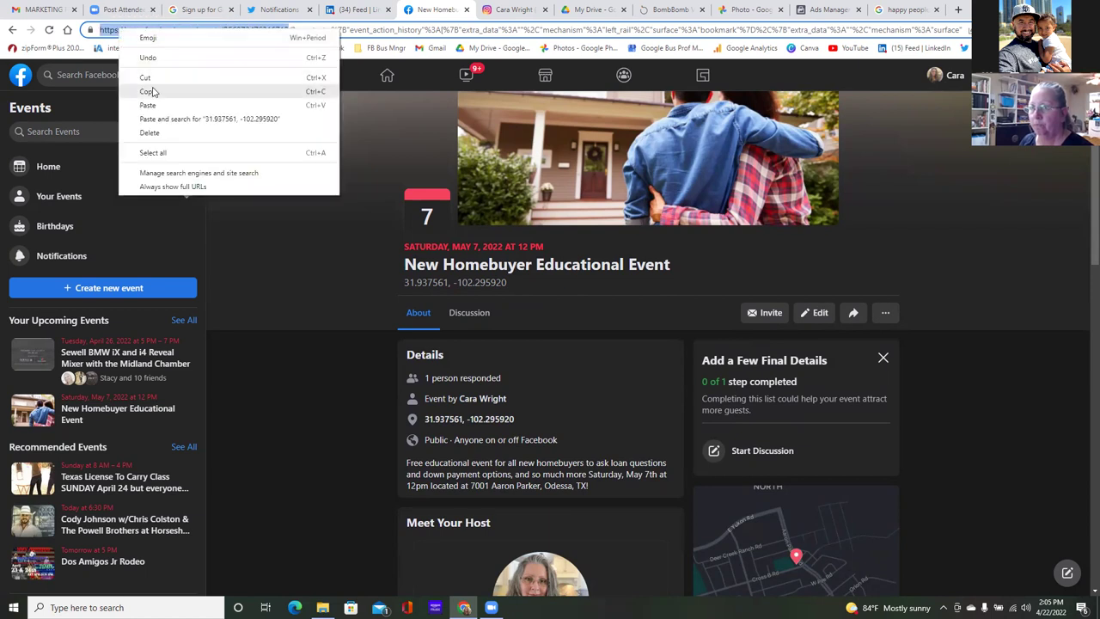
left_click(155, 91)
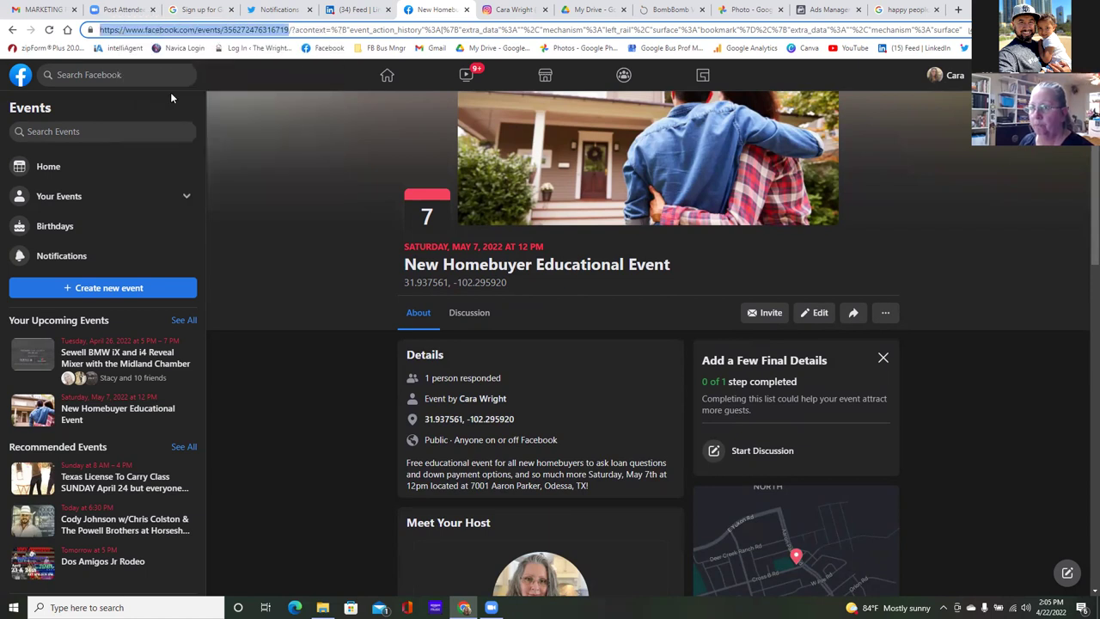
left_click(821, 11)
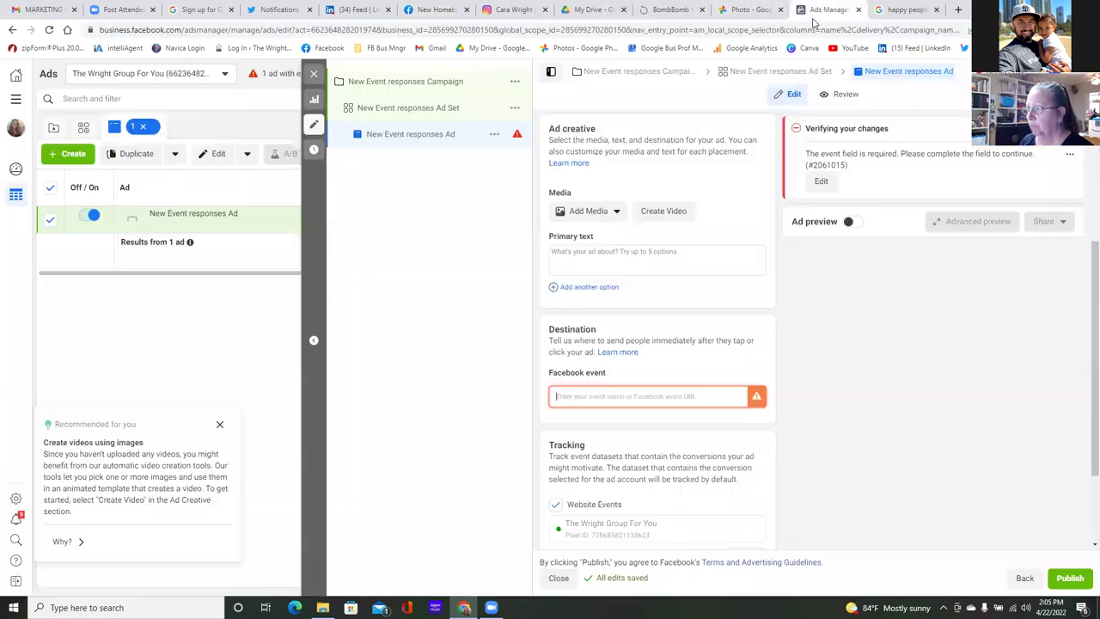
Paste the event address into the Facebook event field and select New Homebuyer Educational Event.
right_click(598, 397)
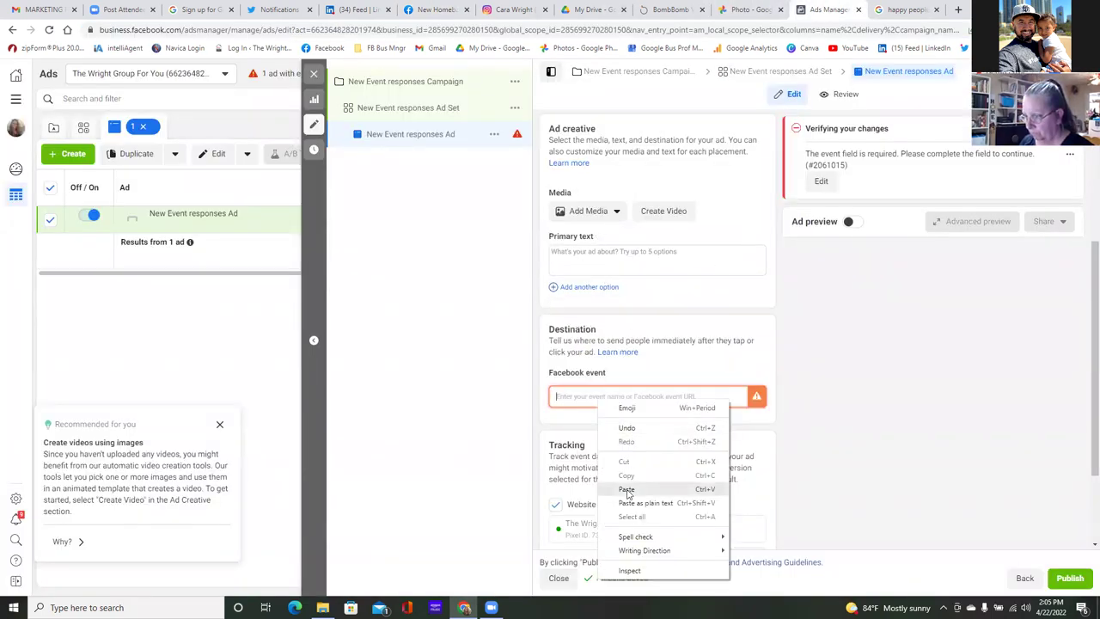
left_click(627, 490)
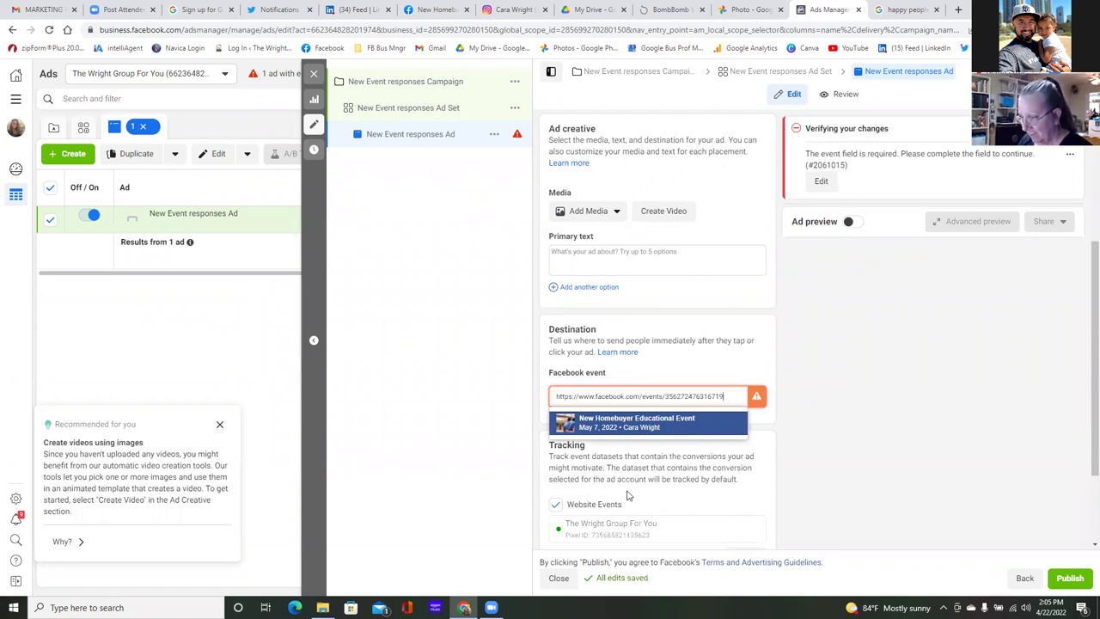
scroll(679, 502, "down", 1)
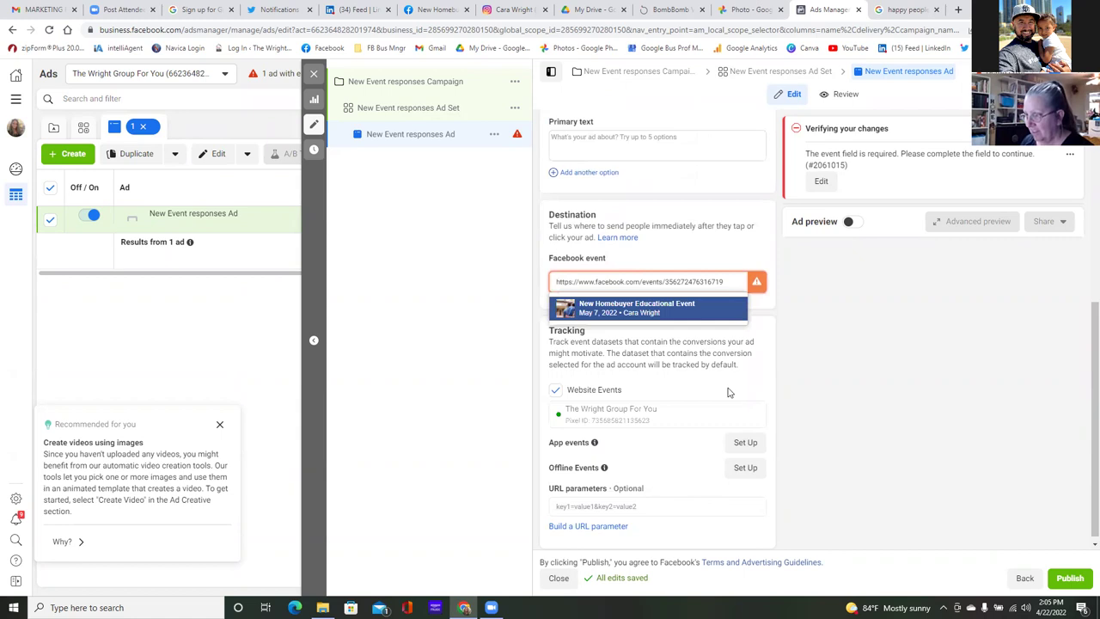
left_click(715, 306)
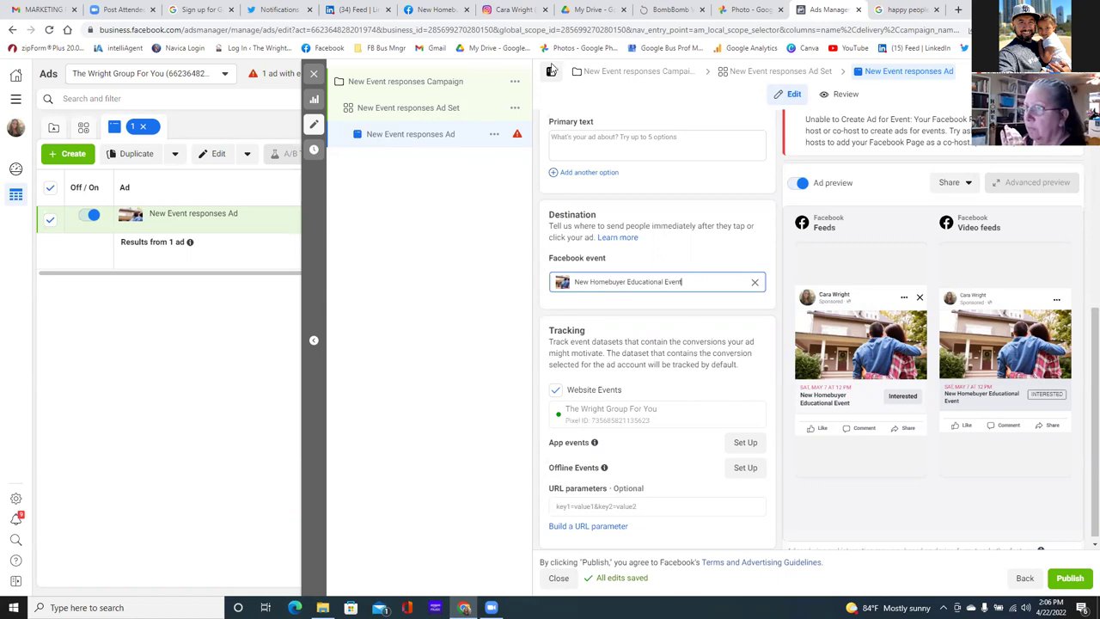
Copy the description text from the New Homebuyer Educational Event page.
left_click(434, 10)
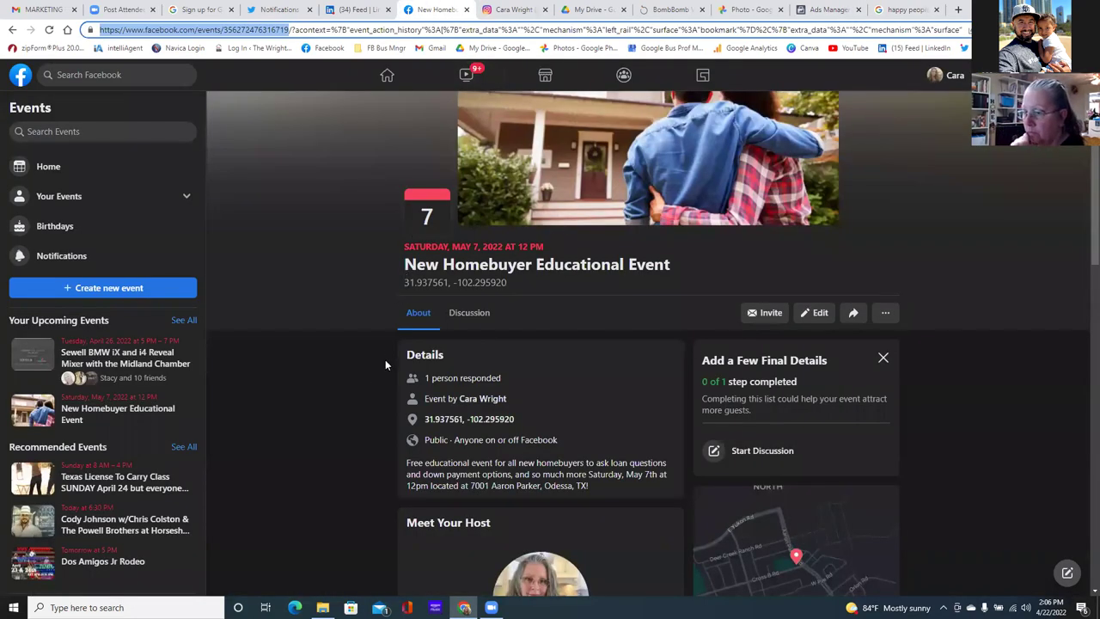
scroll(334, 408, "down", 2)
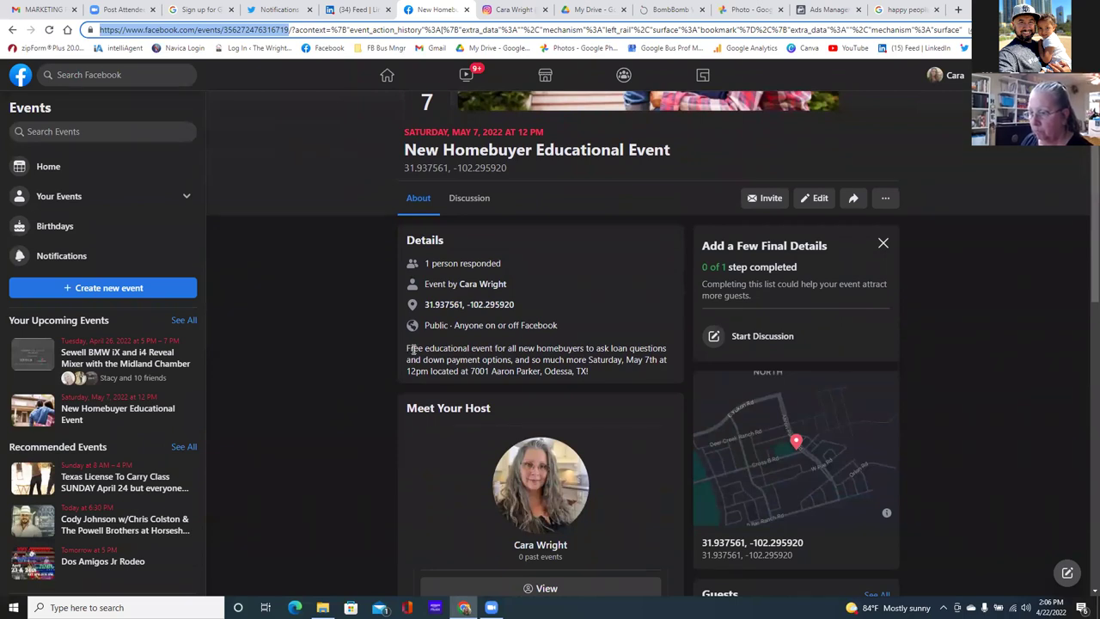
left_click_drag(405, 347, 588, 371)
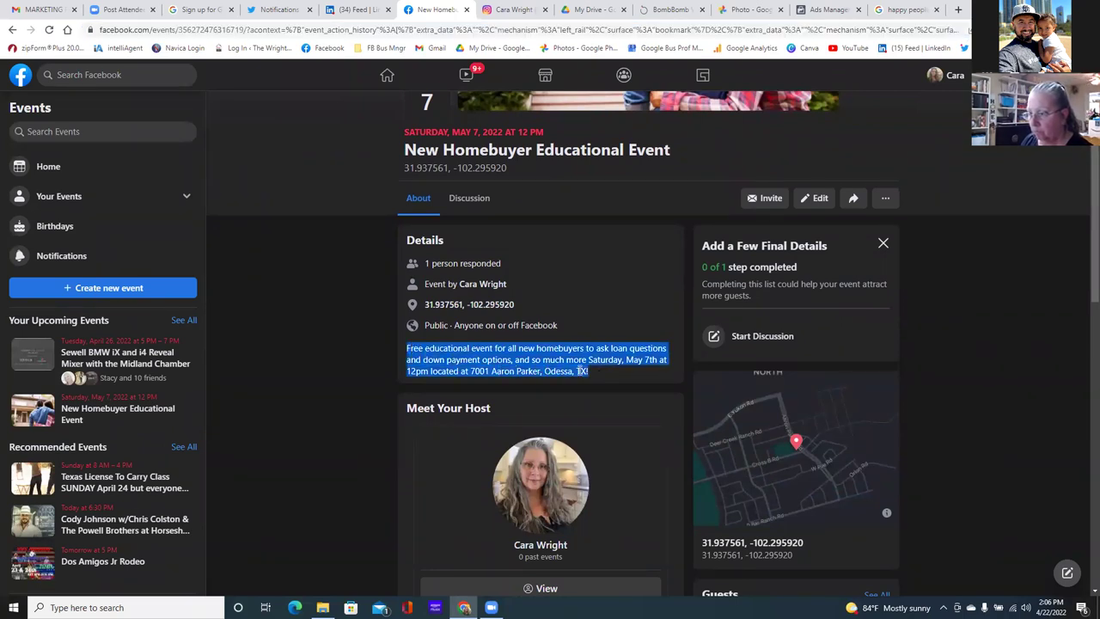
right_click(585, 353)
left_click(607, 364)
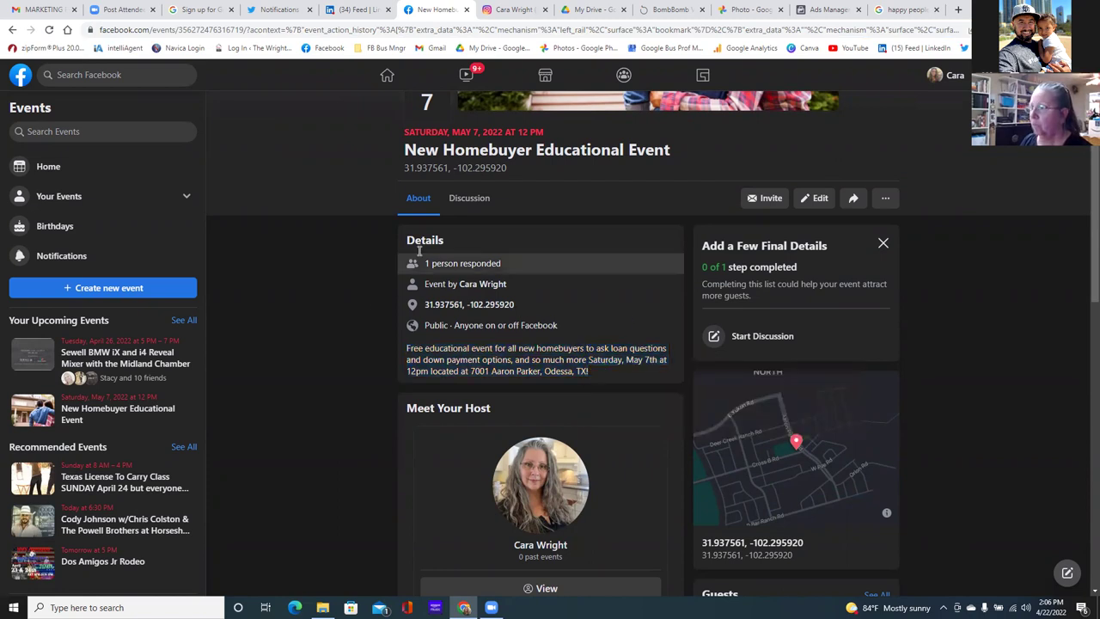
Paste the event description into the ad's Primary text.
left_click(838, 11)
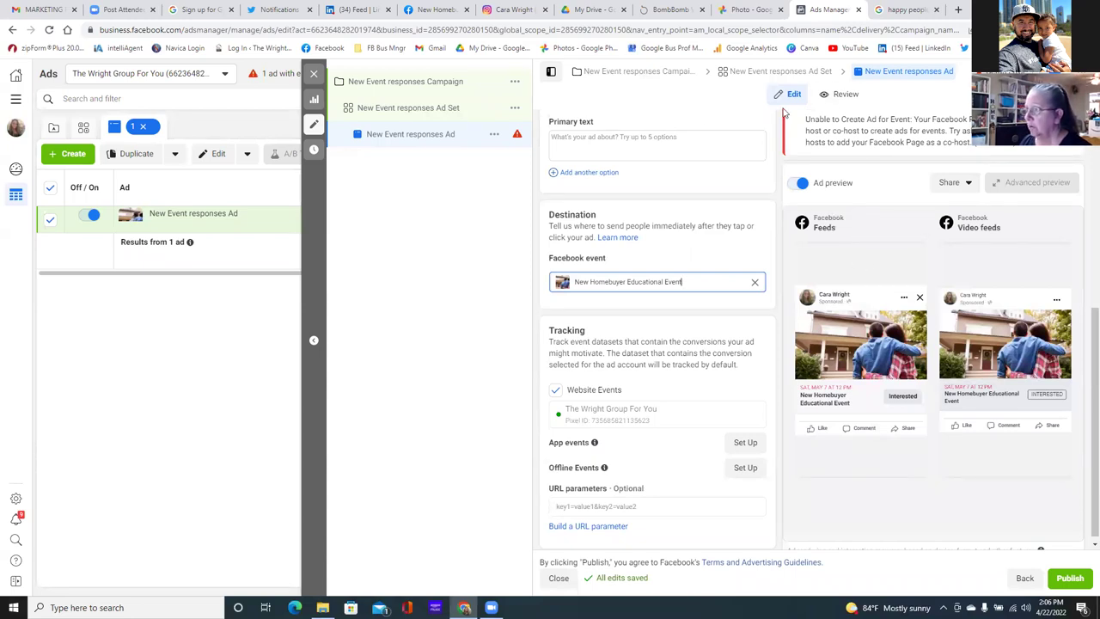
left_click(561, 143)
right_click(558, 143)
left_click(586, 231)
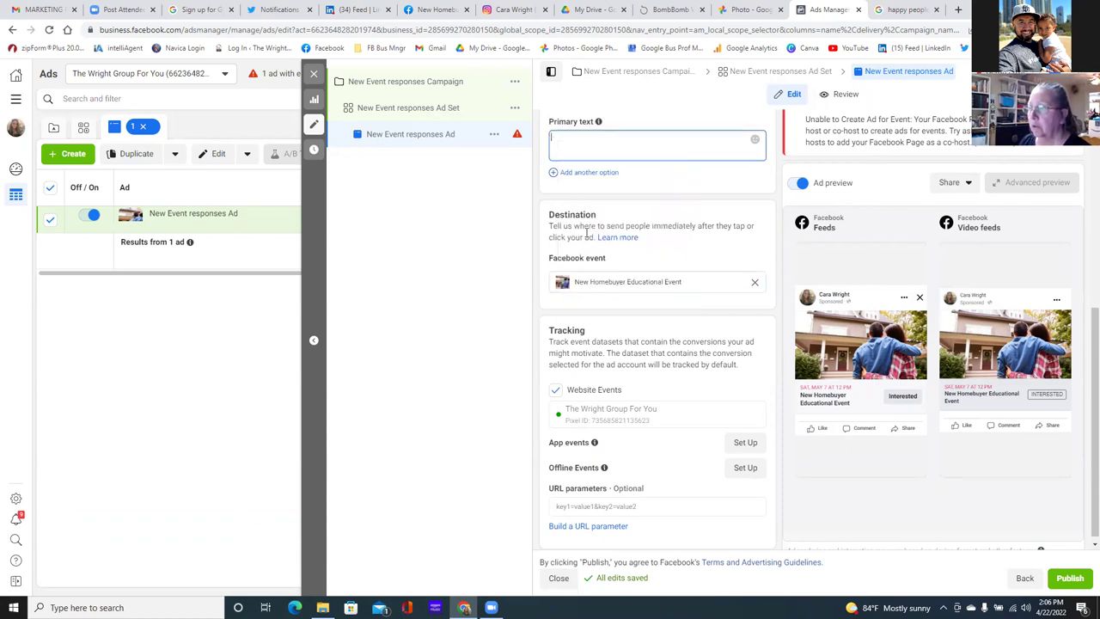
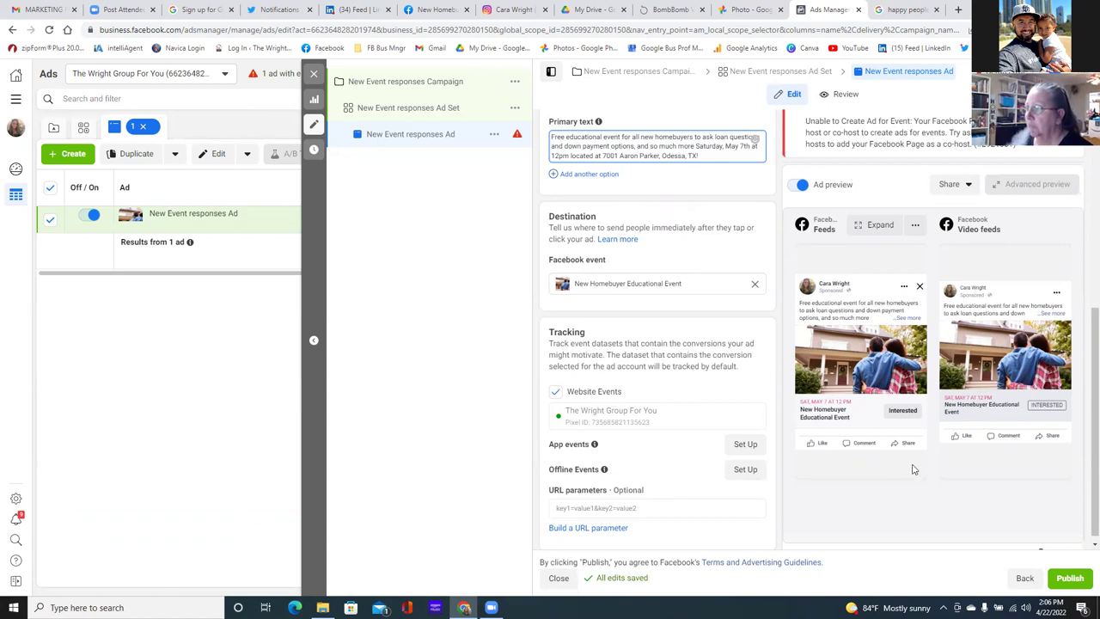
Put the 'Saturday' date line after a blank line, add '!' after 'so much more', and publish.
left_click(695, 146)
key("Return")
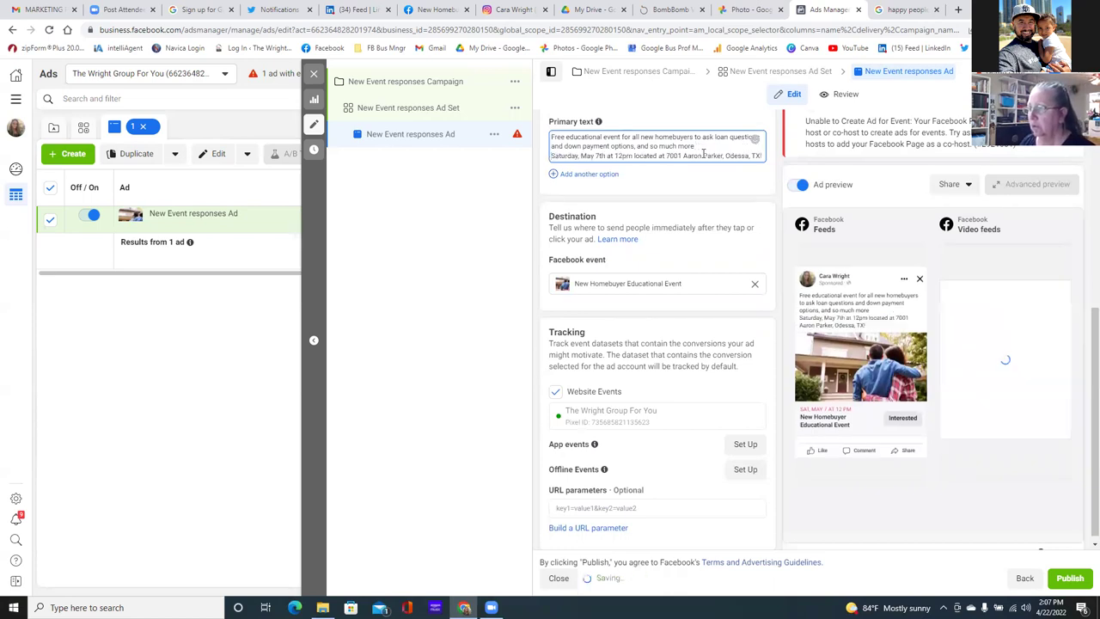
key("Return")
left_click(696, 146)
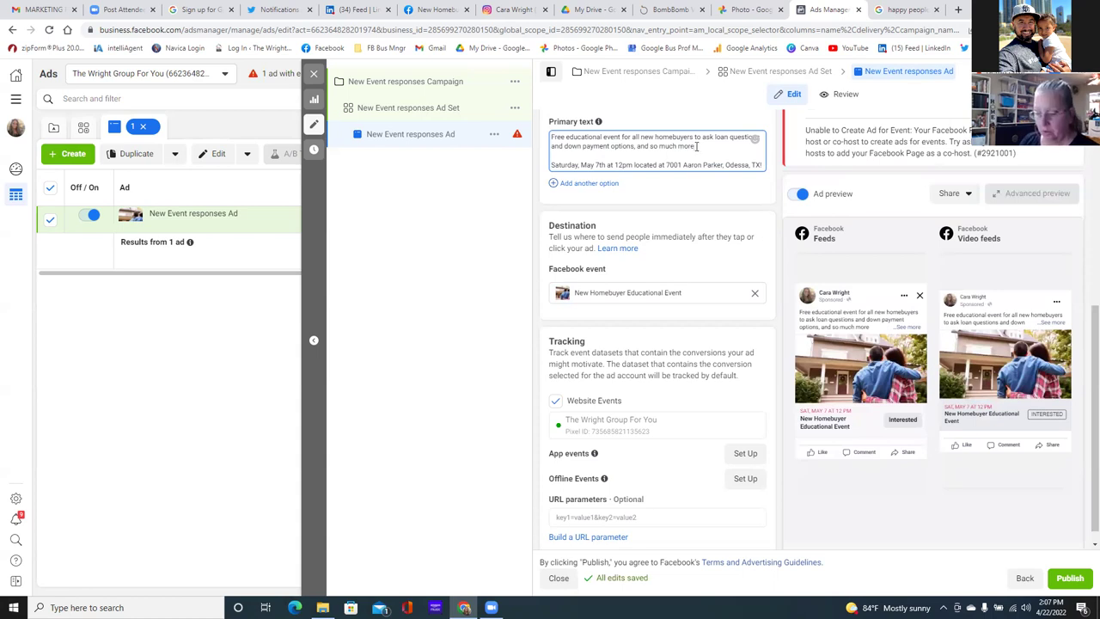
type("!")
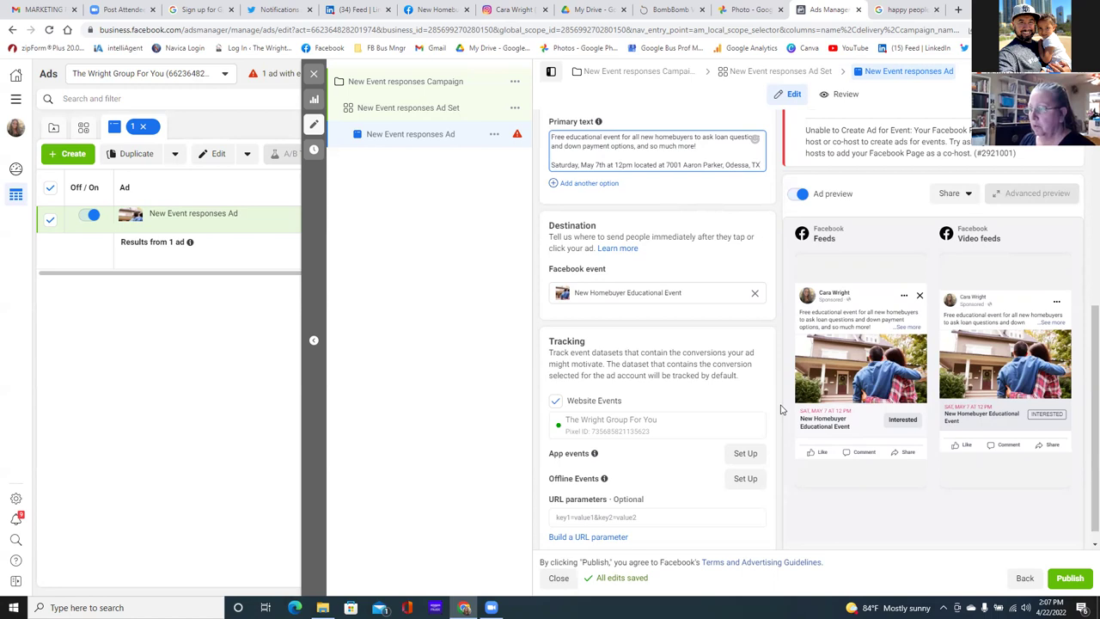
left_click(1071, 579)
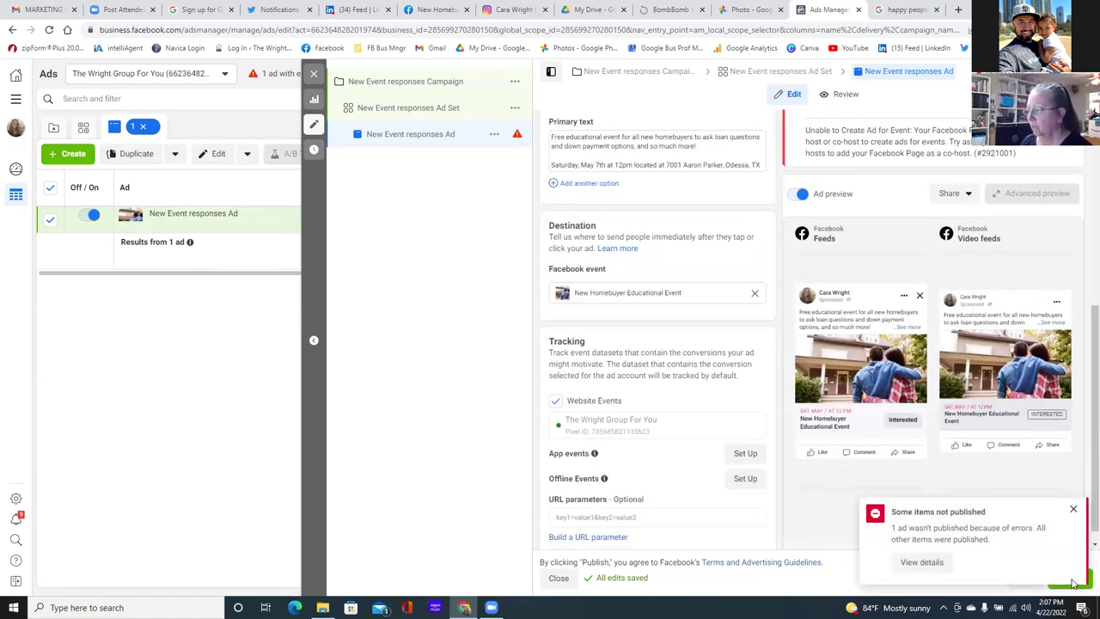
Scroll up to the error saying the Page must be an event host, then switch to the event page.
scroll(1008, 464, "up", 4)
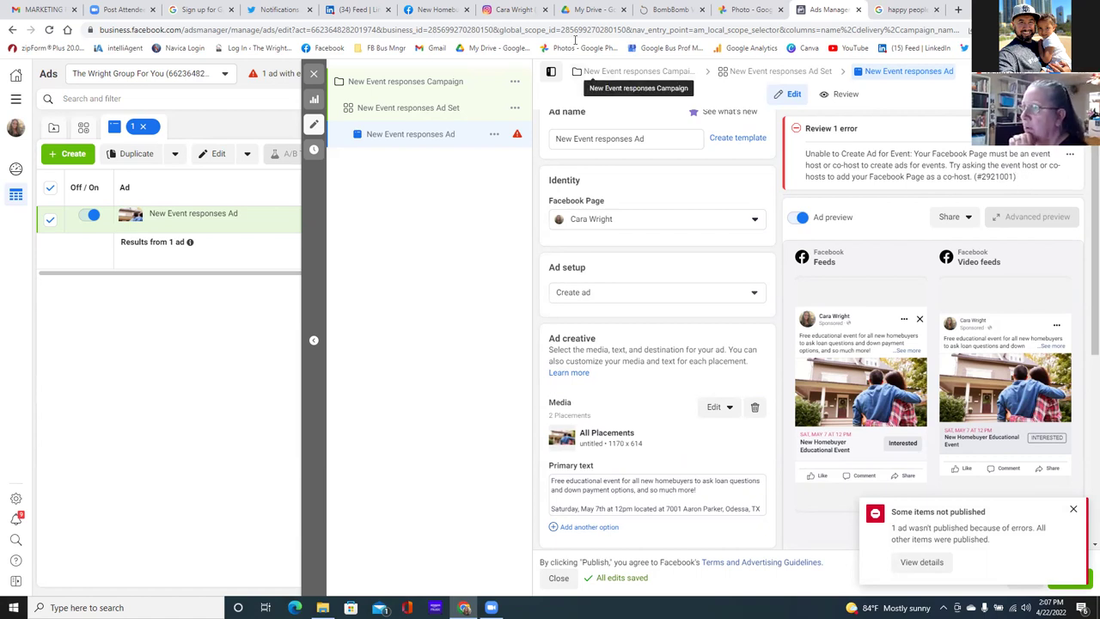
left_click(437, 12)
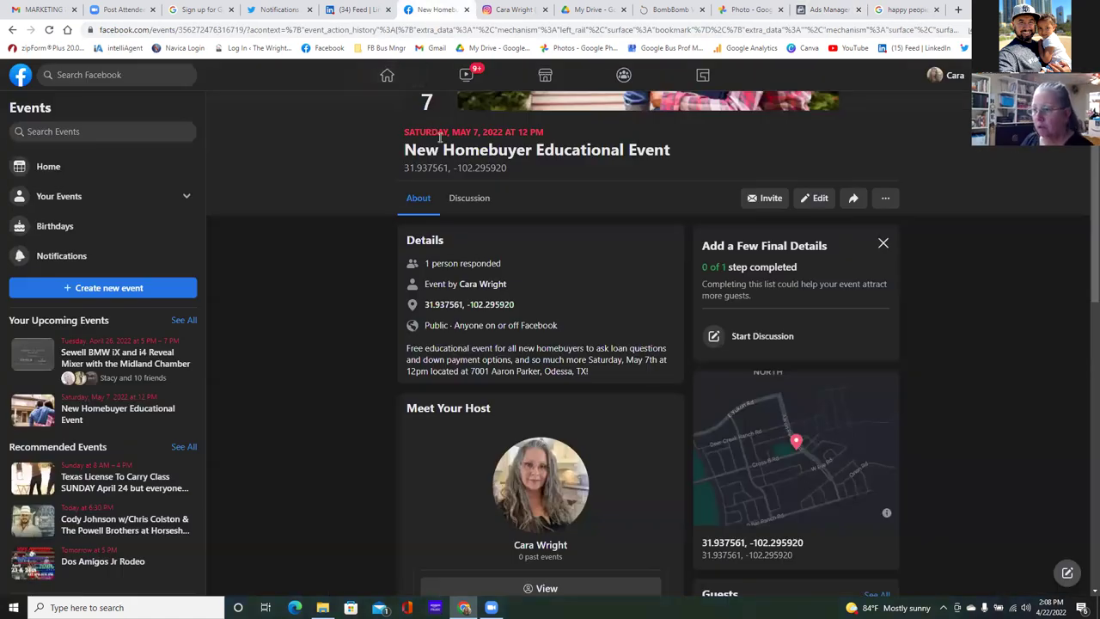
Copy the New Homebuyer Educational Event page's full URL from the address bar and return to Ads Manager.
scroll(437, 462, "down", 2)
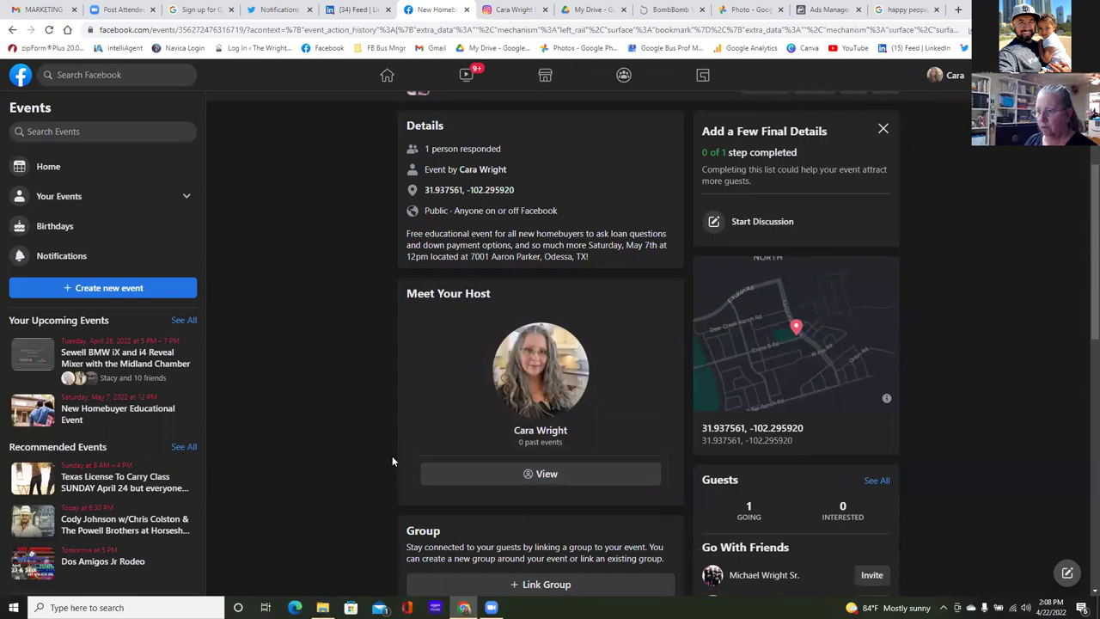
scroll(402, 452, "up", 3)
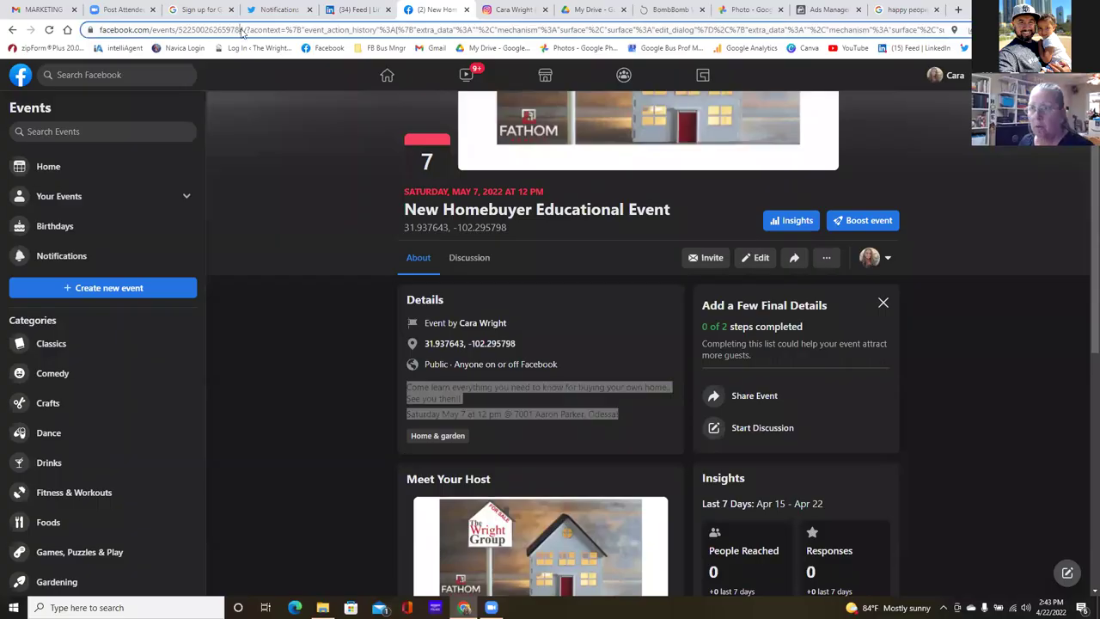
left_click(242, 31)
left_click(244, 30)
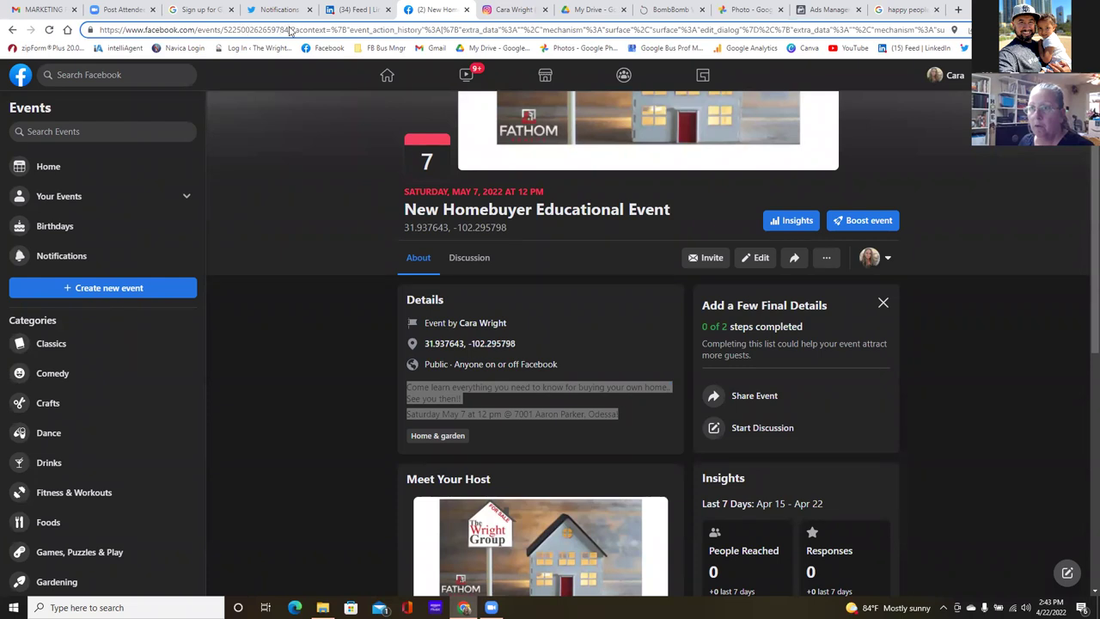
left_click_drag(291, 31, 96, 31)
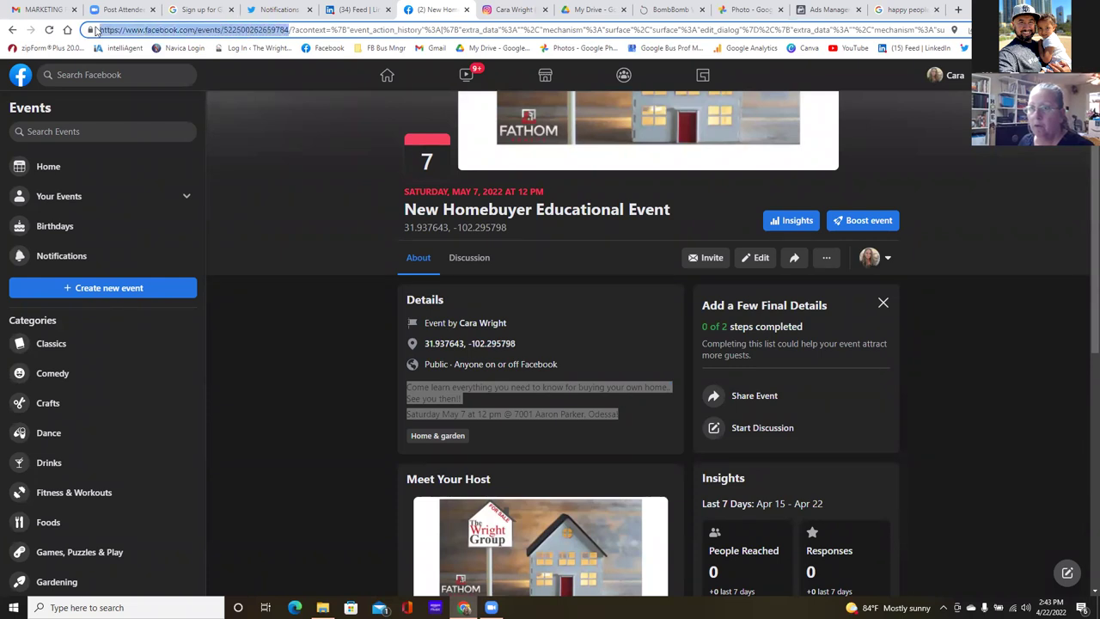
right_click(140, 29)
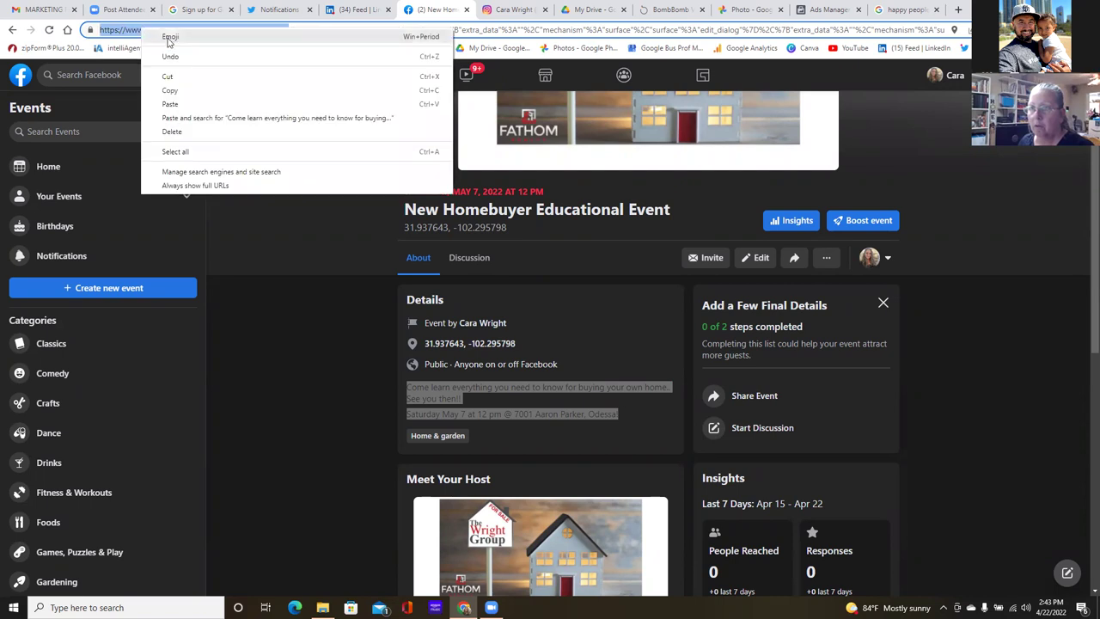
left_click(170, 91)
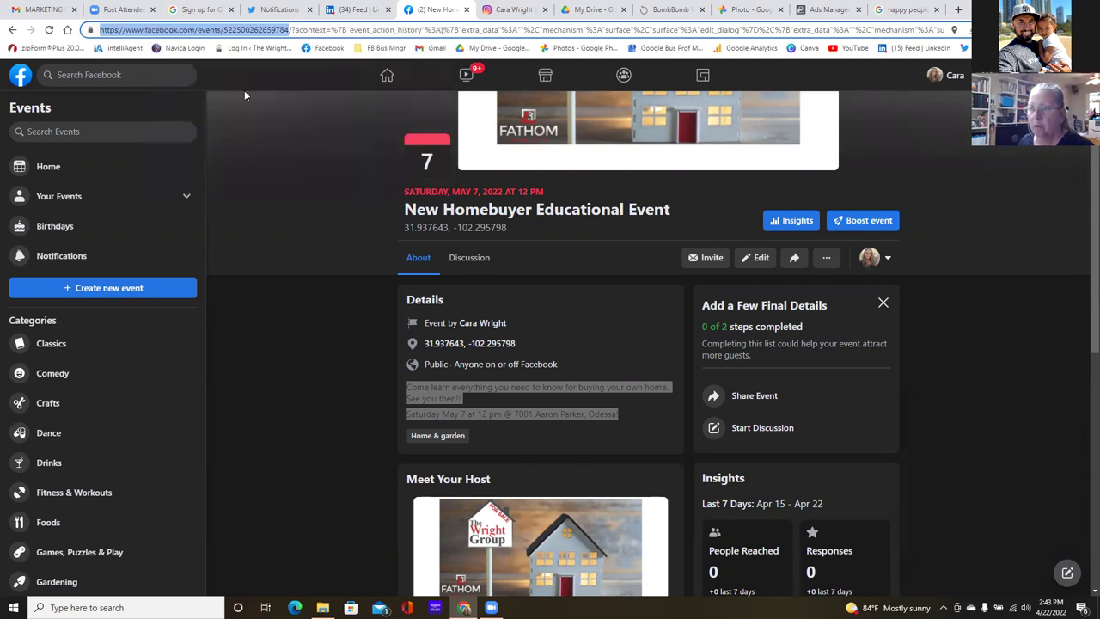
left_click(827, 10)
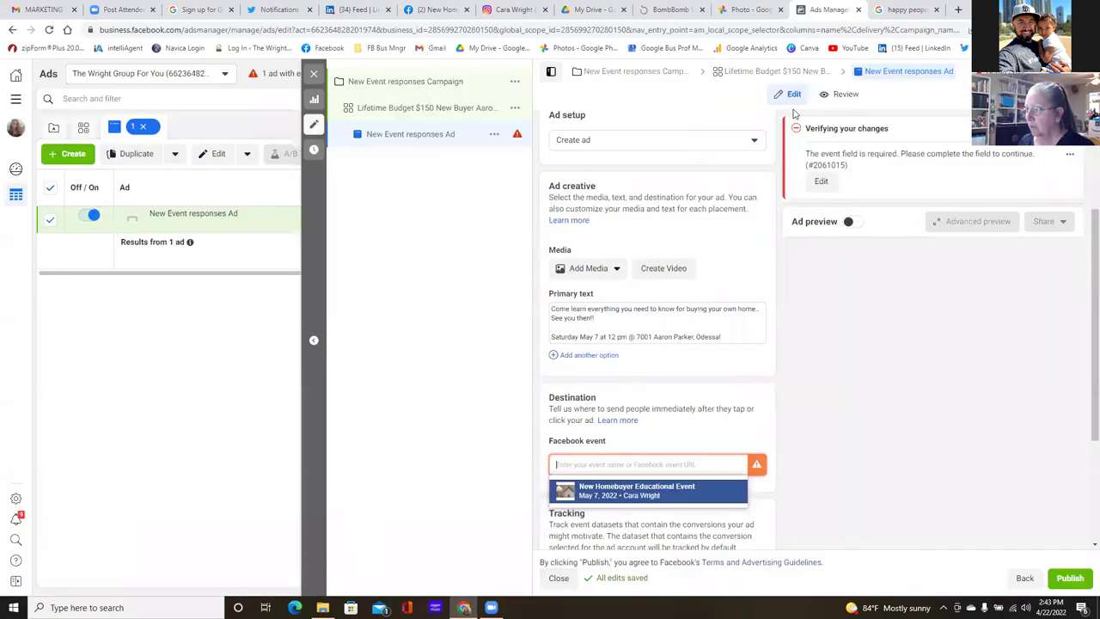
Paste the event URL into the Facebook event field and select New Homebuyer Educational Event, then review the feed previews.
right_click(614, 465)
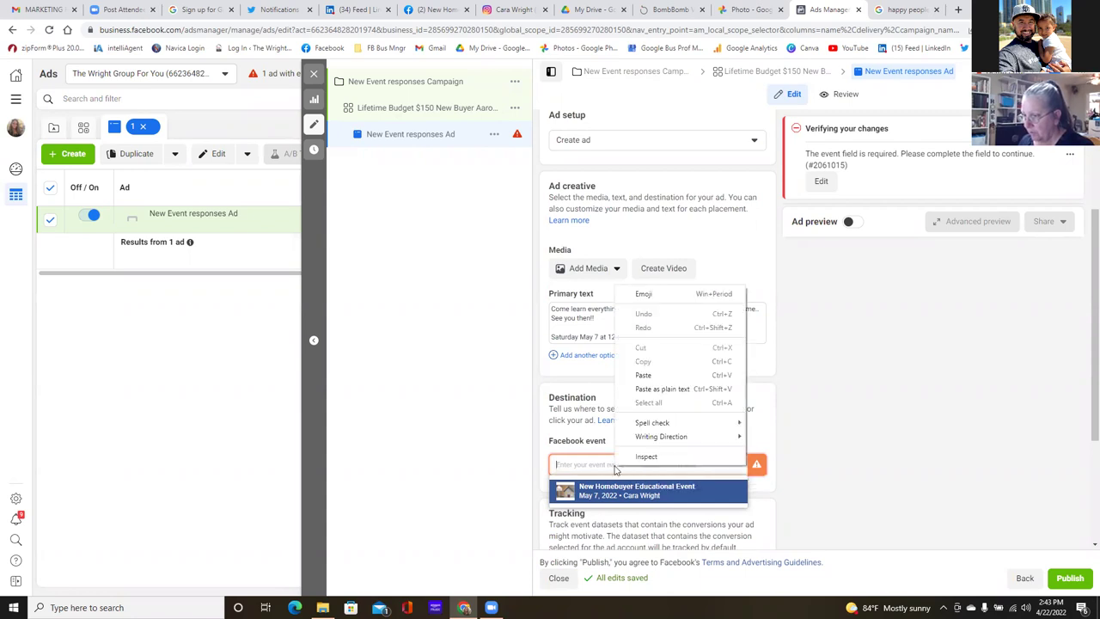
left_click(645, 376)
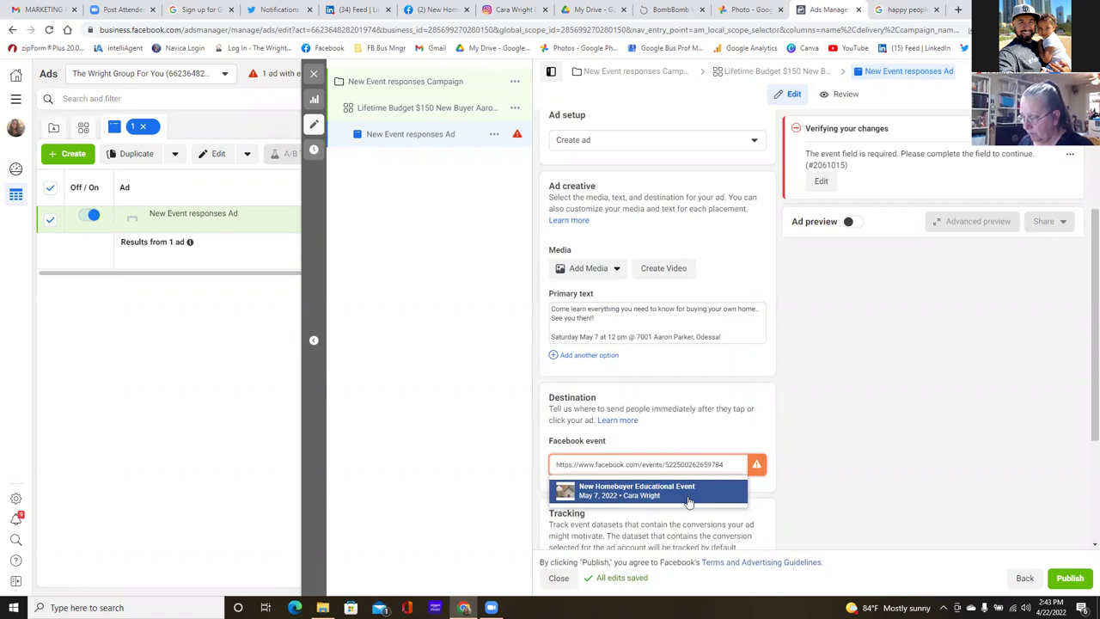
left_click(640, 494)
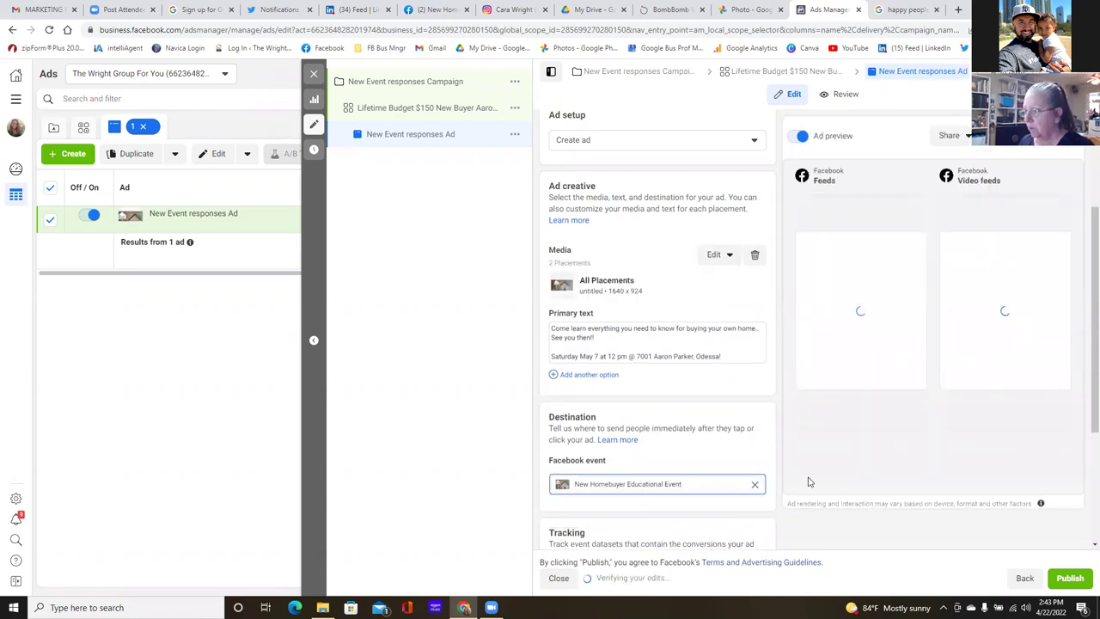
scroll(794, 520, "down", 2)
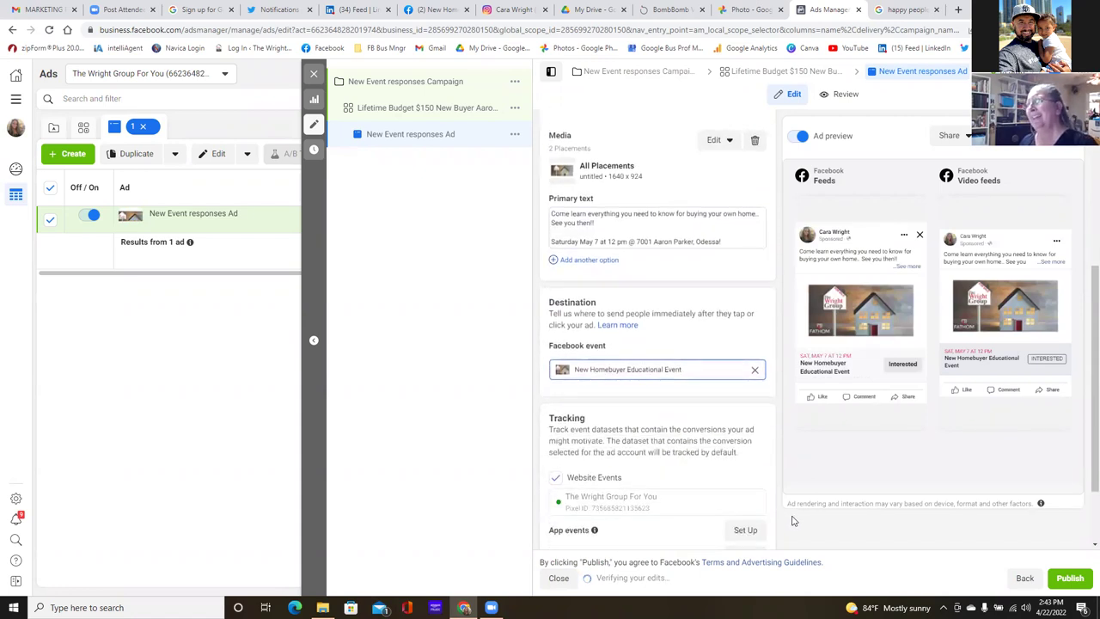
scroll(679, 430, "down", 2)
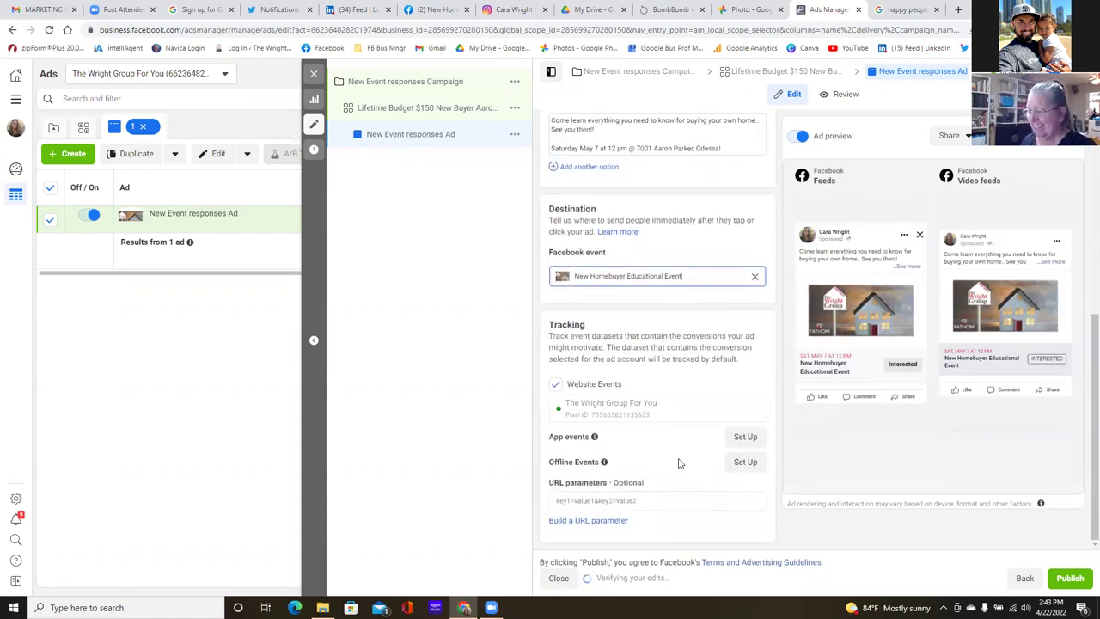
scroll(660, 443, "up", 4)
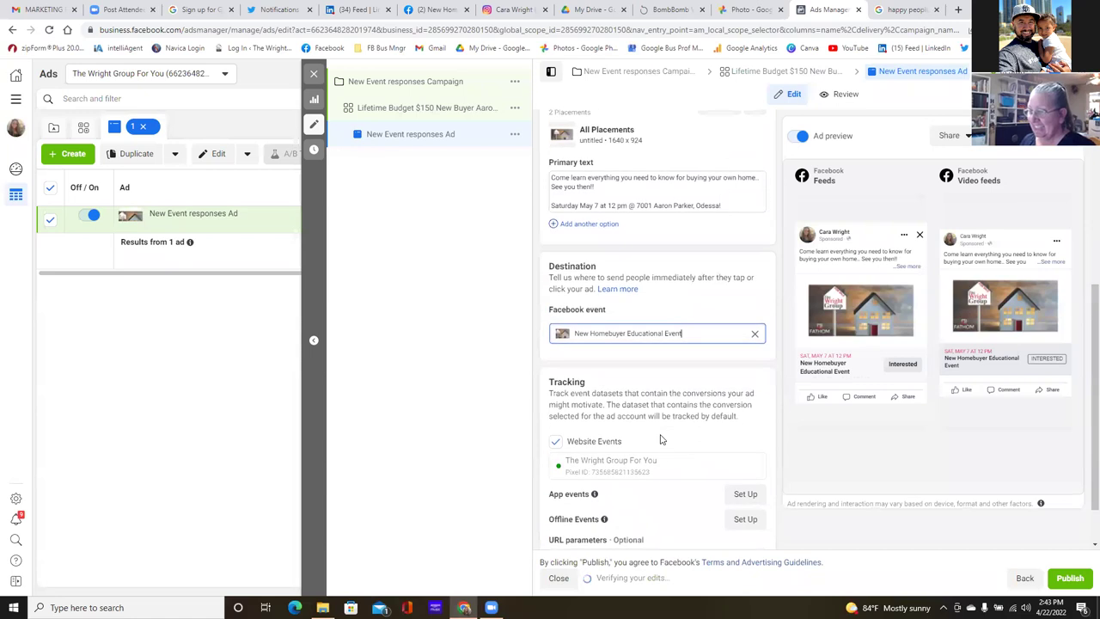
scroll(660, 440, "up", 3)
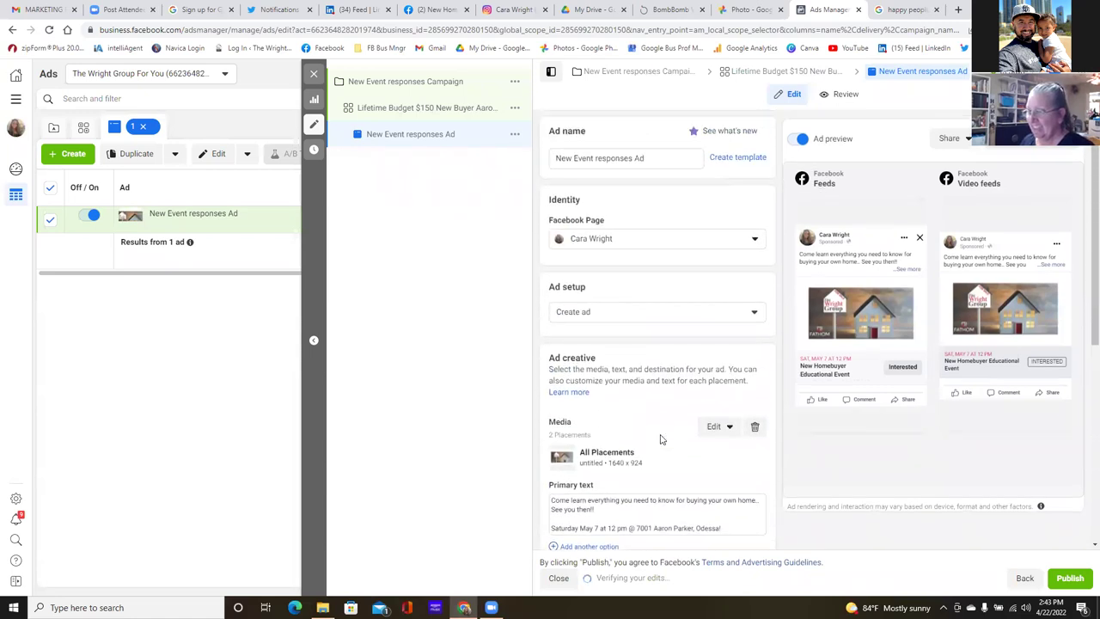
scroll(675, 447, "down", 3)
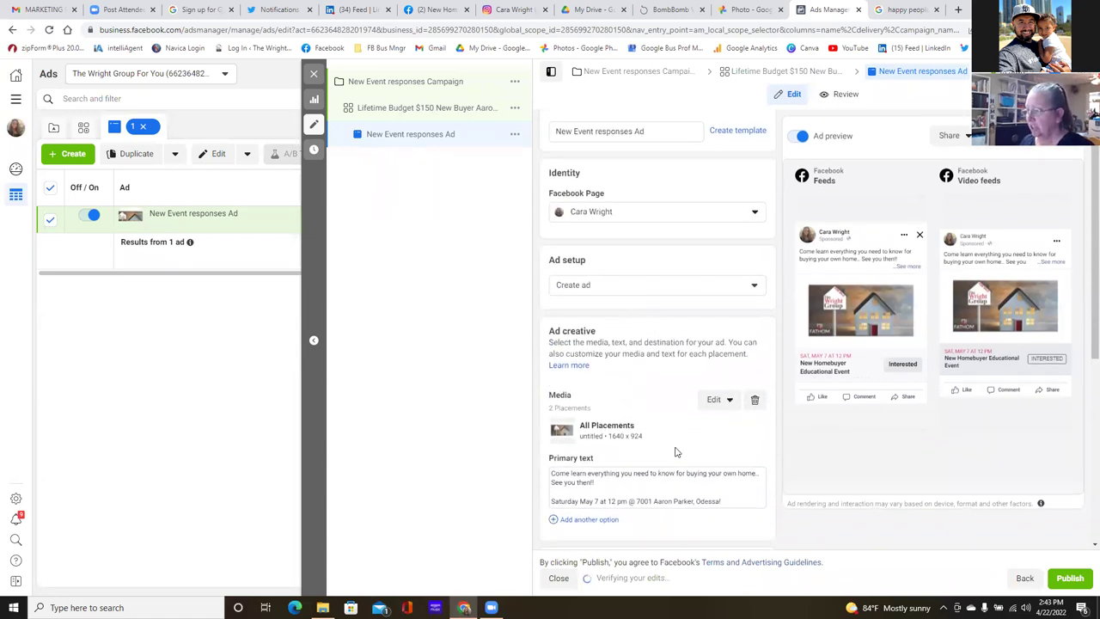
scroll(675, 447, "down", 3)
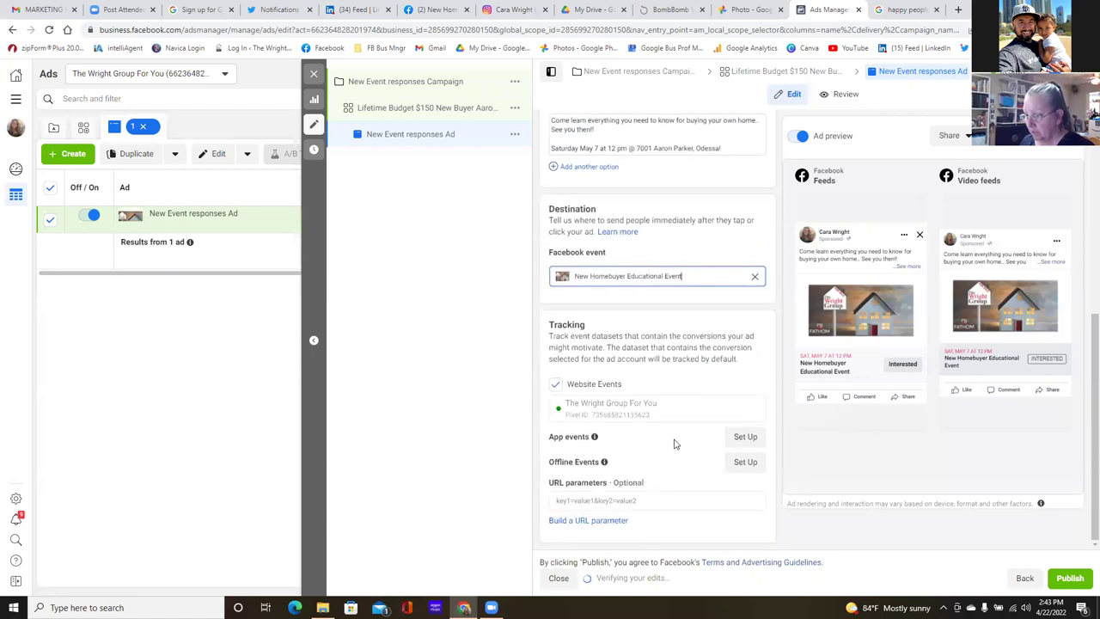
Publish the ad, close the editor, and reopen the Processing New Event responses Ad for editing.
left_click(1072, 579)
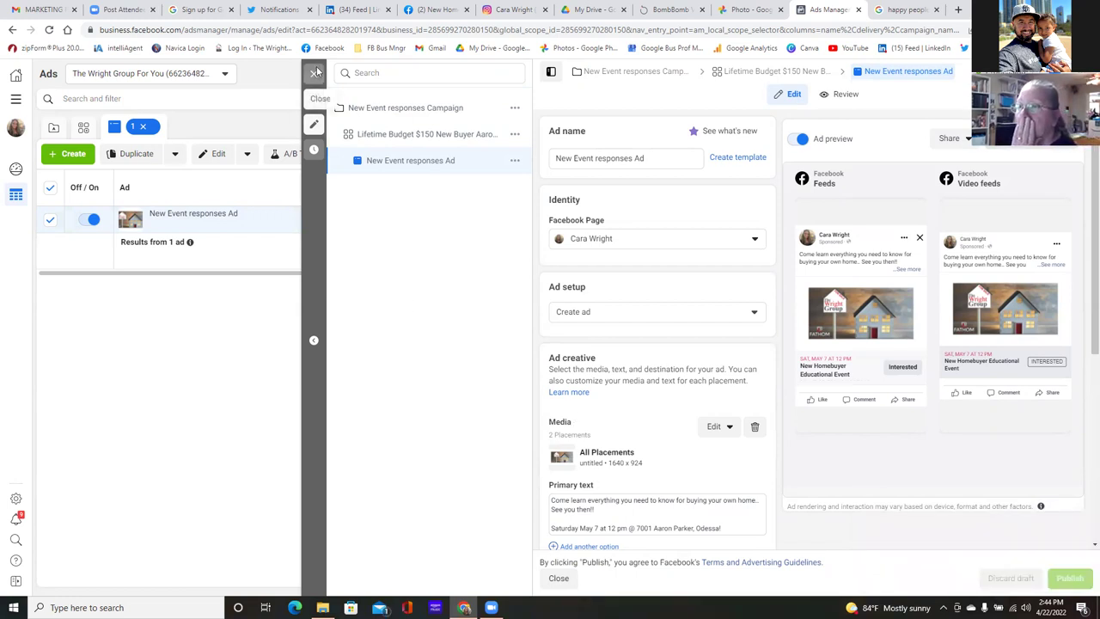
left_click(315, 72)
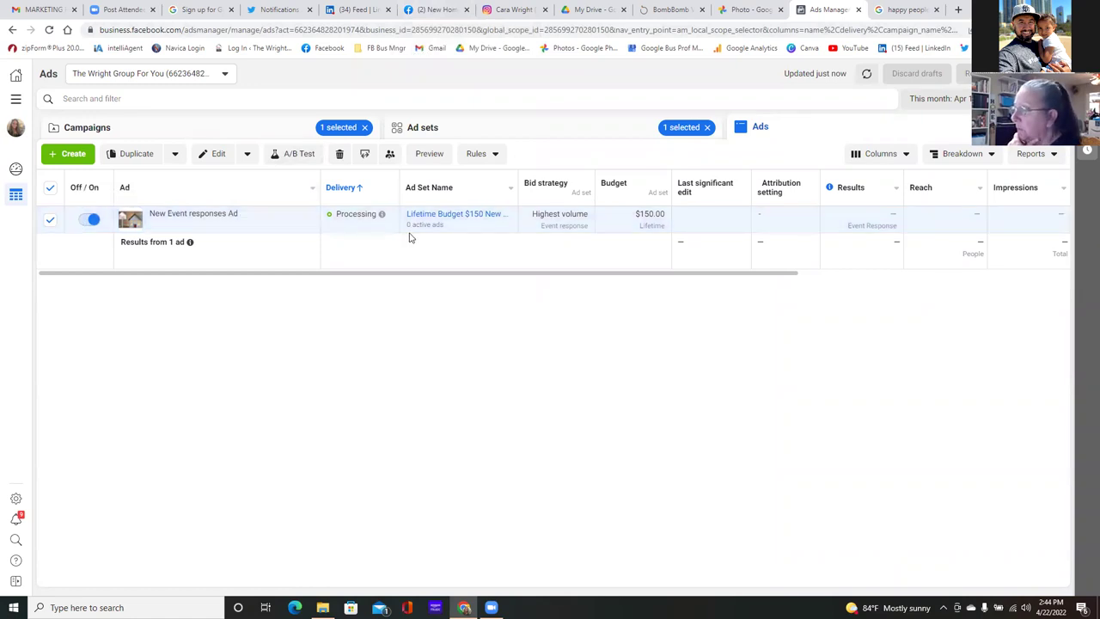
left_click(49, 222)
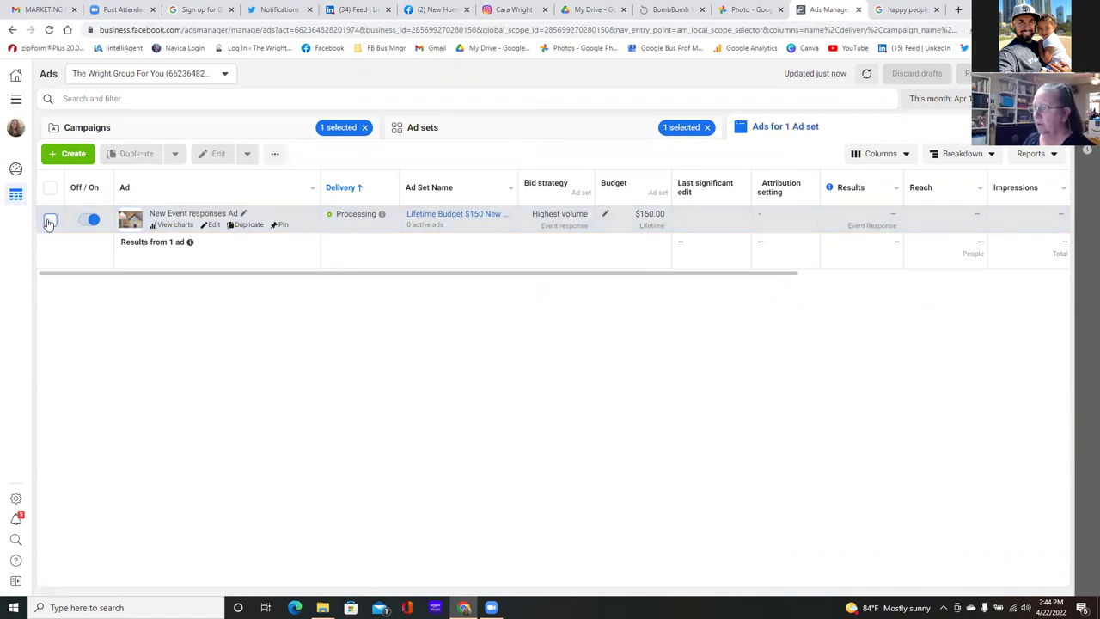
left_click(49, 221)
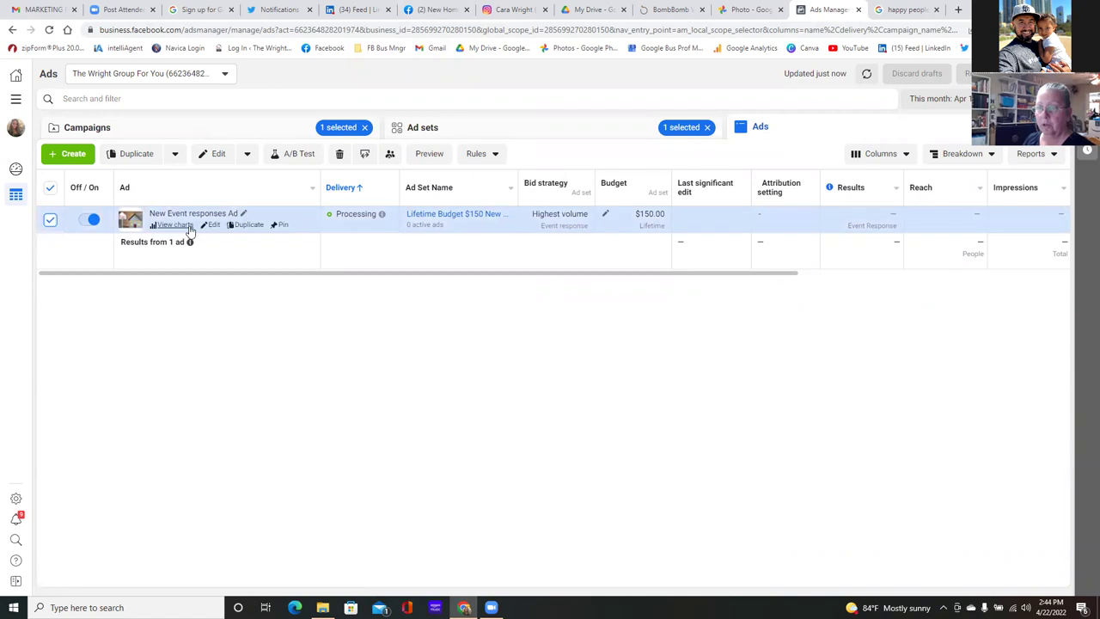
left_click(212, 225)
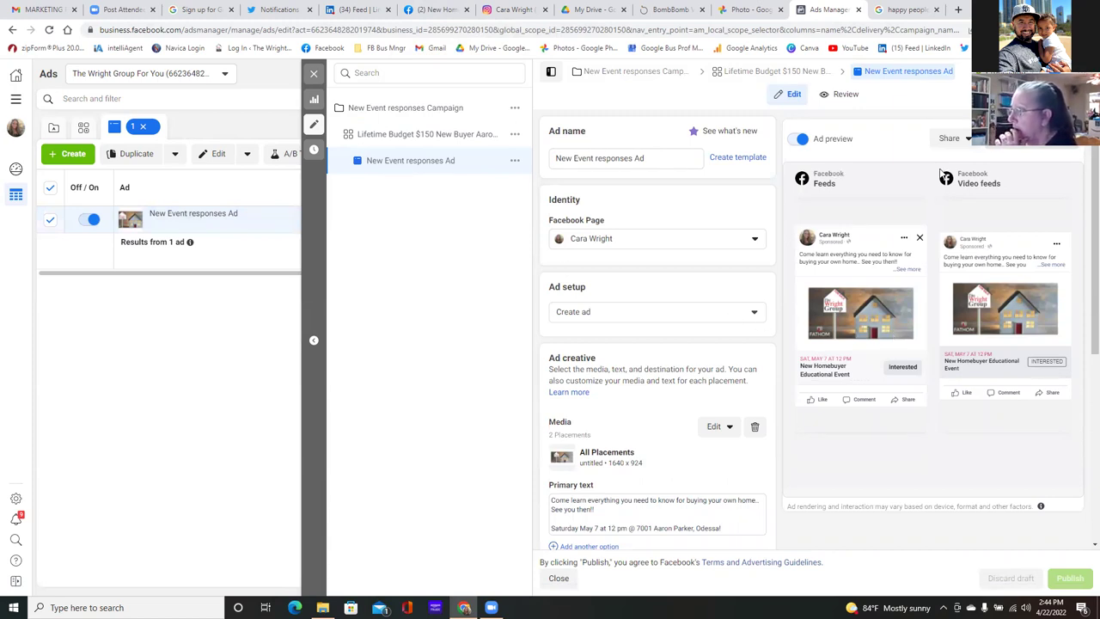
Preview the event ad in the Facebook Desktop News Feed via Share.
left_click(956, 140)
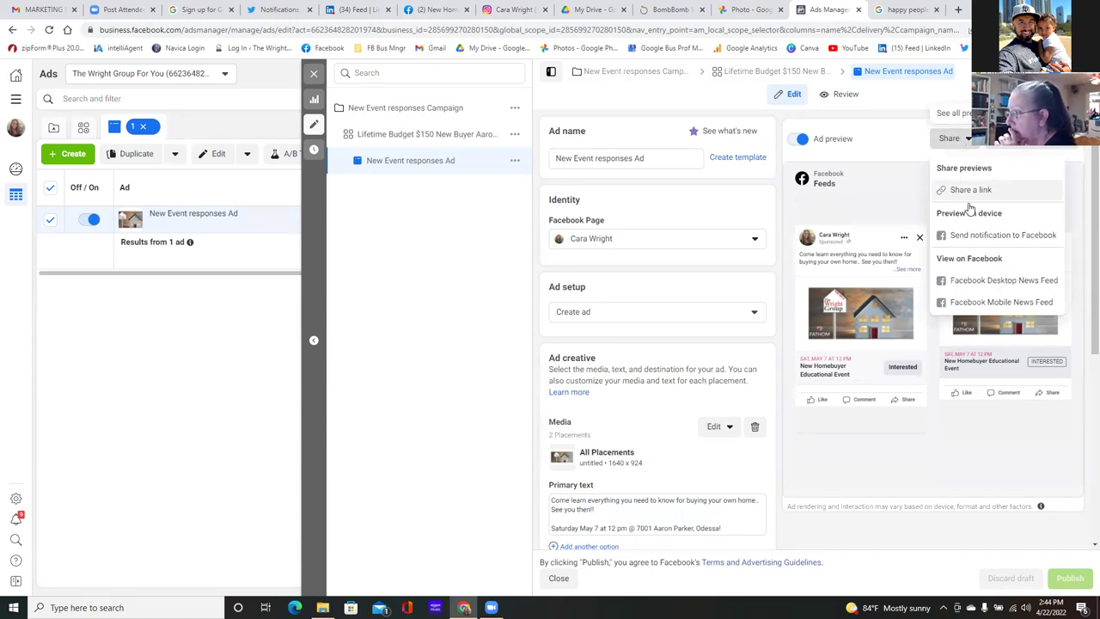
left_click(974, 282)
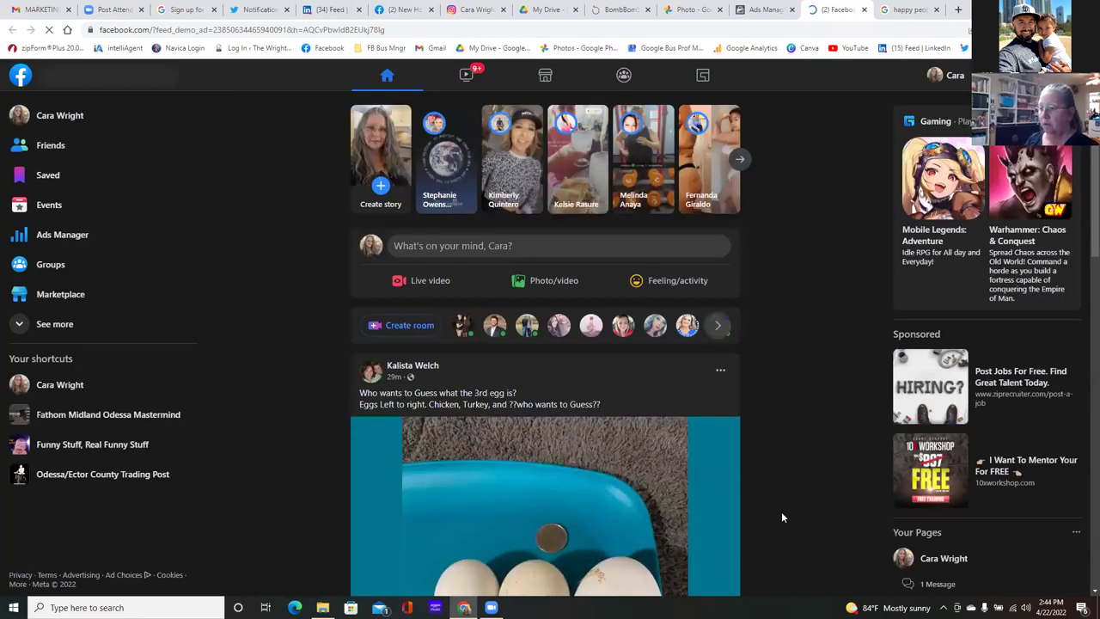
Scroll the feed to the Sponsored (demo) event post and start a comment on it.
scroll(799, 495, "down", 4)
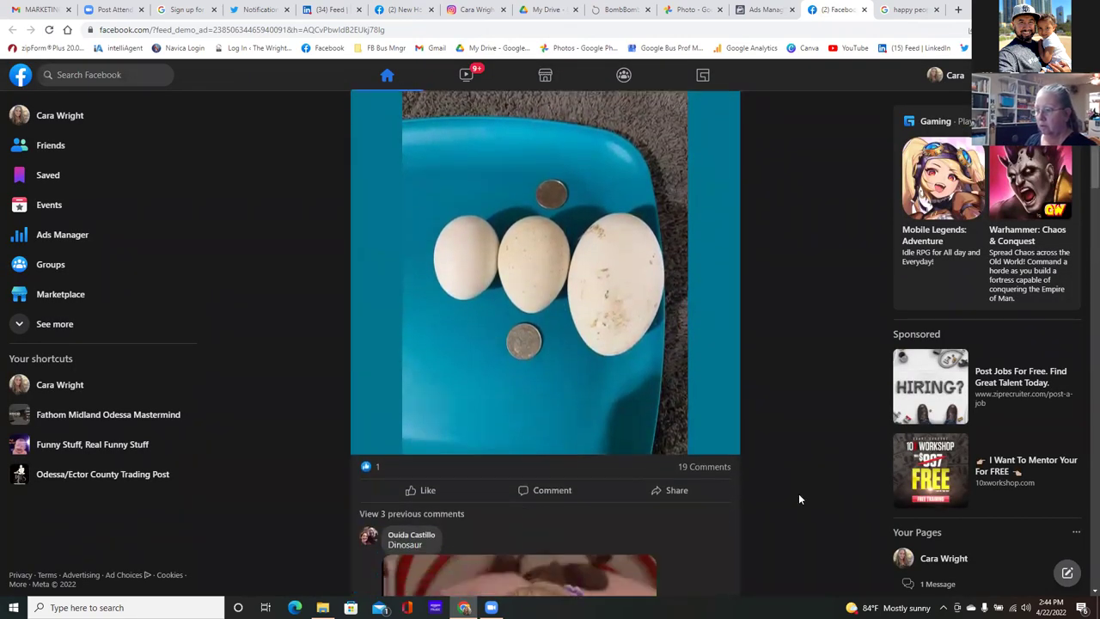
scroll(798, 494, "down", 3)
scroll(800, 491, "down", 5)
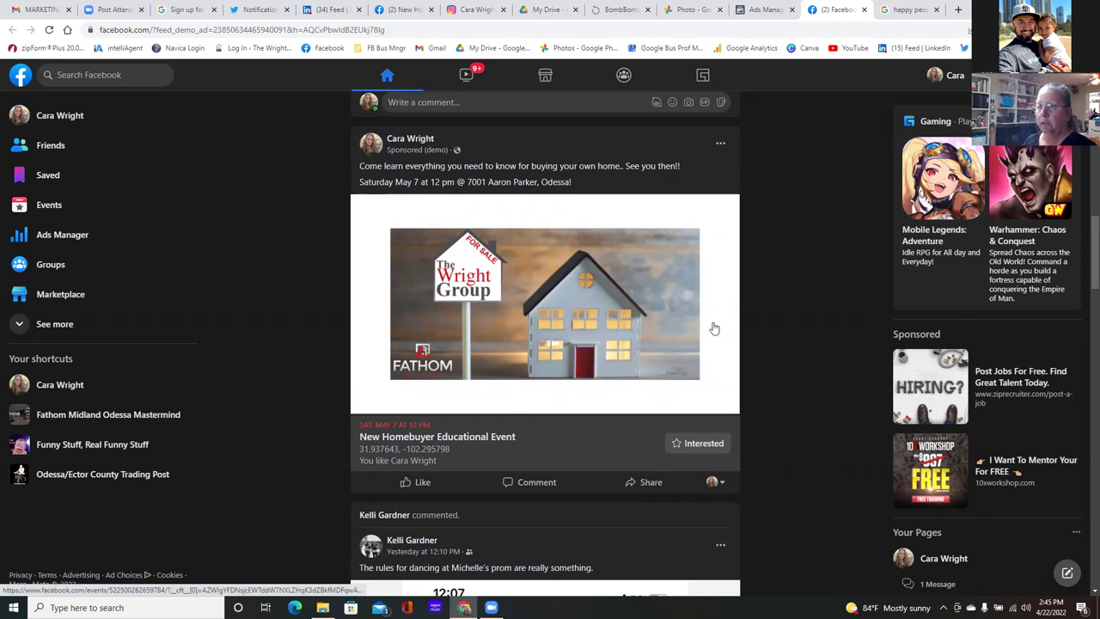
scroll(692, 396, "up", 1)
scroll(693, 395, "up", 5)
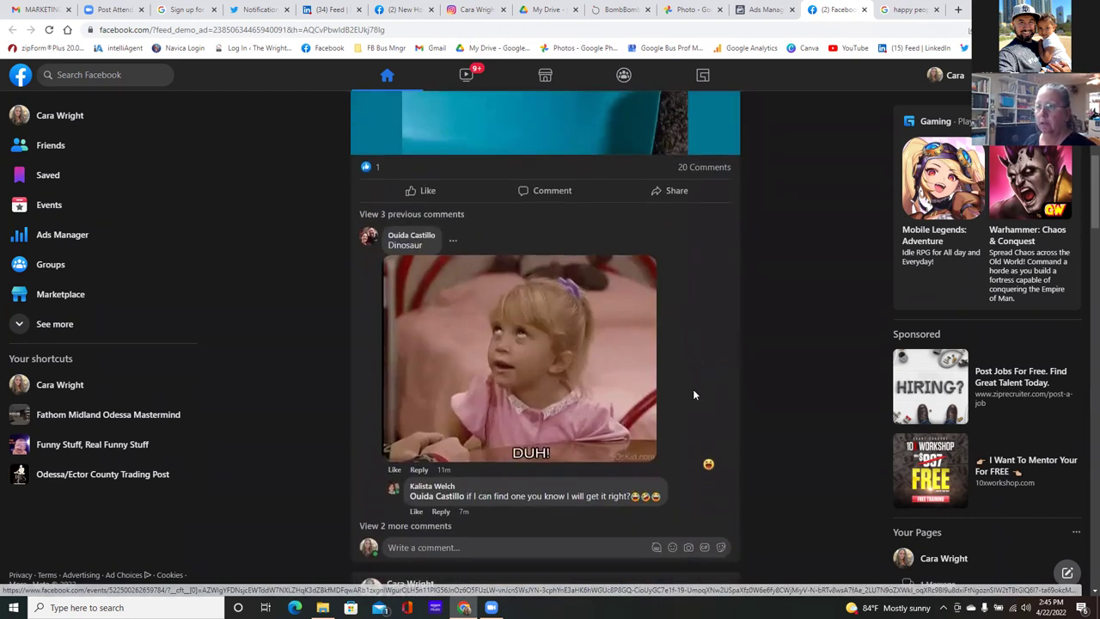
scroll(694, 391, "down", 2)
scroll(694, 393, "down", 4)
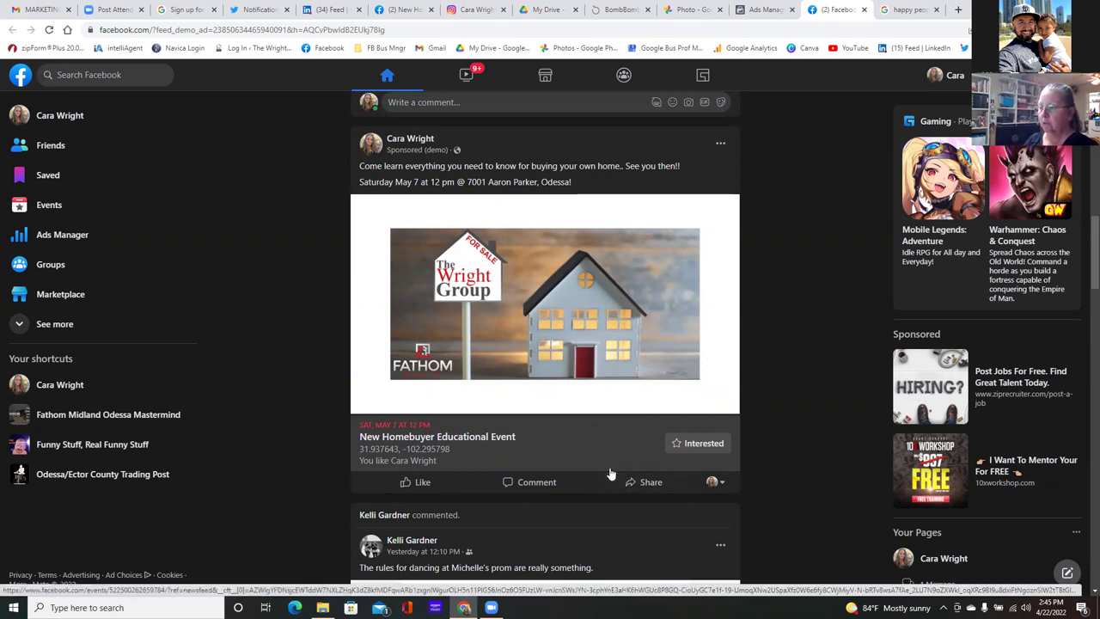
left_click(536, 482)
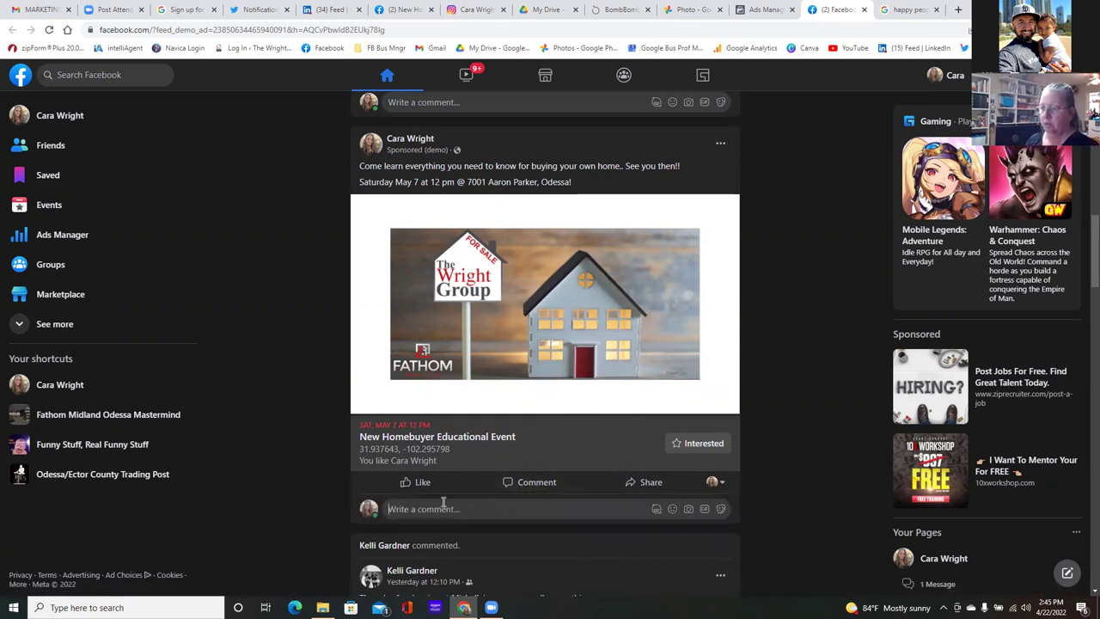
Tag a friend, then write ', event is now live and running as a Facebook Ad targeting Odessa neighbors!!'.
type("Tret")
key("BackSpace")
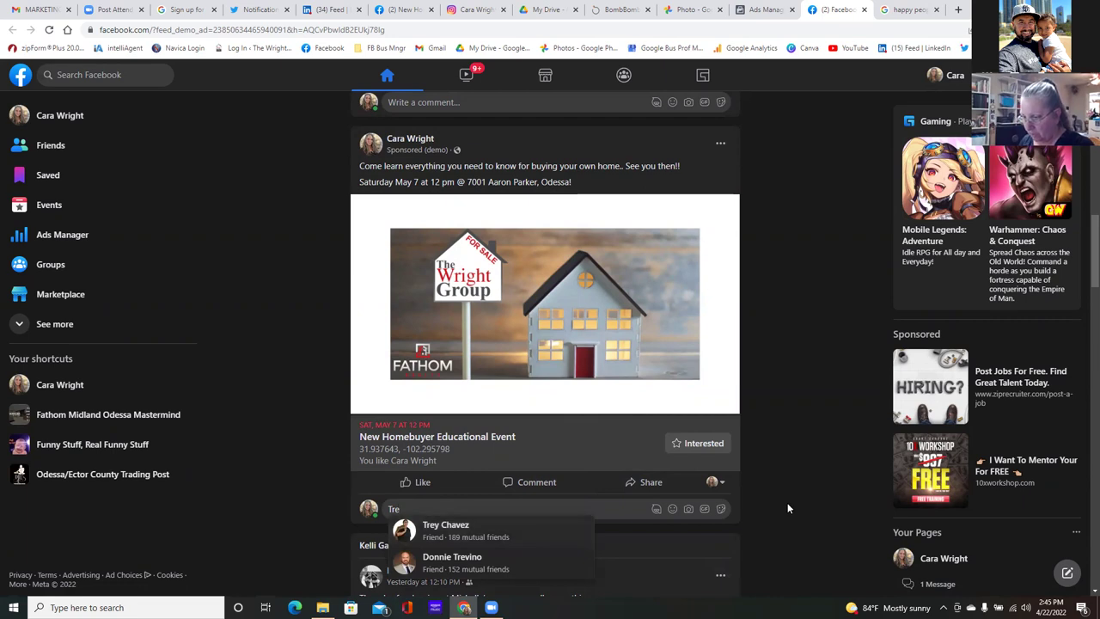
key("Return")
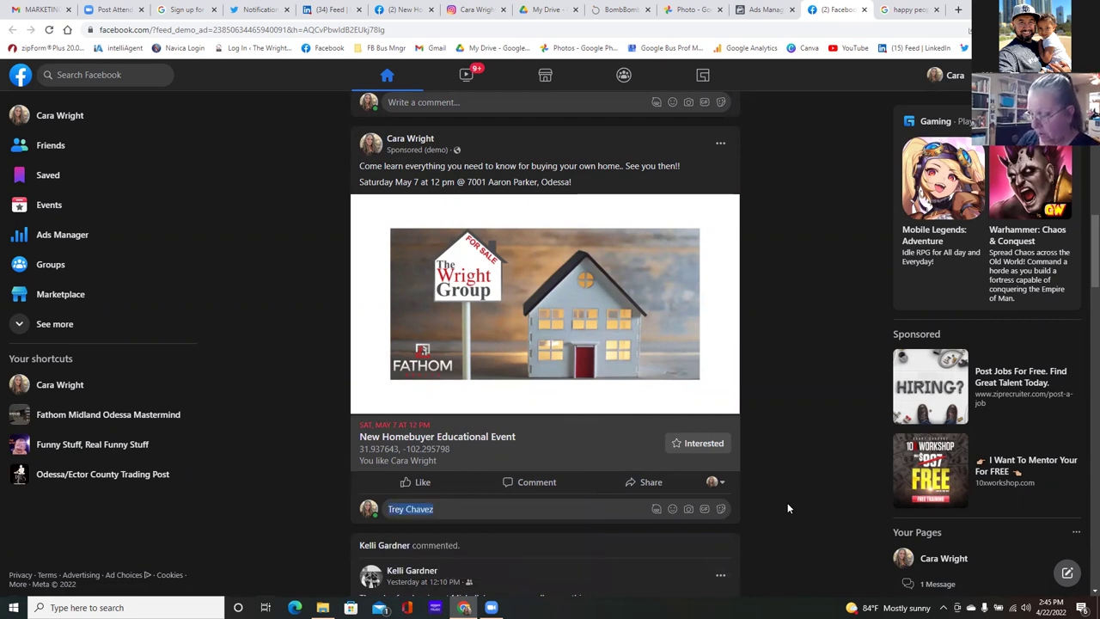
type(", event")
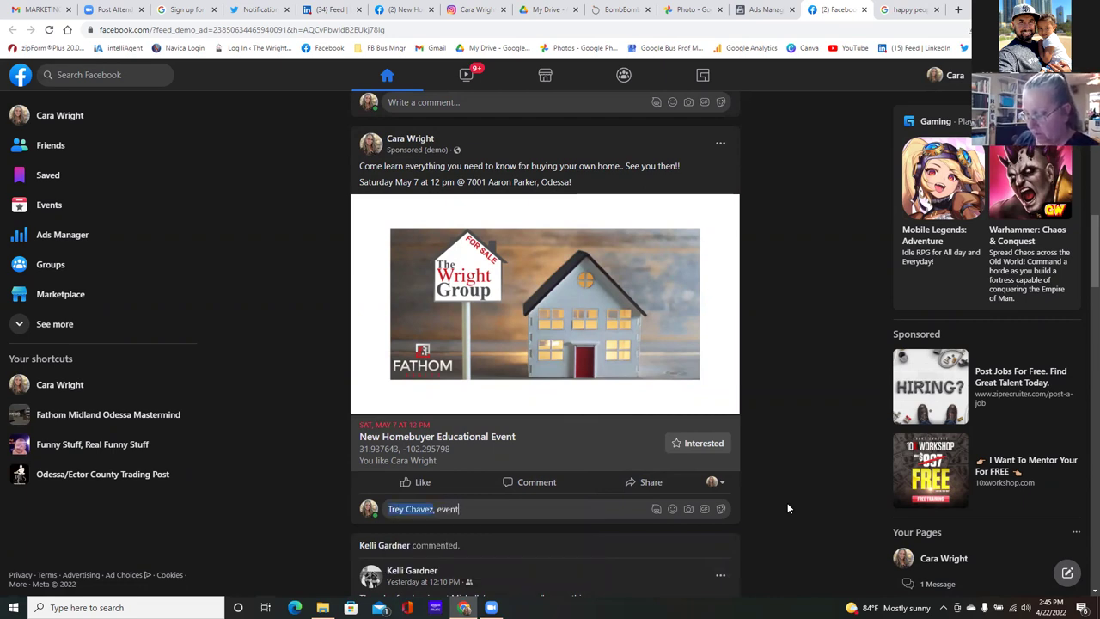
type(" is now live")
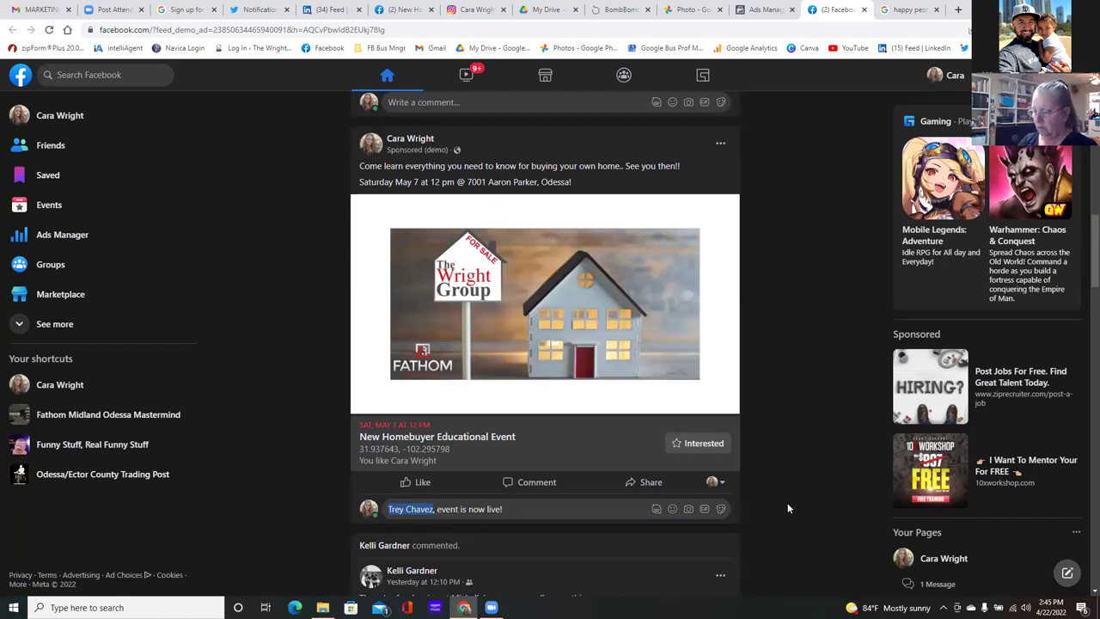
type("and")
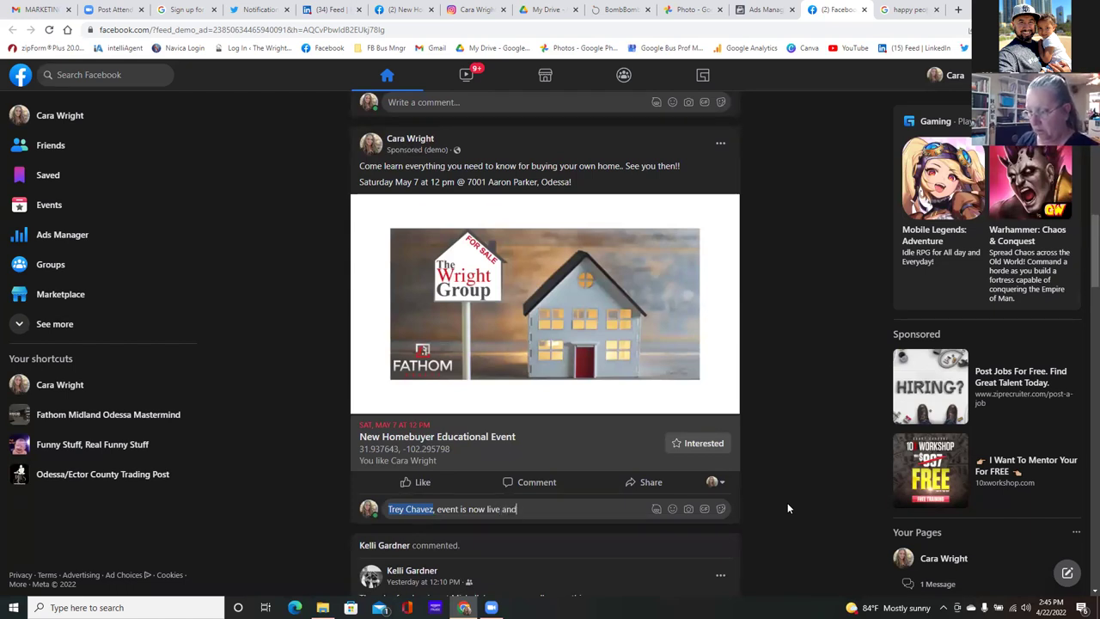
type(" running as a Facebook Ad")
type("targeting")
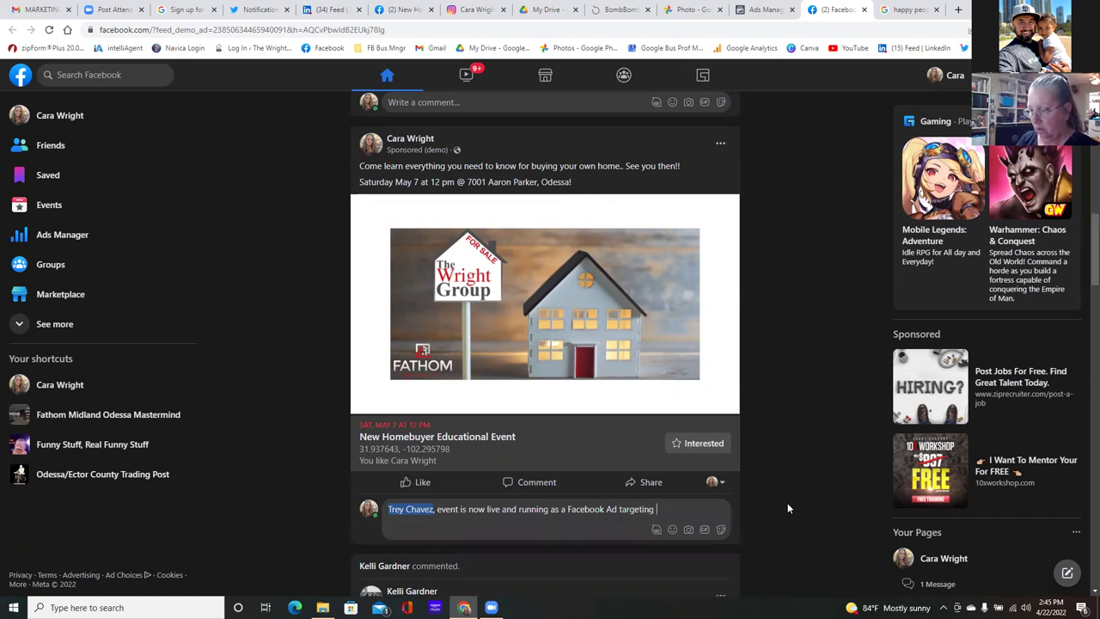
type(" Odessa ")
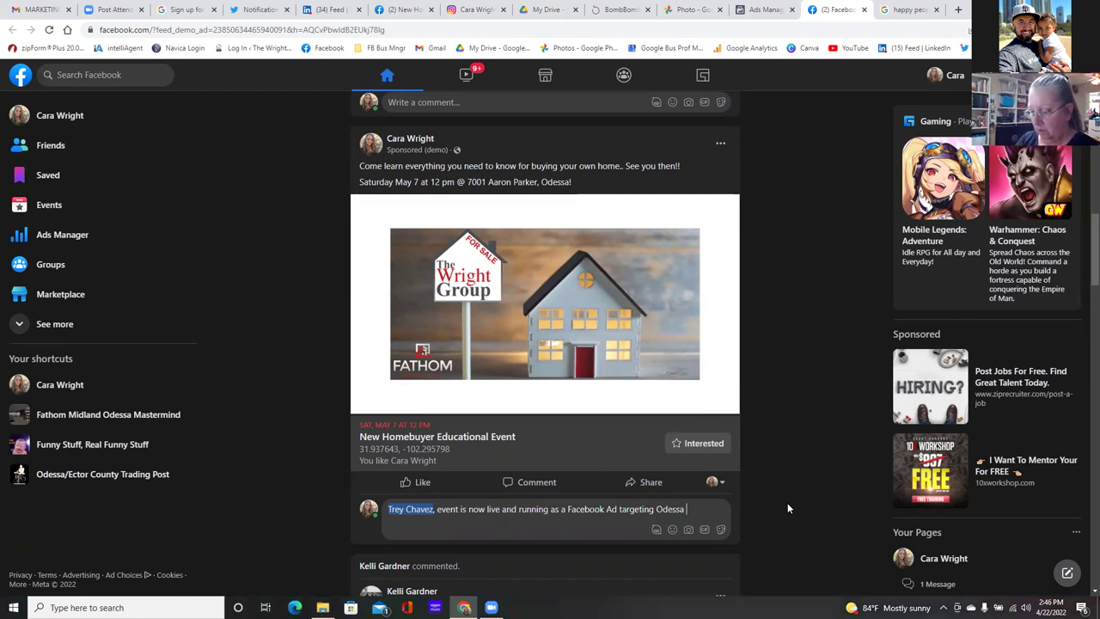
type("neighbors!!")
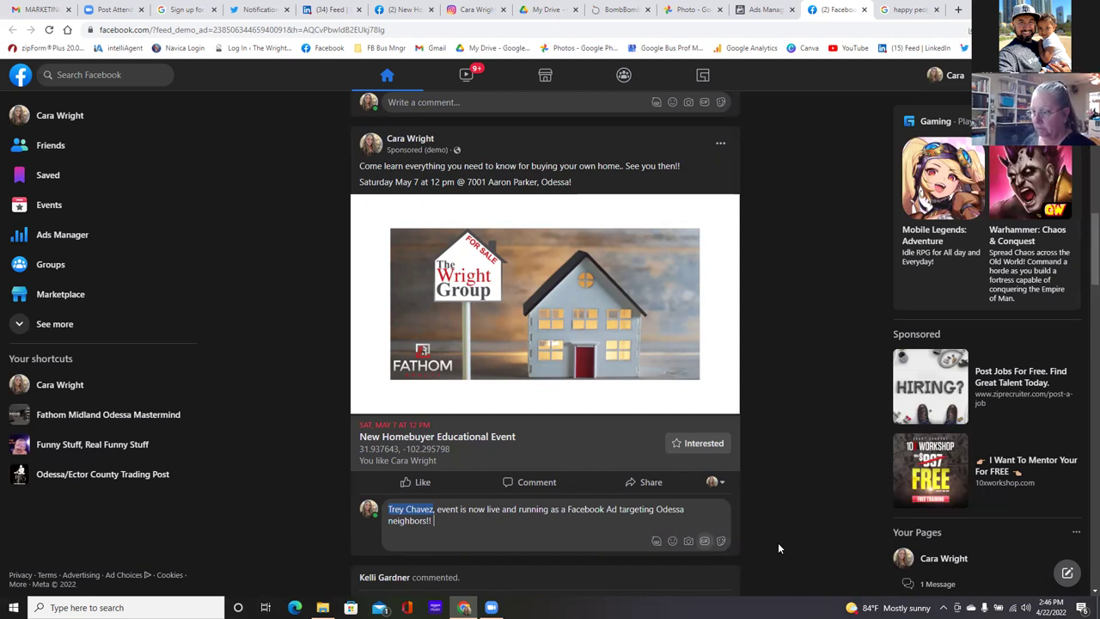
left_click(672, 541)
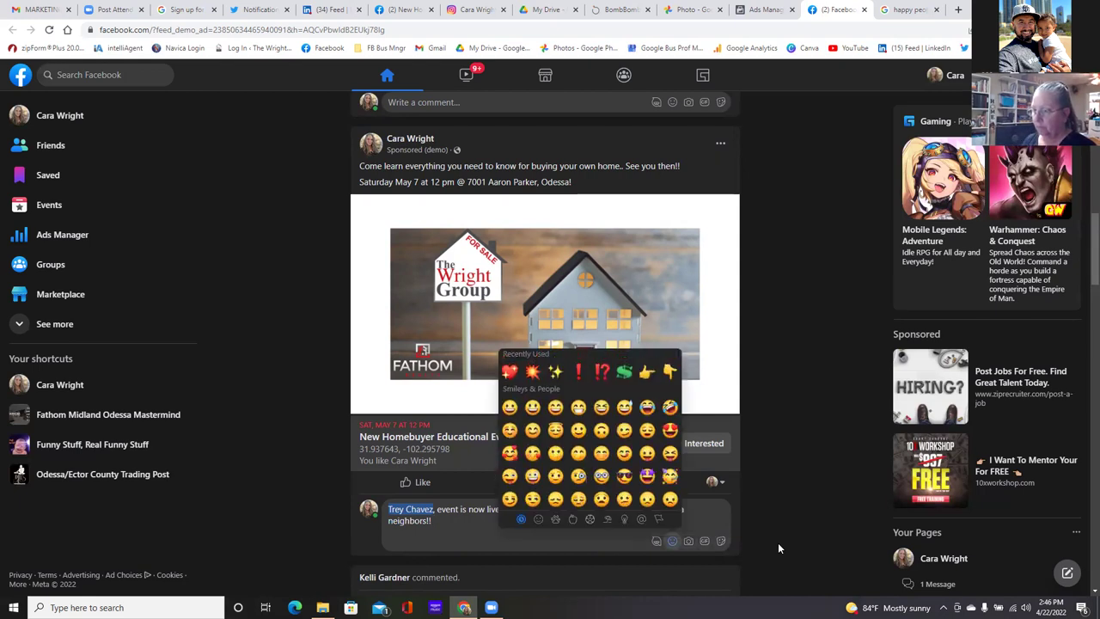
Add a beaming-face emoji, post the comment, and mark the event as Interested.
left_click(579, 407)
key("Escape")
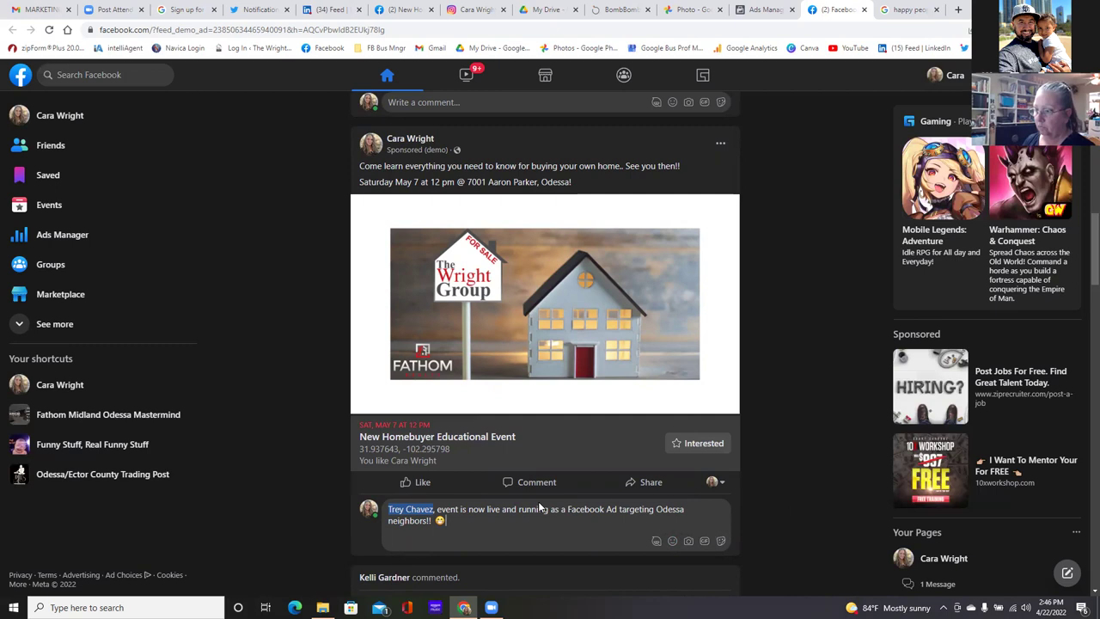
key("Return")
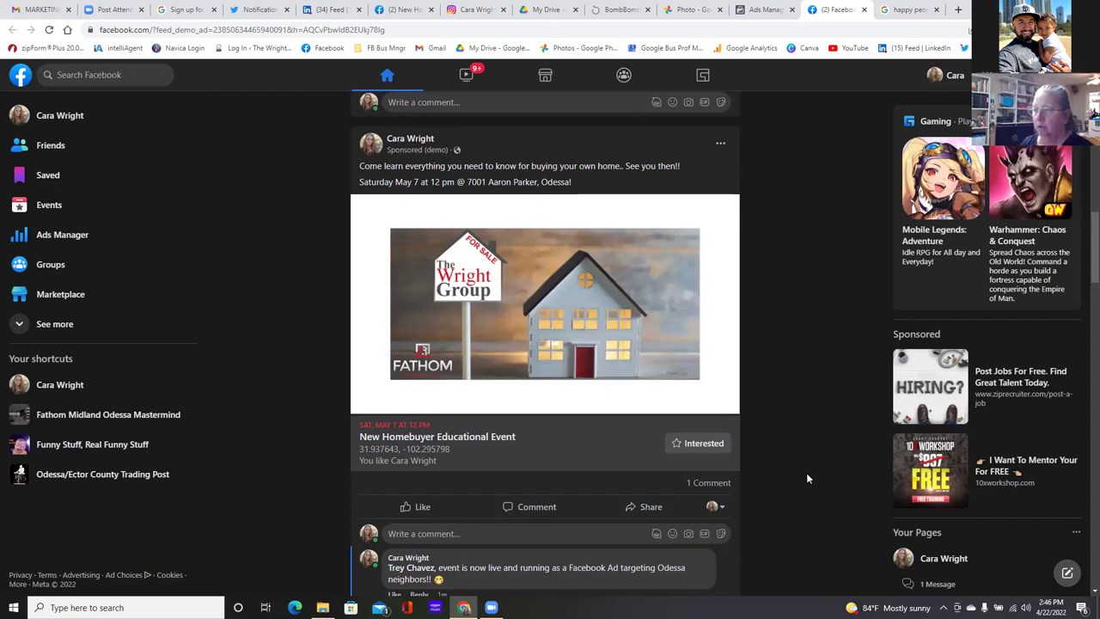
left_click(711, 450)
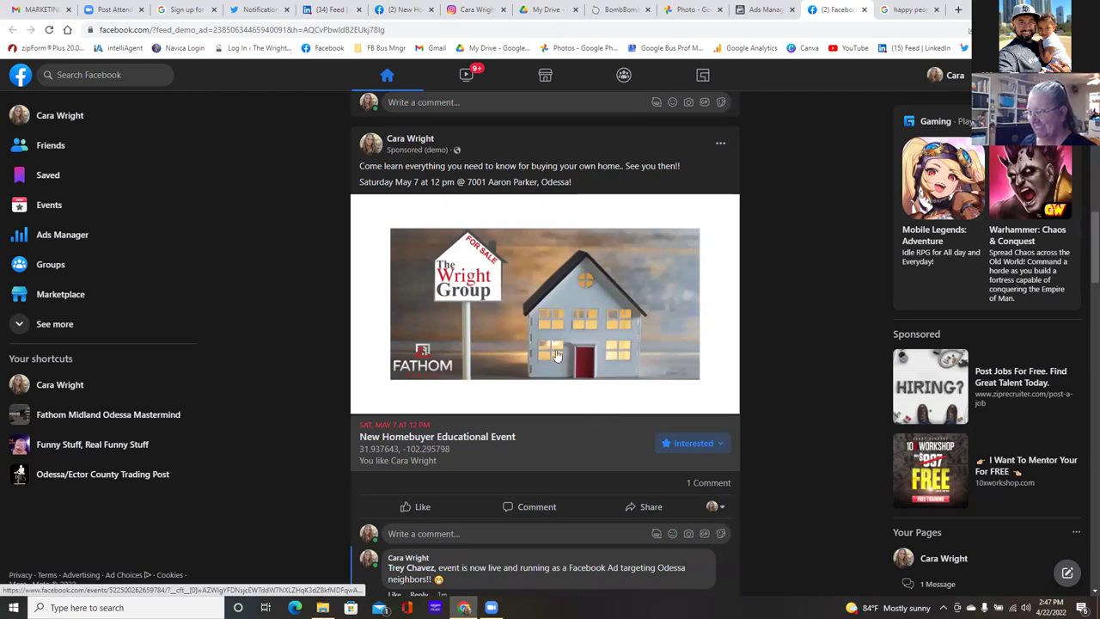
left_click(462, 307)
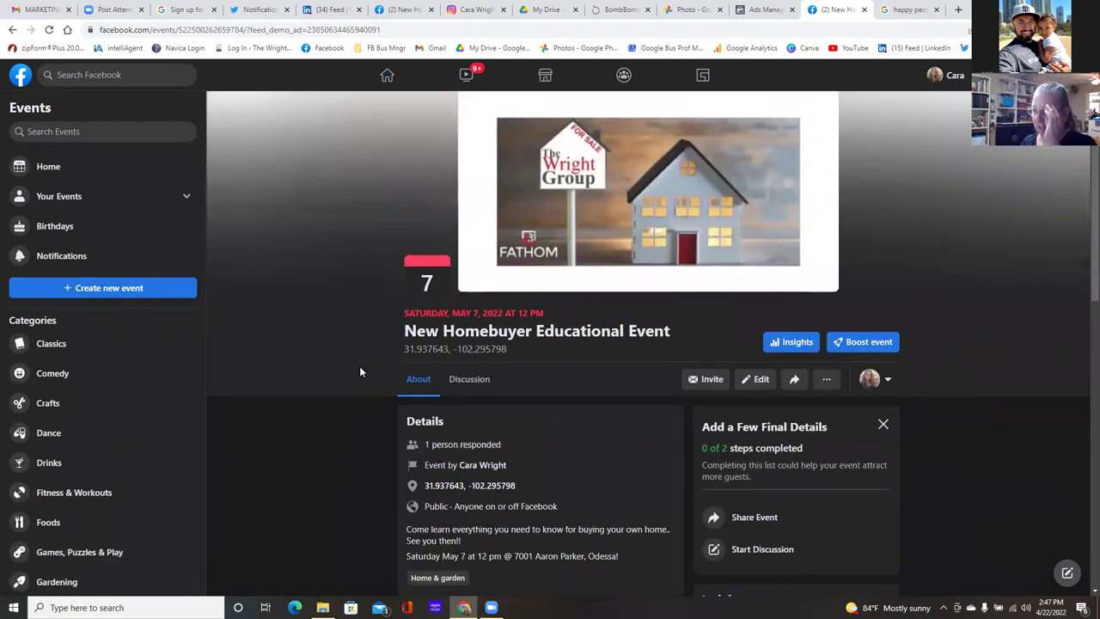
Scroll through the event page's Details, Insights and host sections showing 1 response and 0 reached.
scroll(360, 371, "down", 2)
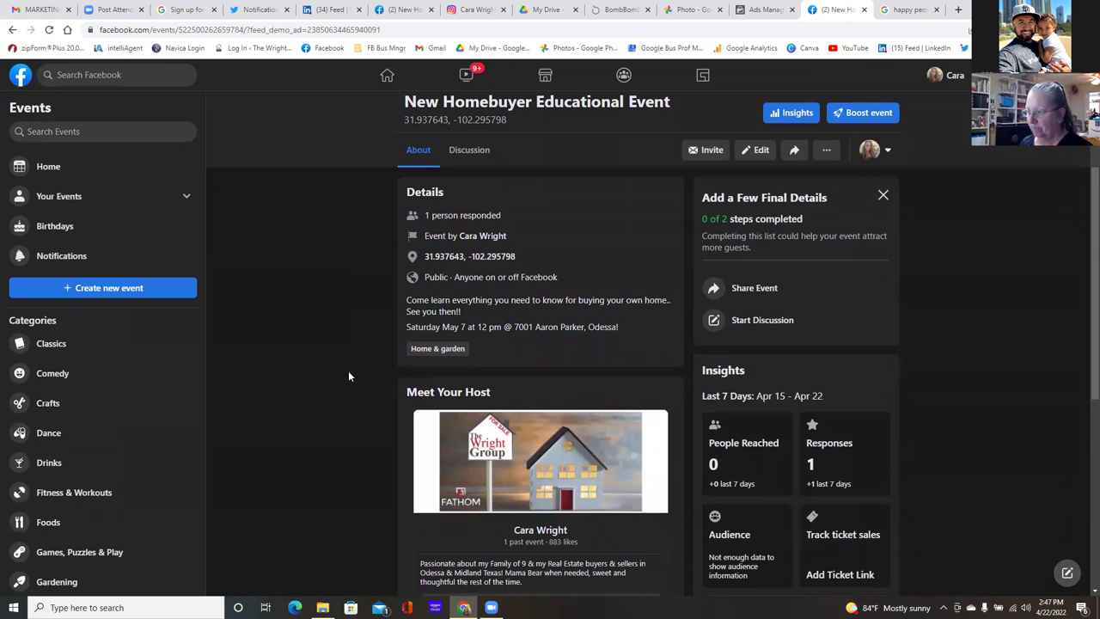
scroll(348, 376, "down", 1)
scroll(349, 376, "down", 4)
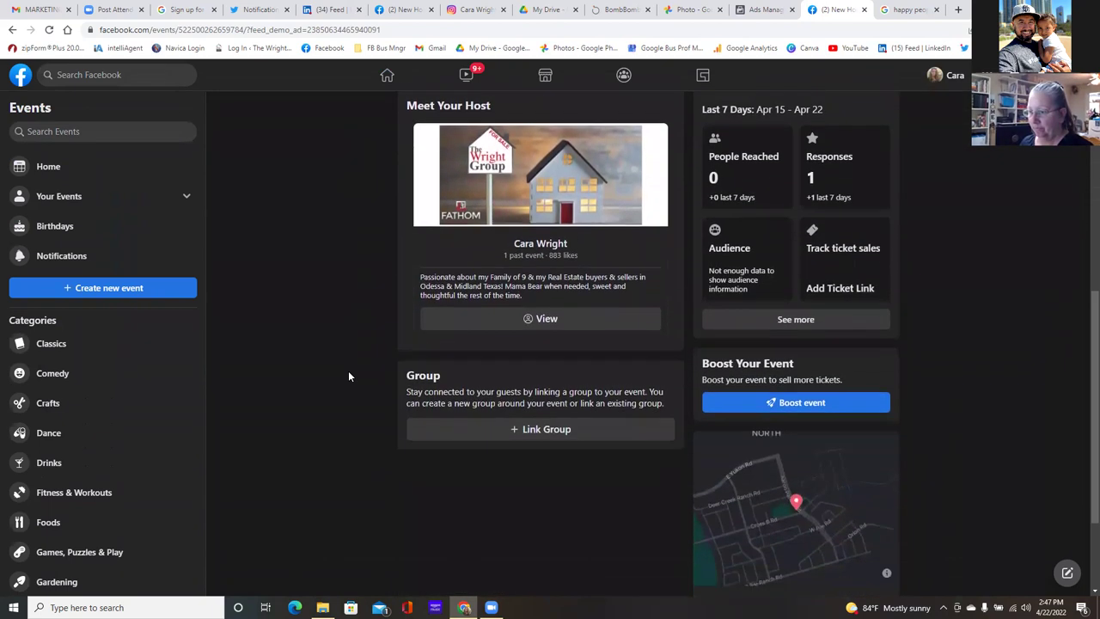
scroll(349, 375, "up", 6)
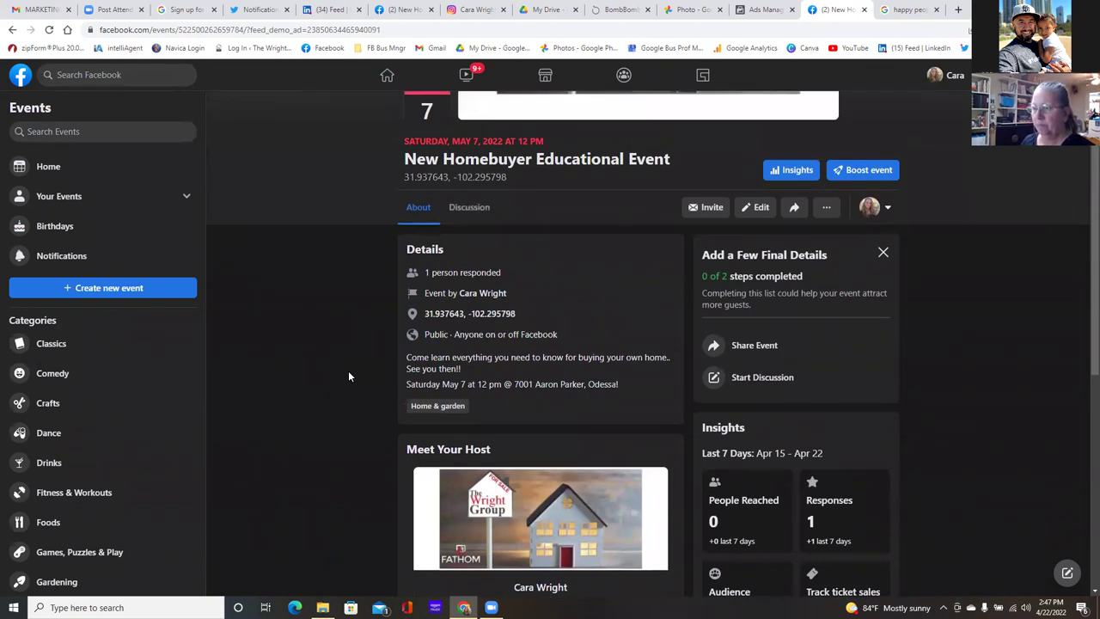
scroll(349, 376, "up", 1)
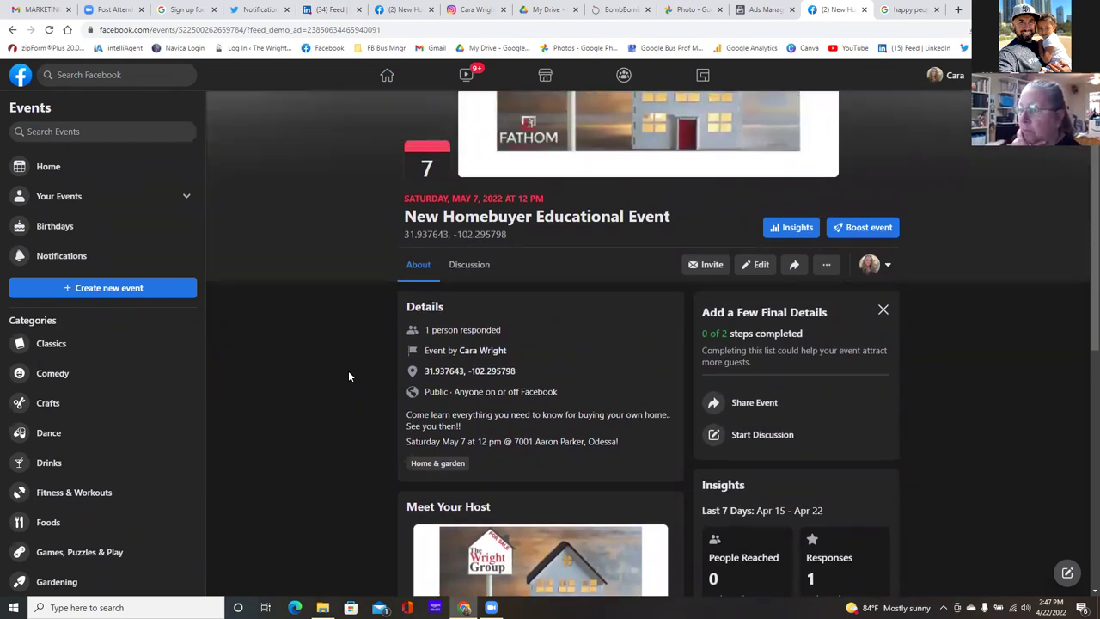